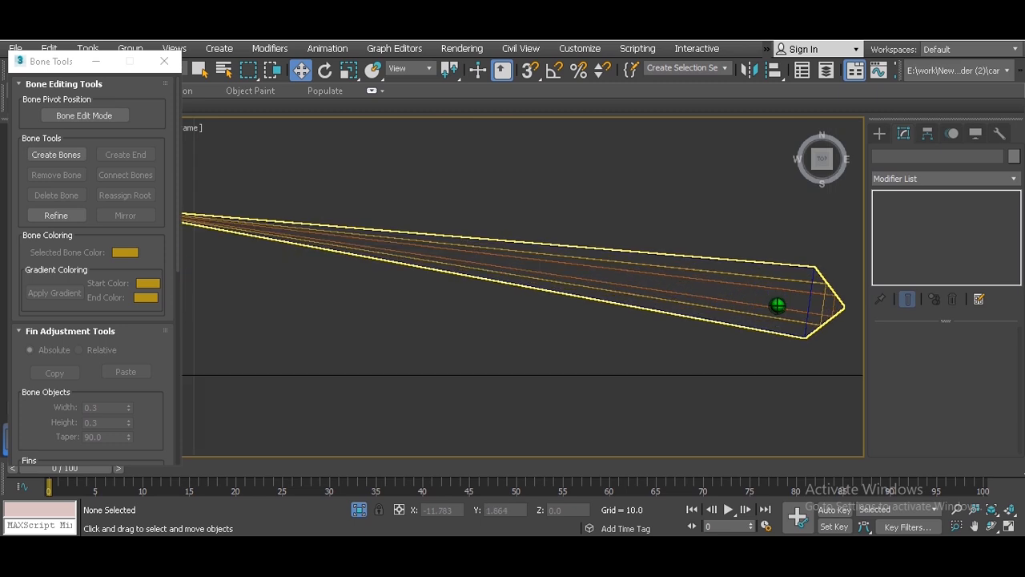
scroll(777, 305, down, 3)
middle_drag(479, 300, 600, 306)
scroll(488, 309, up, 2)
middle_drag(521, 287, 665, 273)
middle_drag(468, 274, 451, 322)
scroll(505, 288, down, 1)
scroll(464, 293, down, 1)
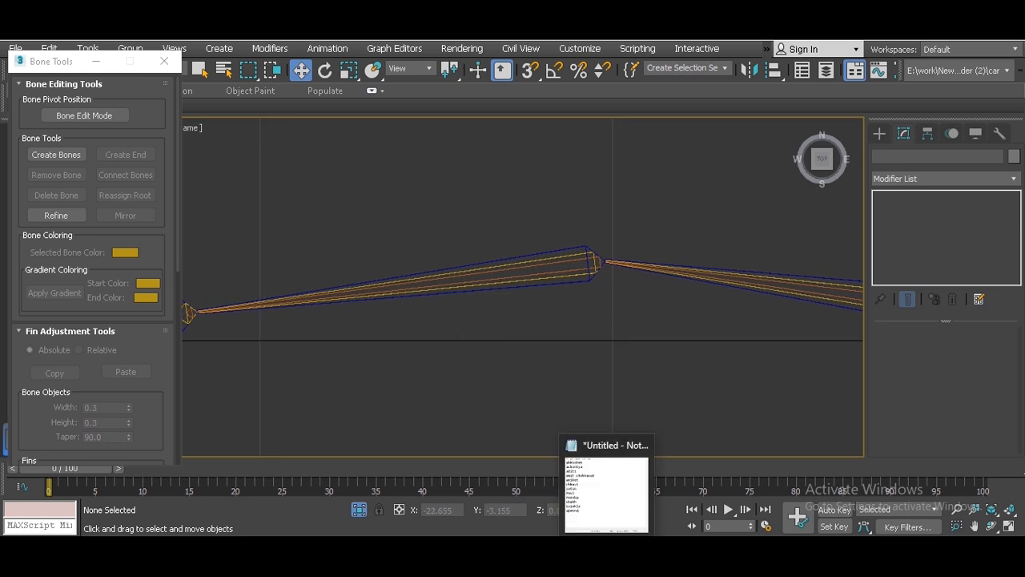
Switch to the open Notepad note and cut out its entire list of names.
click(607, 559)
drag(120, 391, 23, 172)
key(ctrl+a)
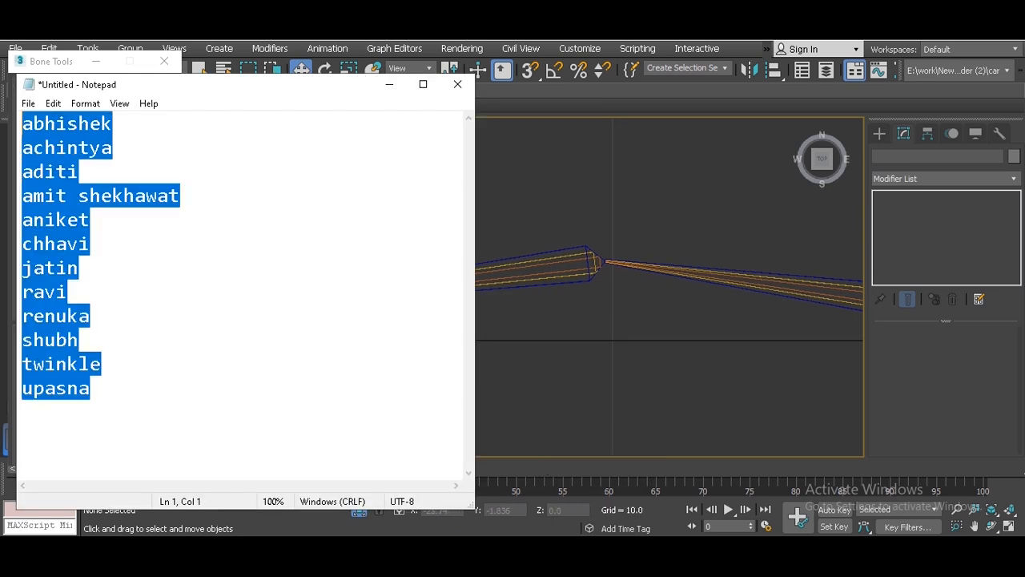
key(ctrl+x)
Write "fk" and "ik" on two separate lines of the emptied note.
drag(230, 95, 475, 71)
text(f)
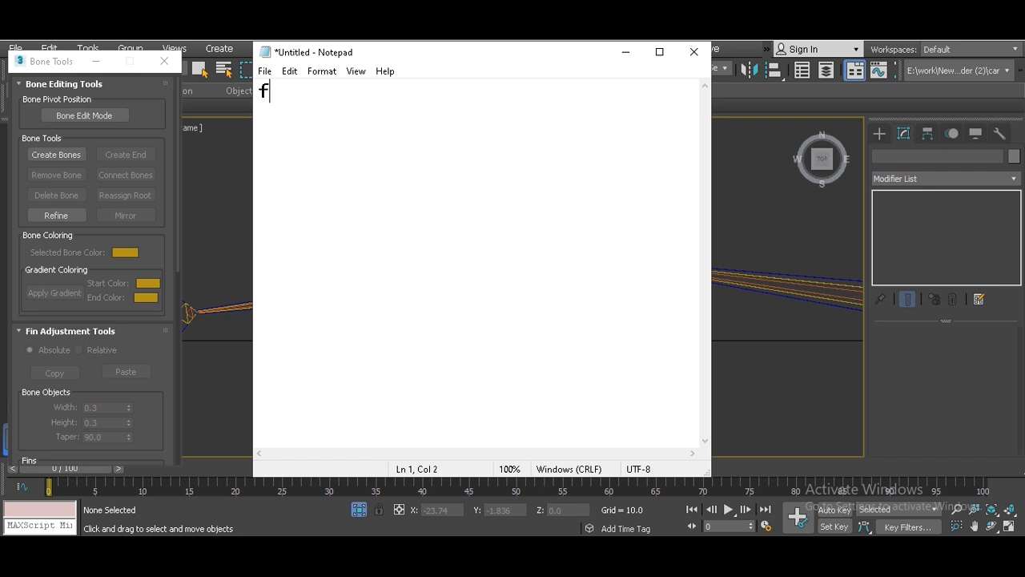
text(k)
key(Return)
text(ik)
drag(283, 92, 249, 90)
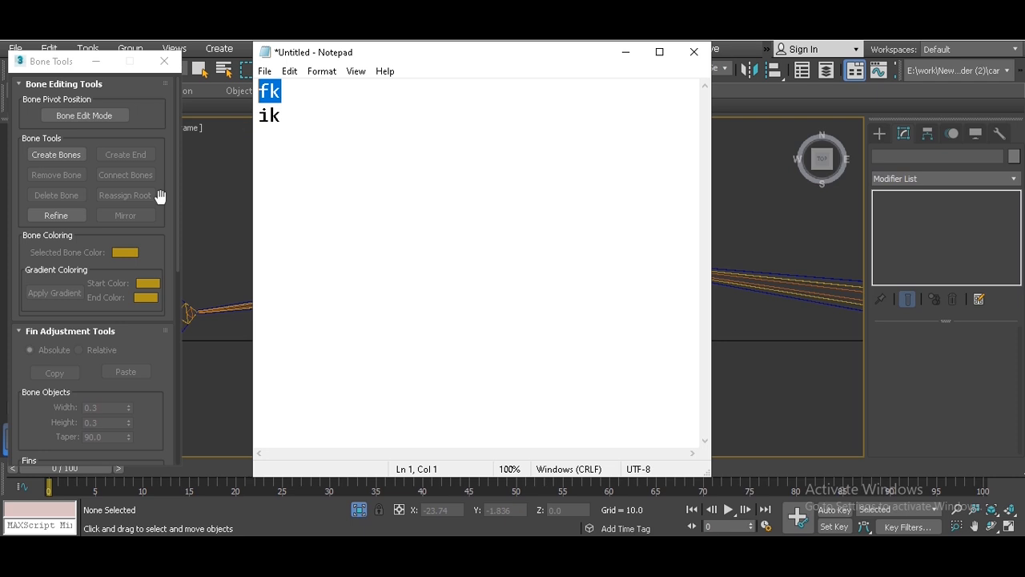
double_click(290, 120)
double_click(269, 91)
click(295, 116)
double_click(270, 116)
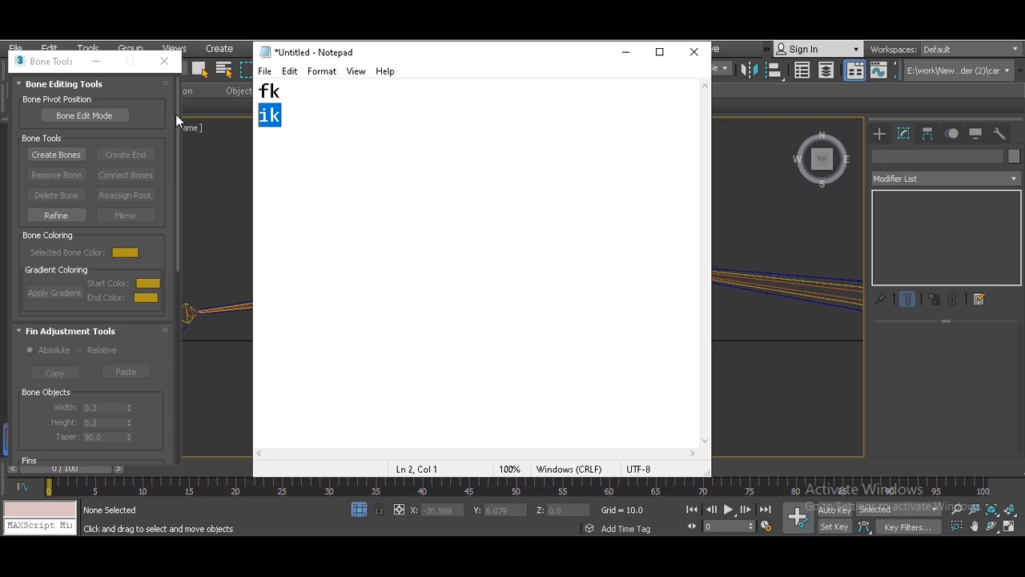
drag(300, 117, 258, 119)
click(359, 132)
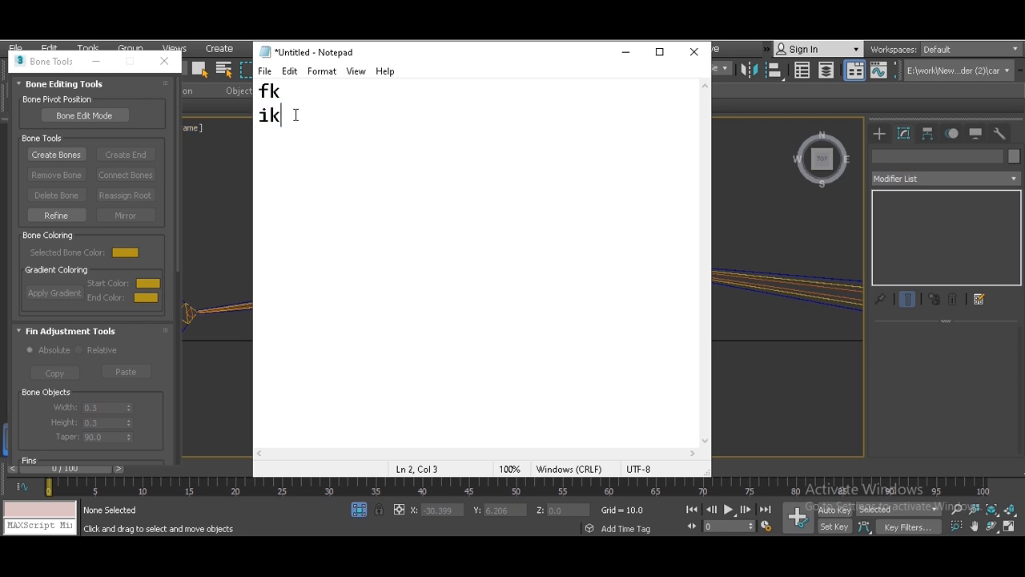
Add "smooth animation" after fk and "force" after ik in the note.
click(304, 88)
text(smooth animation)
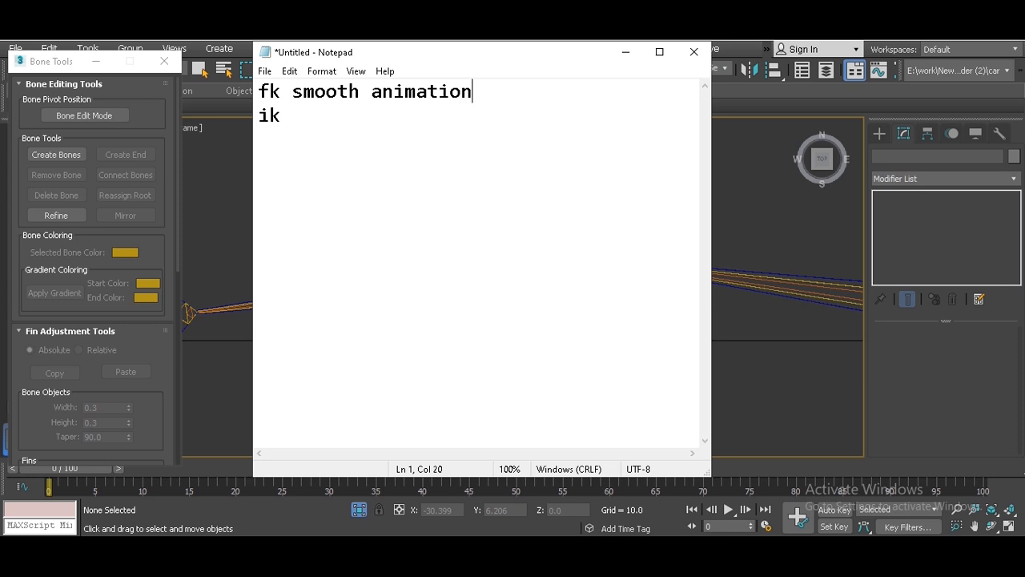
key(Return)
key(BackSpace)
click(295, 119)
text(force)
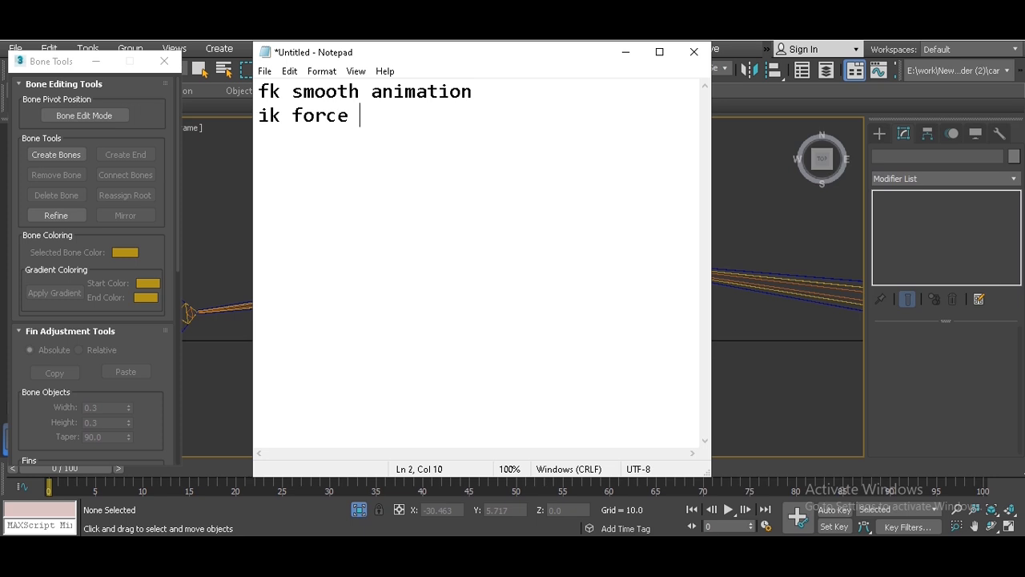
Return to 3ds Max and rename the first bone of the thinnest nested arm chain as L_hand_ik_bone_01.
click(627, 52)
middle_drag(736, 377, 711, 332)
scroll(676, 279, up, 3)
middle_drag(676, 280, 538, 257)
scroll(754, 279, up, 2)
click(755, 281)
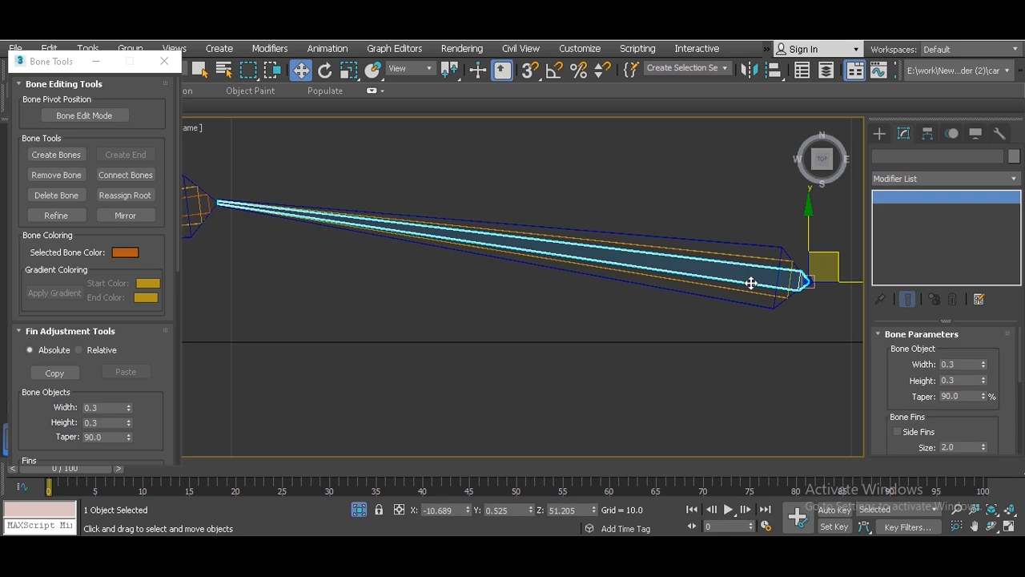
middle_drag(748, 280, 716, 305)
click(962, 157)
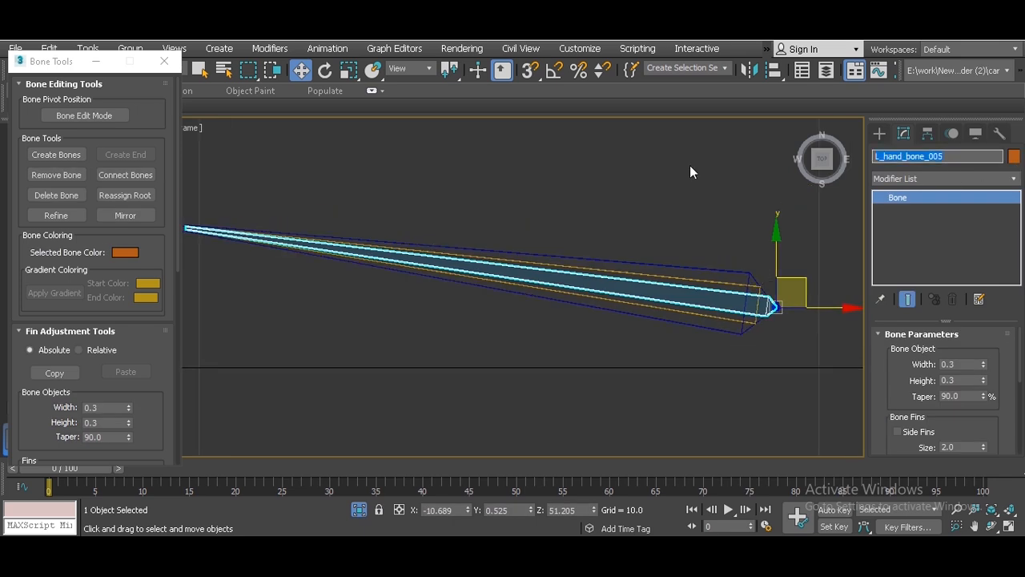
click(965, 157)
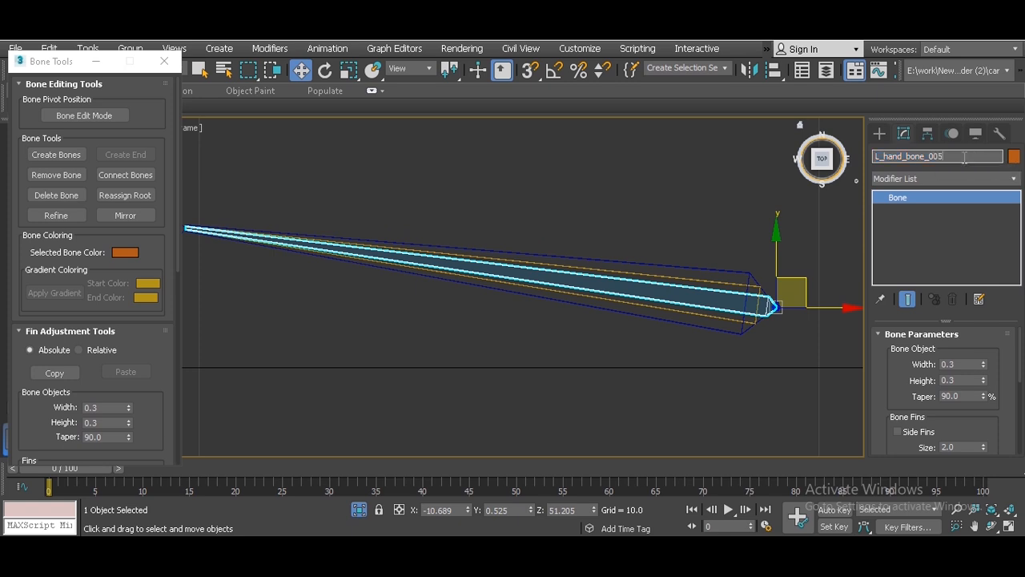
click(914, 158)
text(ik_)
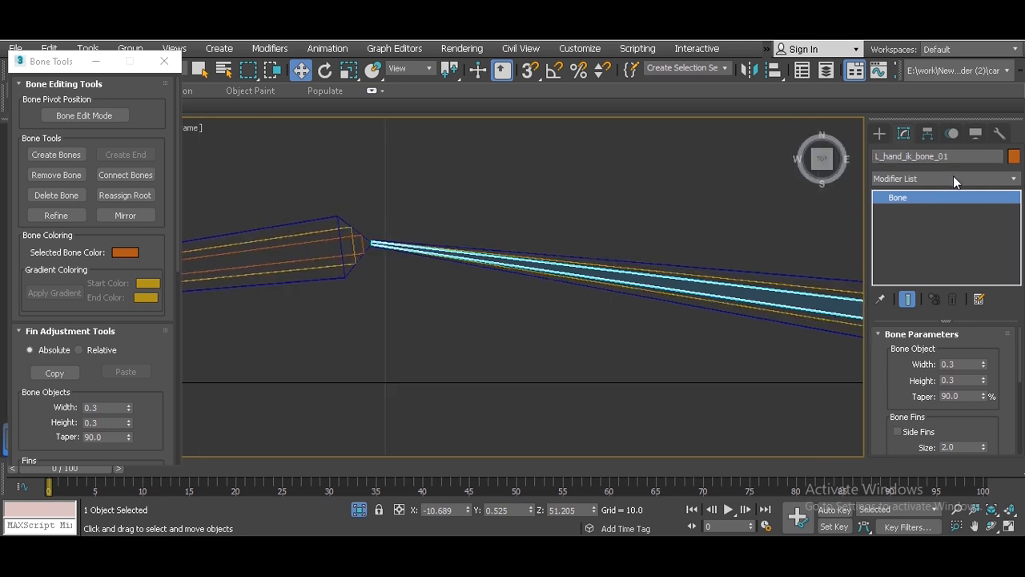
Reuse the first IK bone's name for the second bone of the thinnest chain, naming it L_hand_ik_bone_02.
double_click(967, 157)
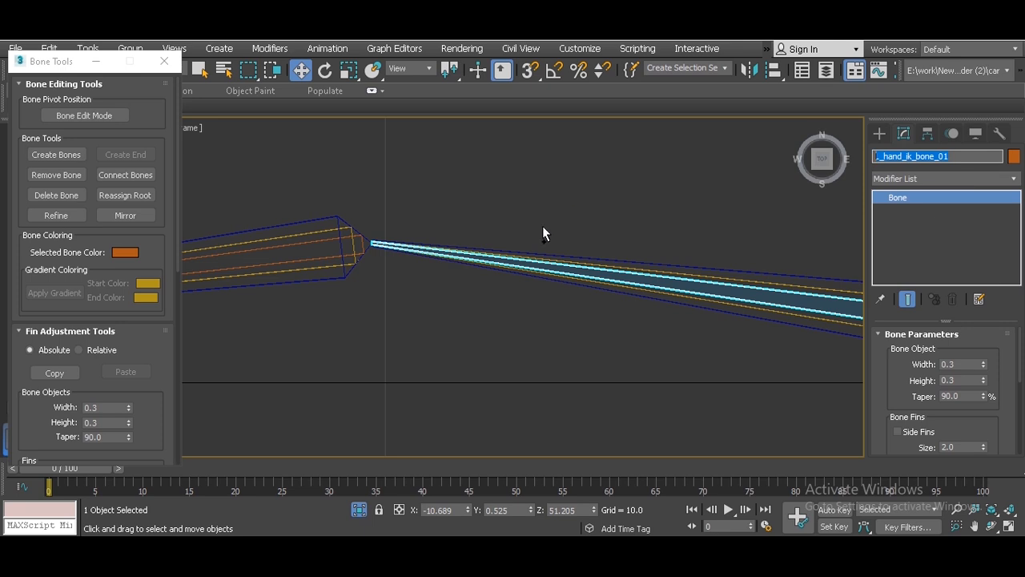
middle_drag(416, 294, 554, 294)
click(429, 263)
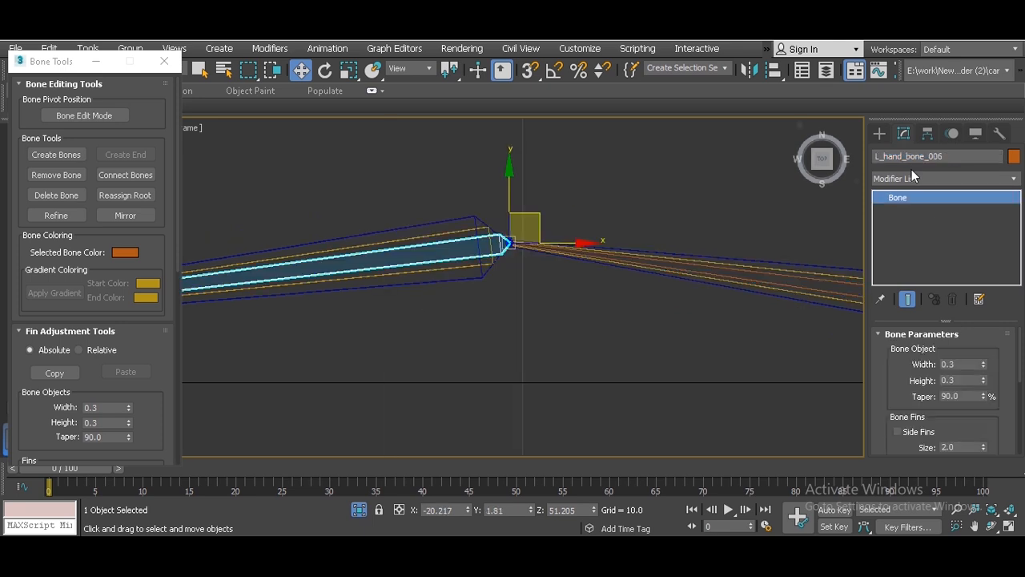
key(ctrl+v)
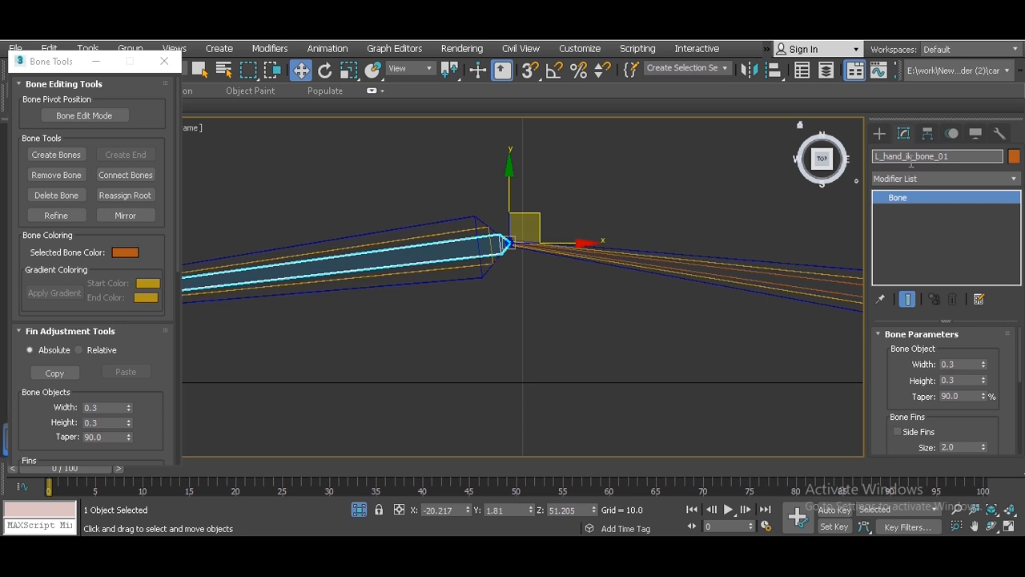
text(2)
key(Return)
Rename the small end bone of the thinnest chain as L_hand_ik_bone_03.
middle_drag(449, 286, 842, 291)
middle_drag(378, 286, 570, 254)
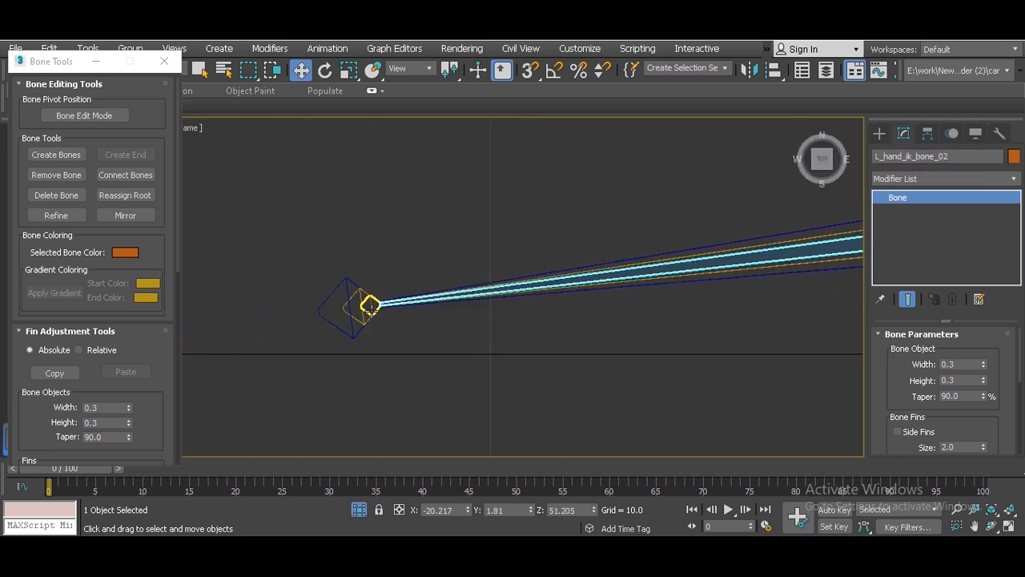
click(374, 307)
click(930, 156)
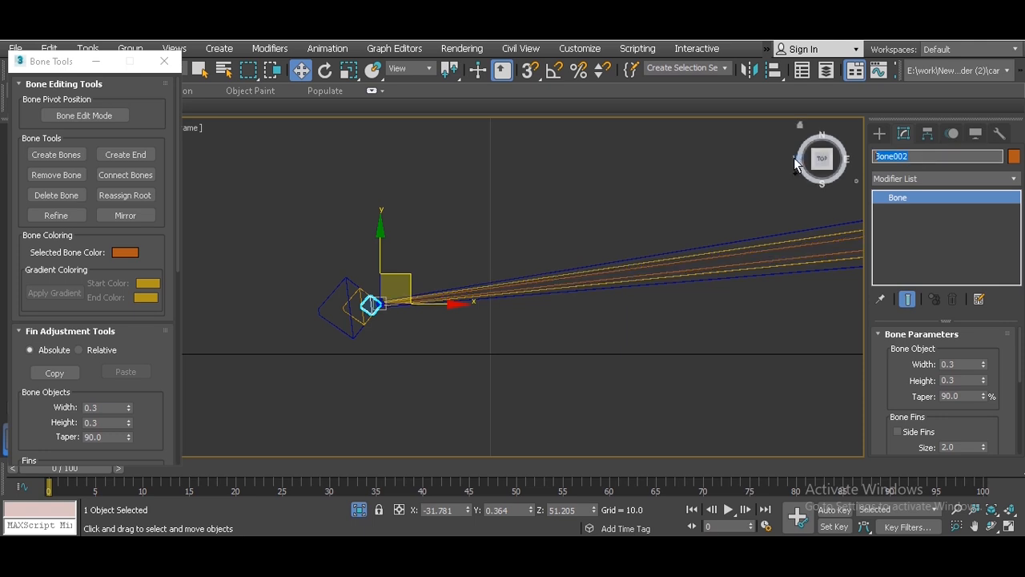
key(ctrl+v)
text(3)
key(Return)
Rename the first bone of the middle-sized 0.6-wide chain as L_hand_fk_bone_01.
middle_drag(540, 264, 167, 235)
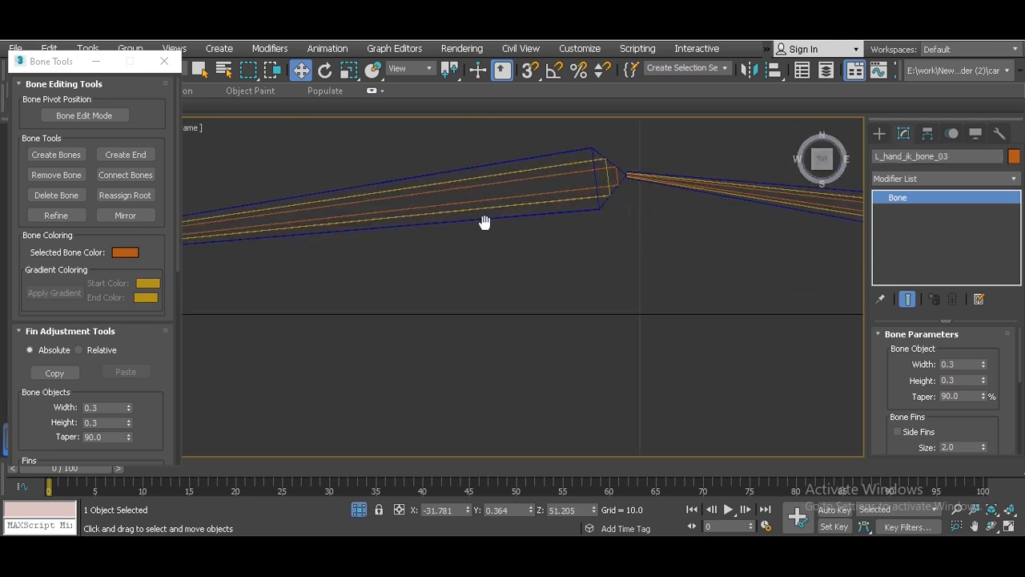
middle_drag(829, 199, 283, 221)
click(661, 281)
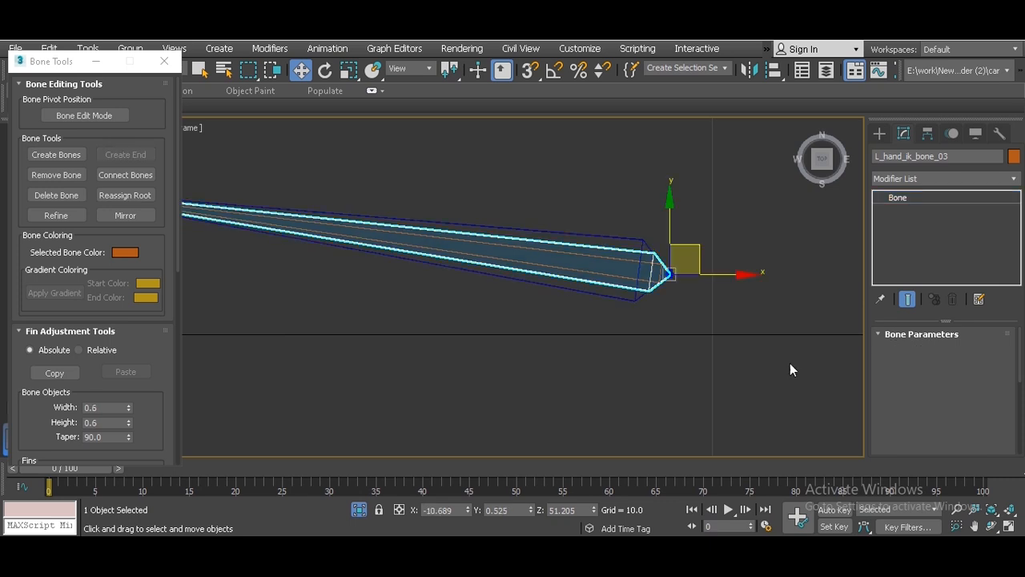
key(ctrl+v)
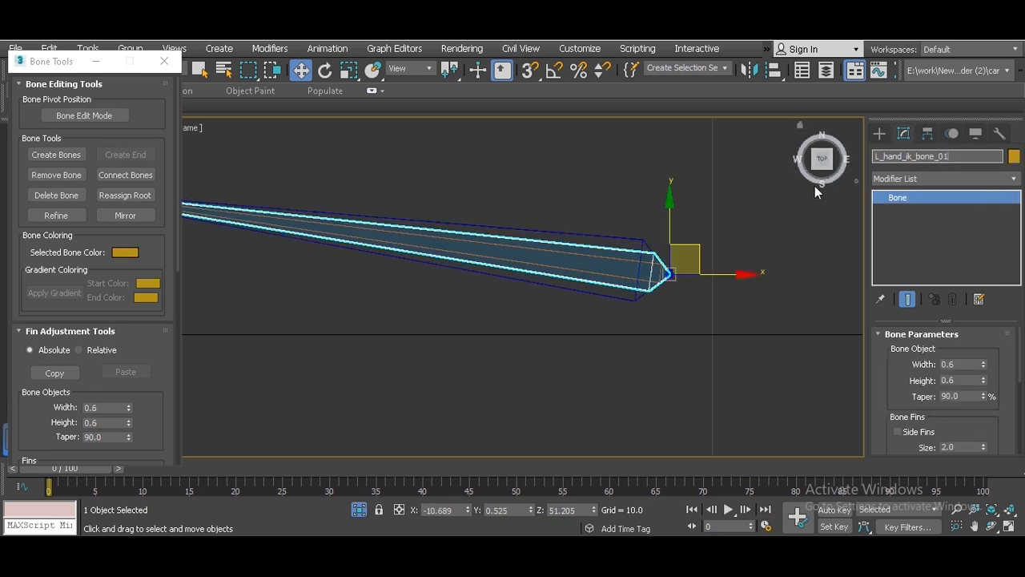
click(910, 157)
key(BackSpace)
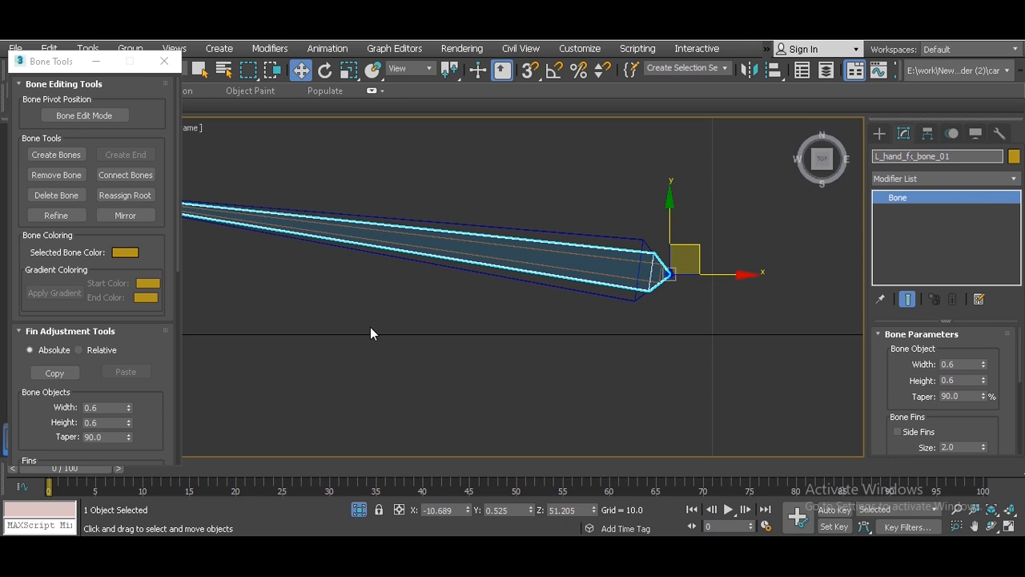
Copy the first FK bone's name and rename the second bone of the middle-sized chain as L_hand_fk_bone_02.
middle_drag(377, 313, 527, 286)
drag(979, 156, 787, 155)
key(ctrl+c)
middle_drag(328, 259, 488, 266)
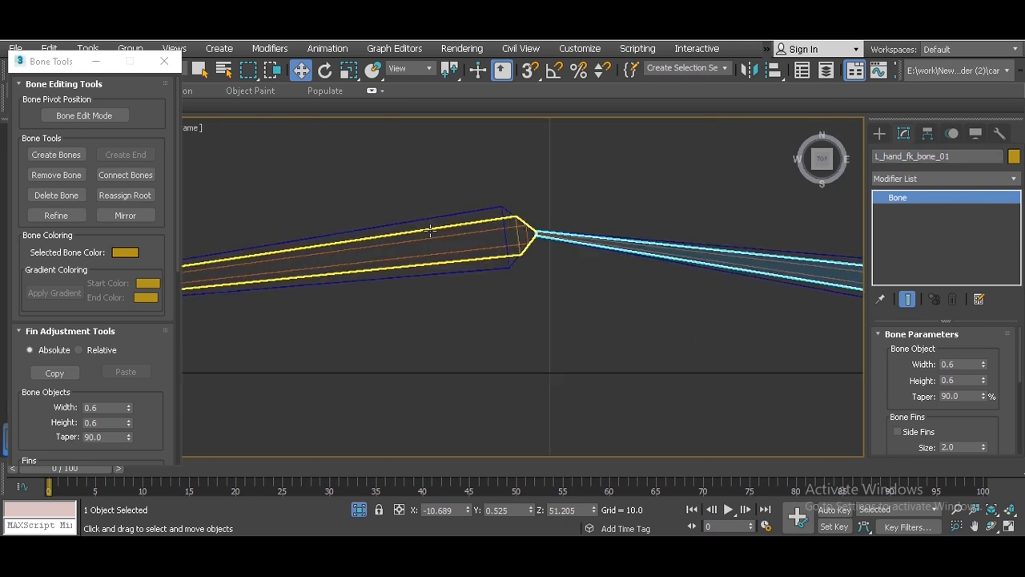
click(487, 264)
drag(966, 156, 688, 183)
key(ctrl+v)
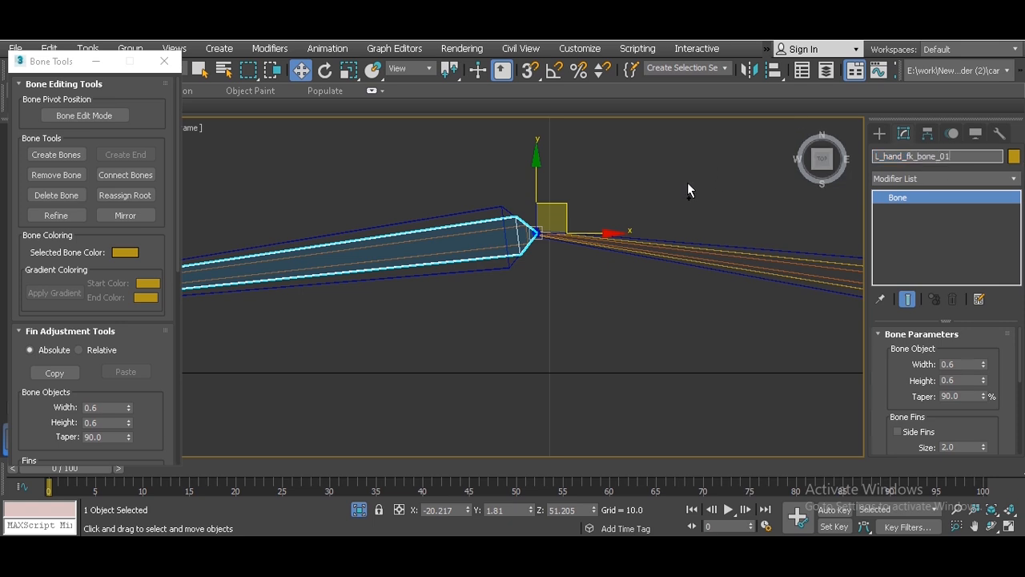
key(BackSpace)
text(2)
key(Return)
Rename the small end bone of the middle-sized chain as L_hand_fk_bone_03.
middle_drag(438, 286, 906, 258)
middle_drag(368, 343, 435, 332)
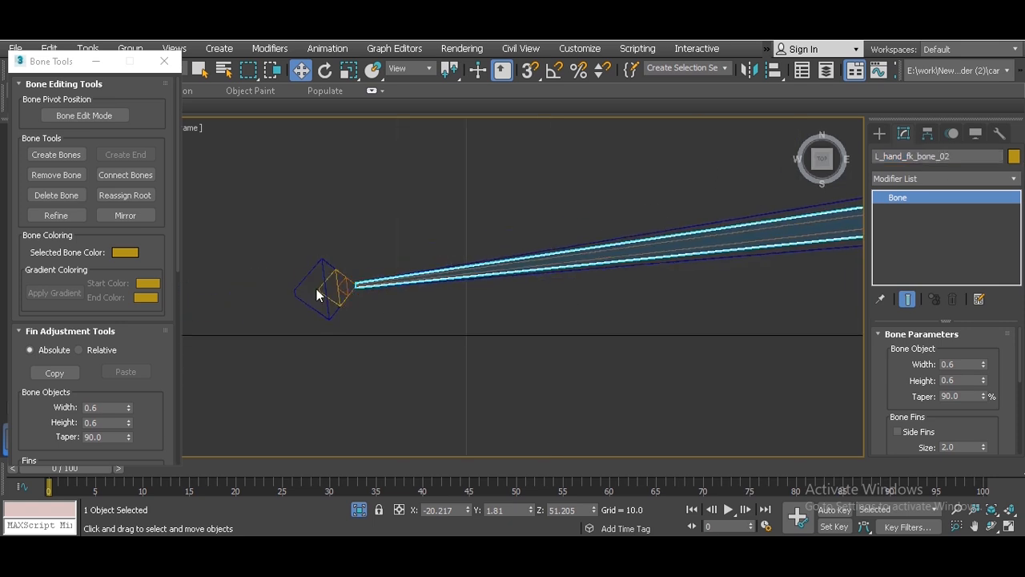
click(337, 289)
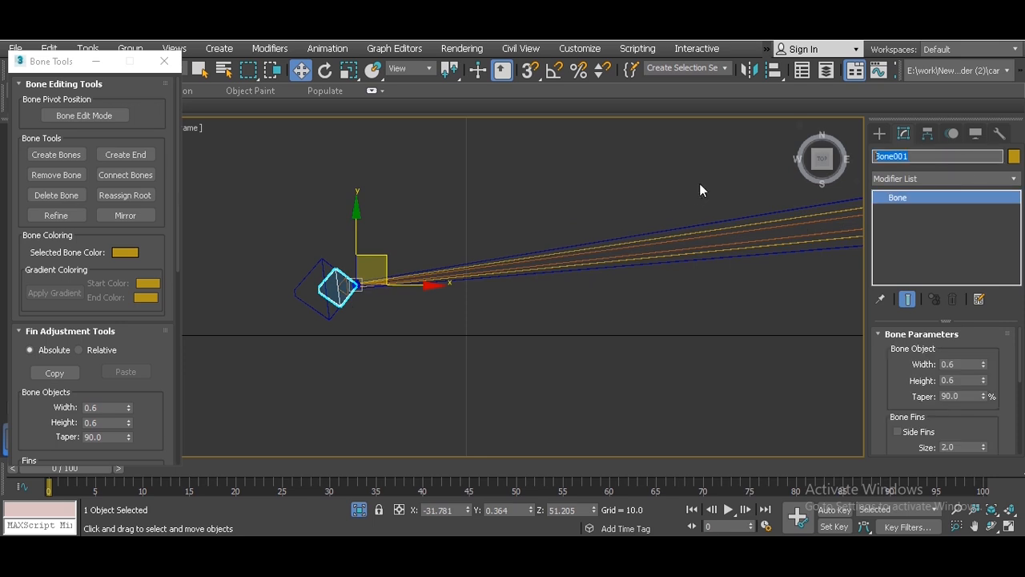
key(ctrl+v)
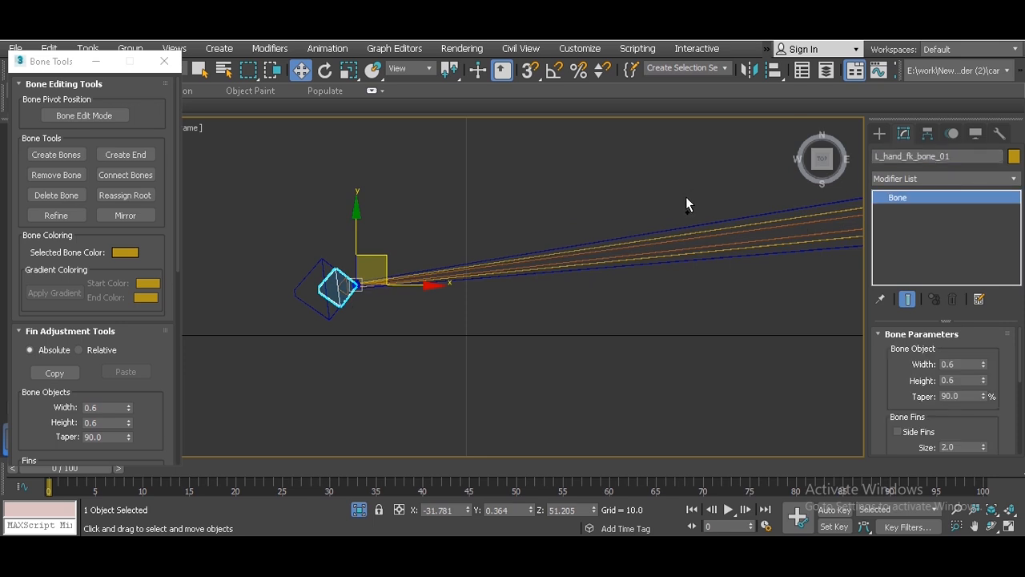
key(BackSpace)
text(3)
click(802, 244)
Isolate the complete three-bone FK arm chain and select only its first bone, L_hand_fk_bone_01.
middle_drag(784, 250, 532, 294)
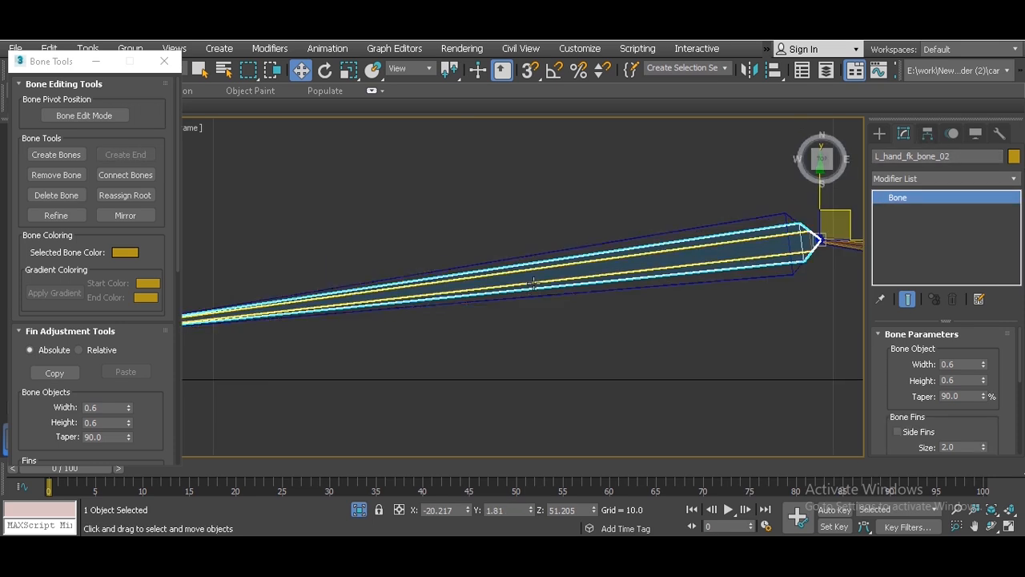
scroll(534, 283, down, 3)
middle_drag(679, 318, 583, 323)
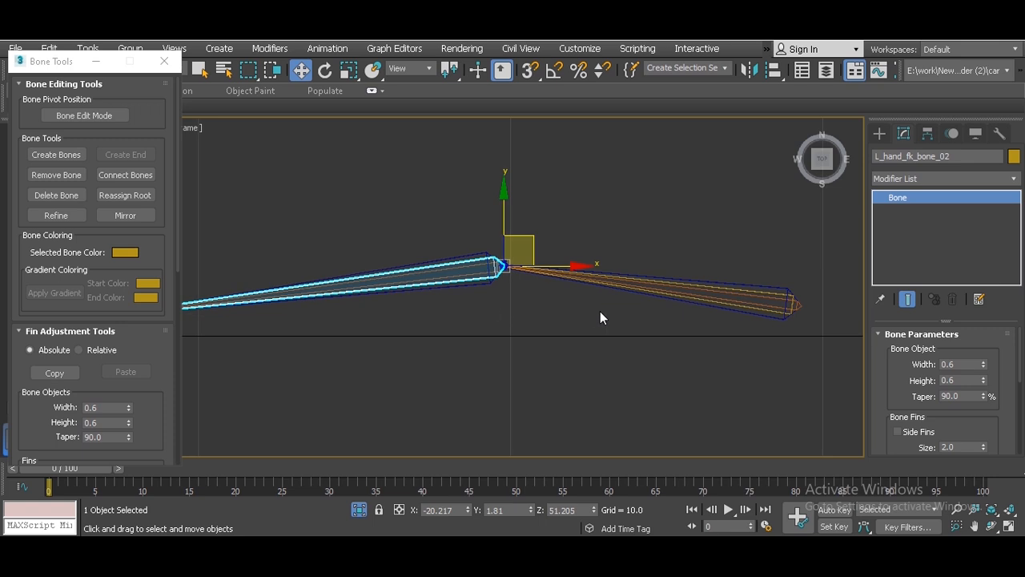
scroll(753, 301, up, 2)
scroll(789, 303, up, 3)
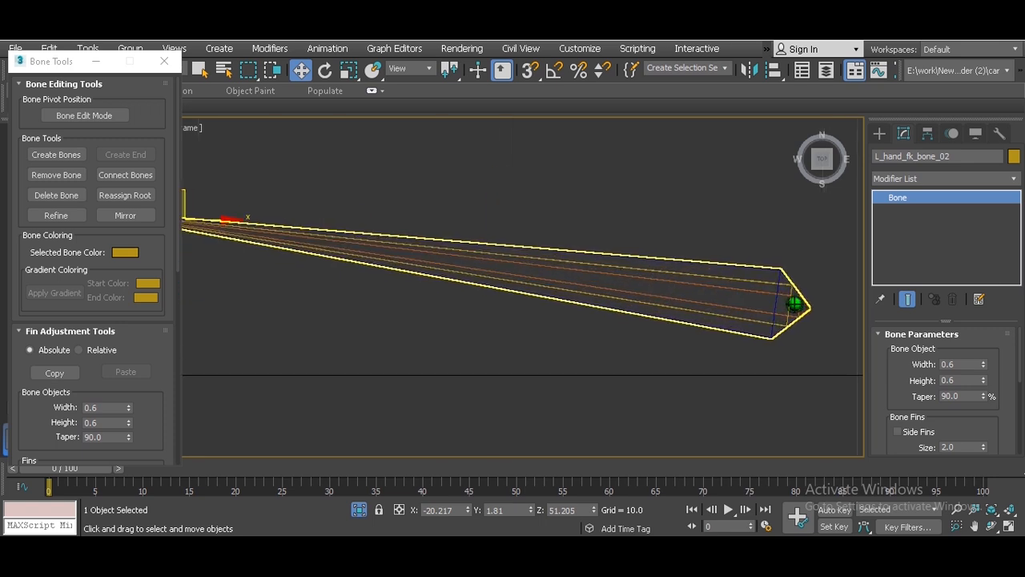
click(453, 399)
middle_drag(417, 378, 286, 360)
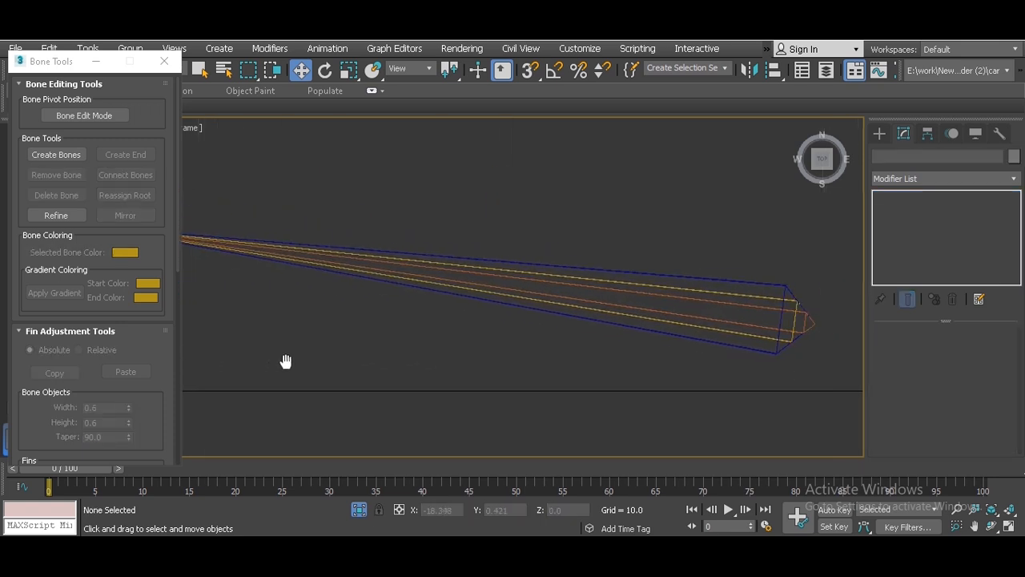
double_click(754, 295)
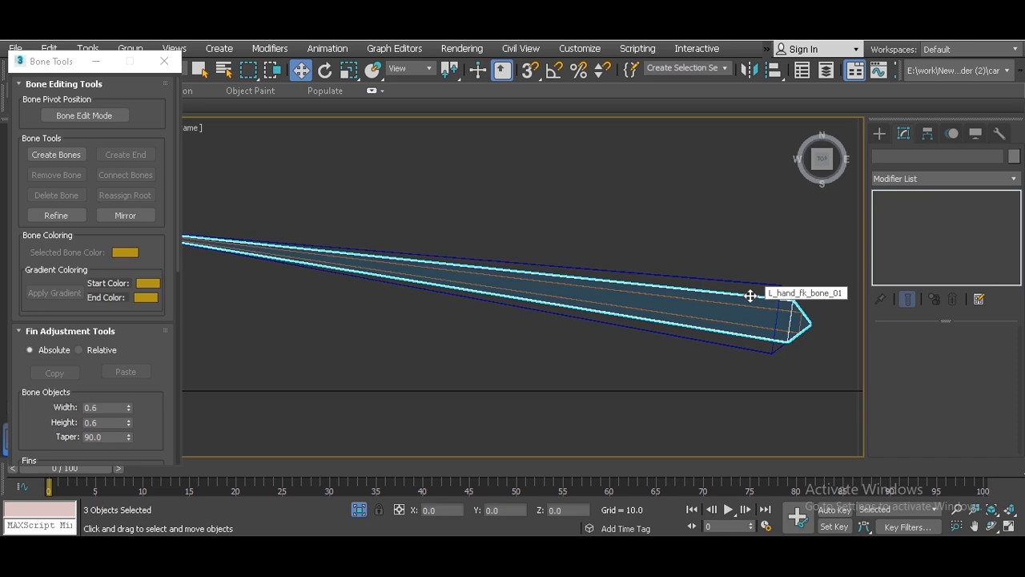
key(z)
middle_drag(545, 394, 620, 316)
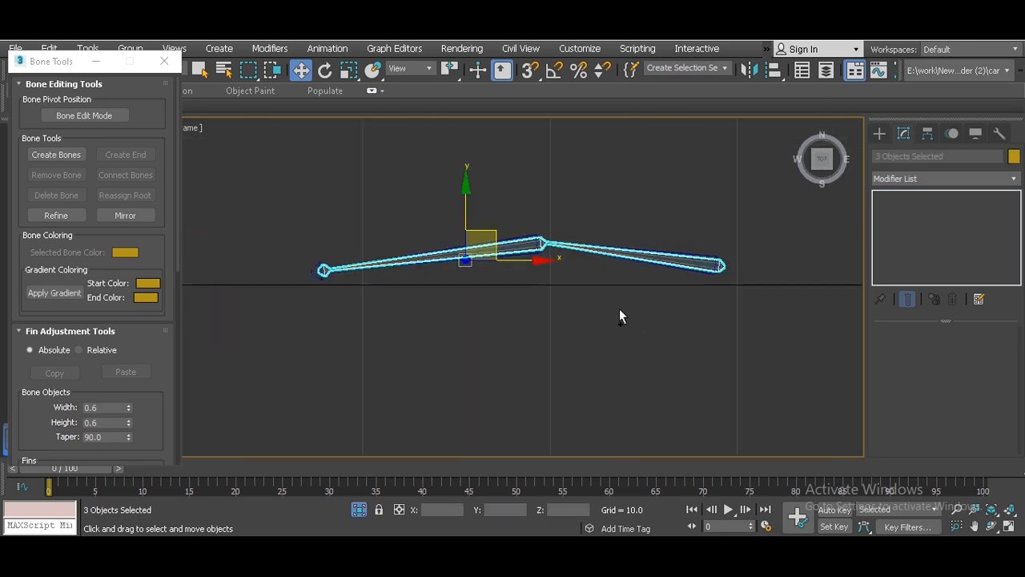
scroll(617, 308, up, 4)
click(360, 509)
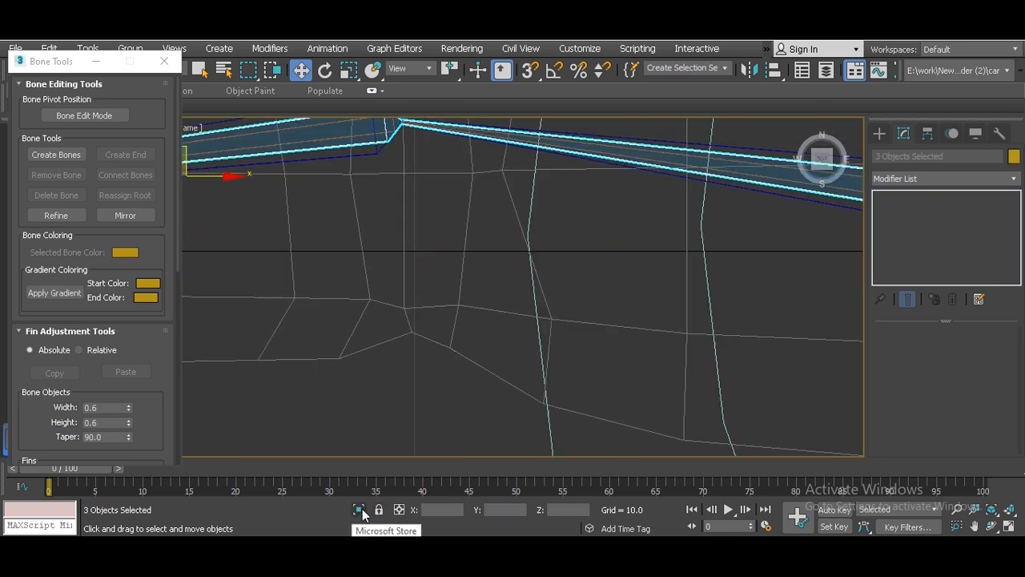
scroll(416, 369, down, 3)
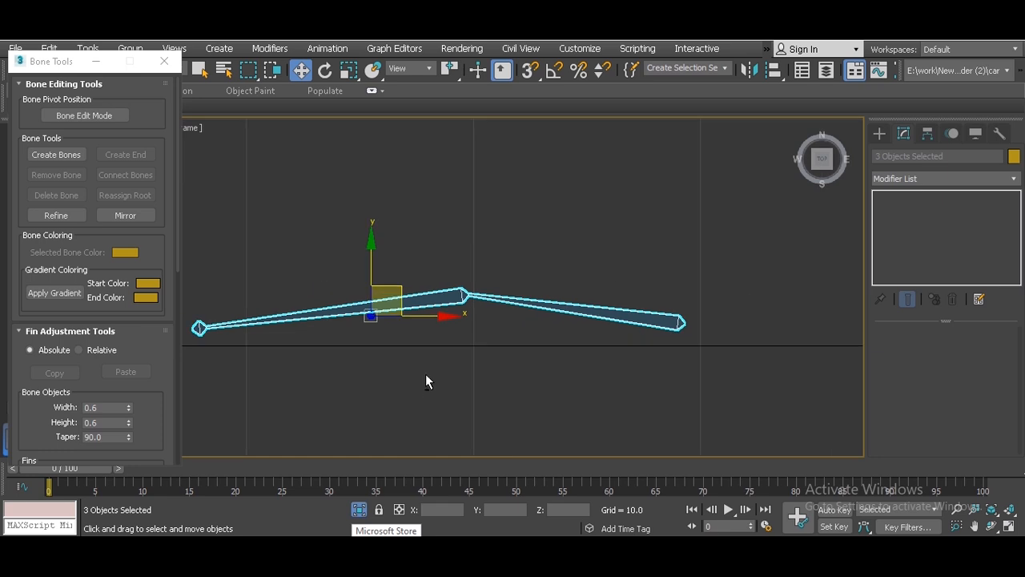
middle_drag(426, 373, 588, 312)
click(472, 336)
drag(724, 202, 742, 262)
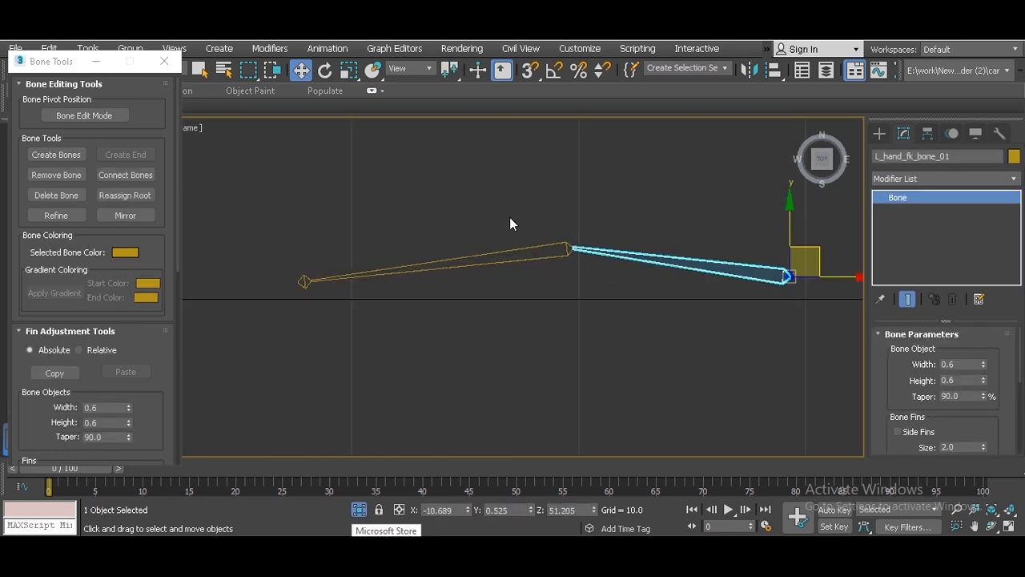
Draw a circle spline with a radius of about 3.7 beside the FK bone chain in the Left view.
click(510, 306)
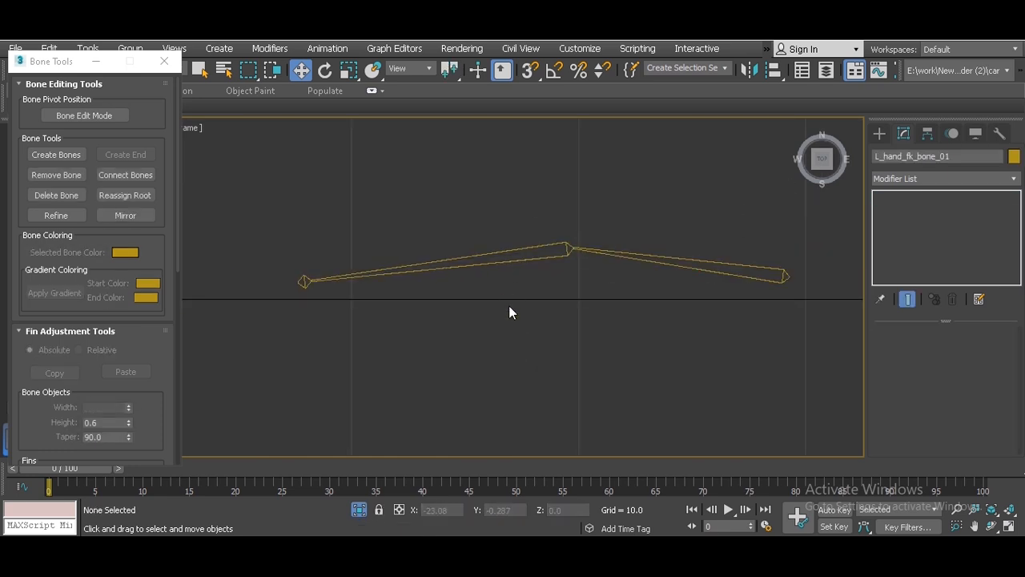
click(304, 280)
key(l)
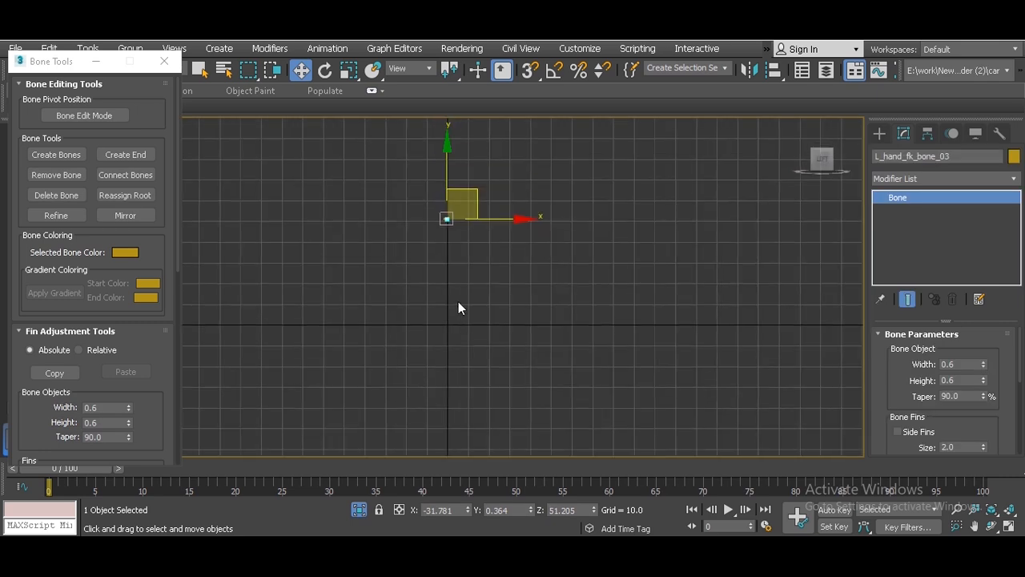
scroll(442, 225, up, 8)
click(875, 130)
click(897, 154)
click(912, 252)
drag(471, 195, 483, 235)
Align the new circle to the first FK bone in X, Y and Z position, pivot point to pivot point.
middle_drag(497, 240, 445, 269)
key(p)
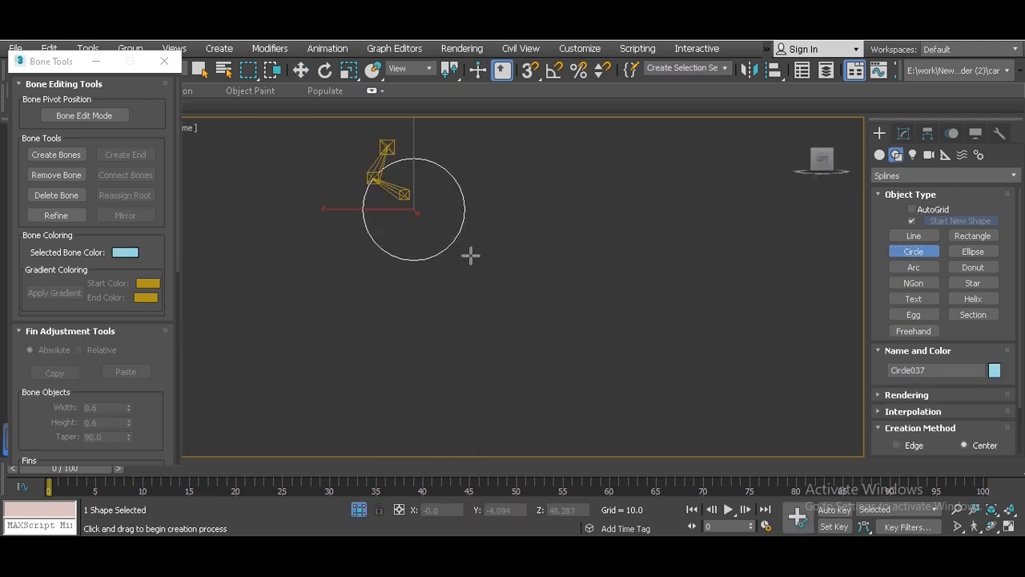
alt+middle_drag(458, 233, 503, 304)
key(alt+a)
click(441, 265)
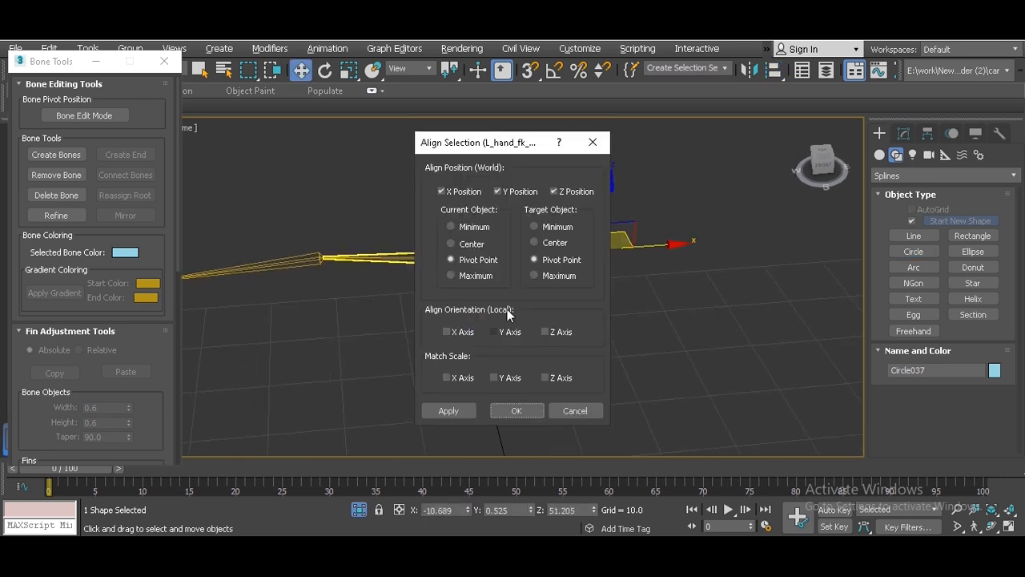
click(517, 411)
Clone the circle along the X axis toward the far end of the chain, making two evenly spaced copies.
middle_drag(368, 337, 518, 355)
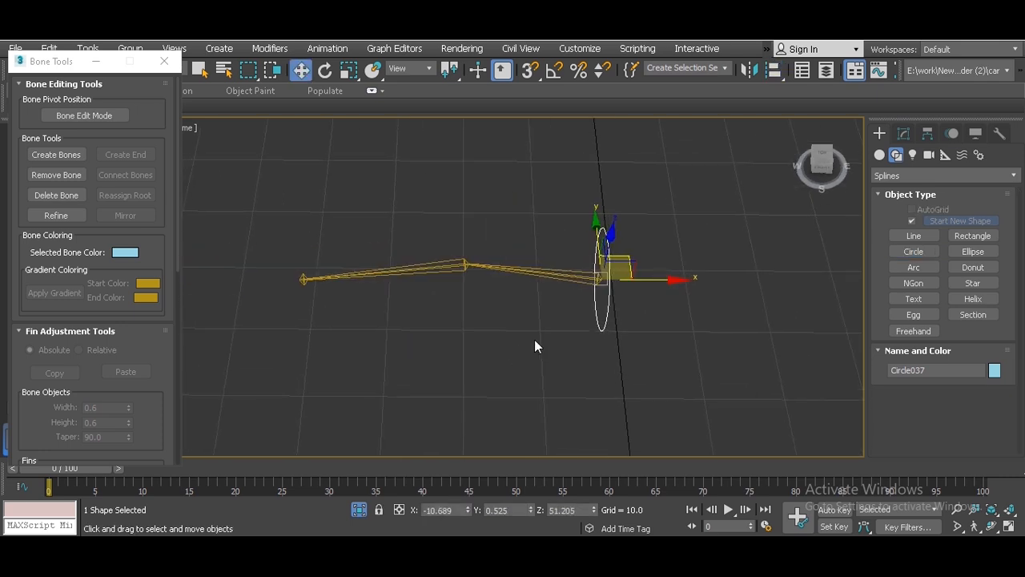
shift+drag(673, 279, 552, 281)
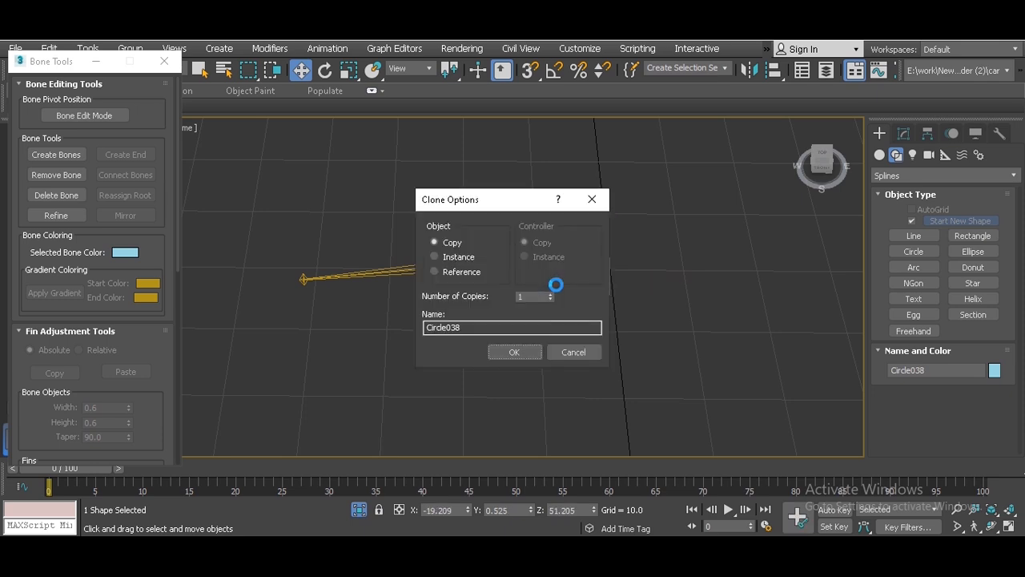
double_click(536, 299)
click(518, 349)
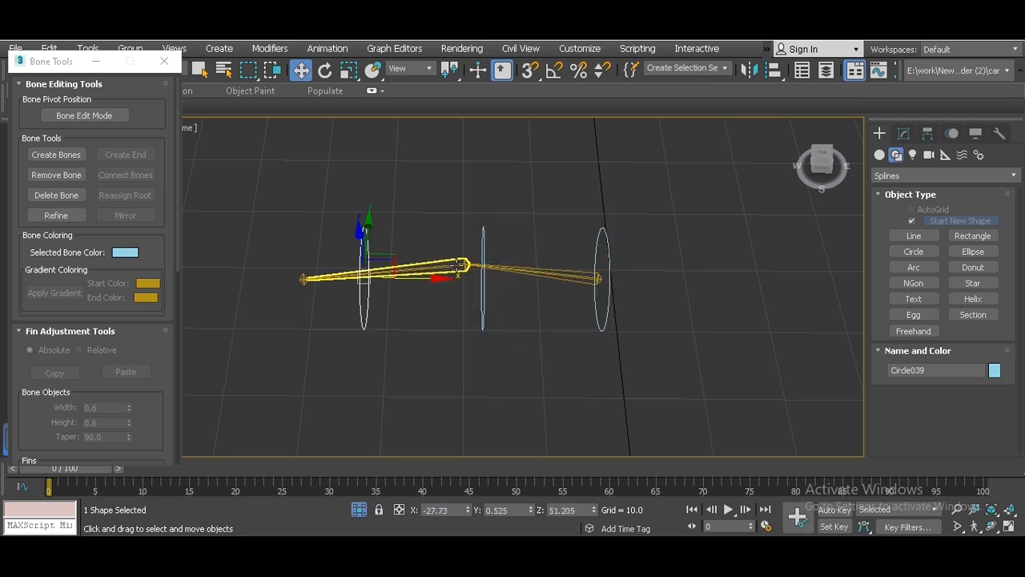
click(458, 267)
click(487, 332)
key(alt+a)
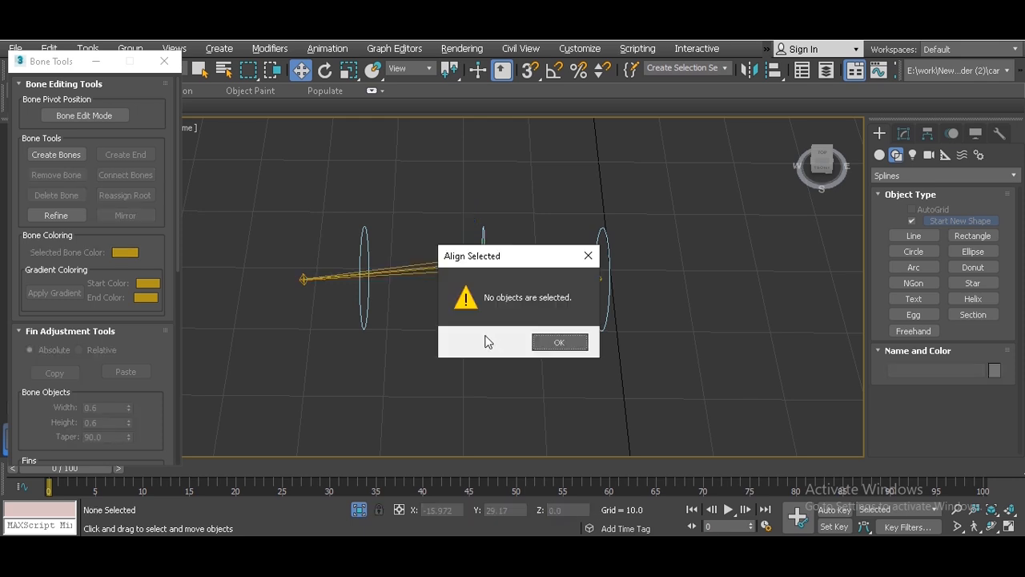
key(Return)
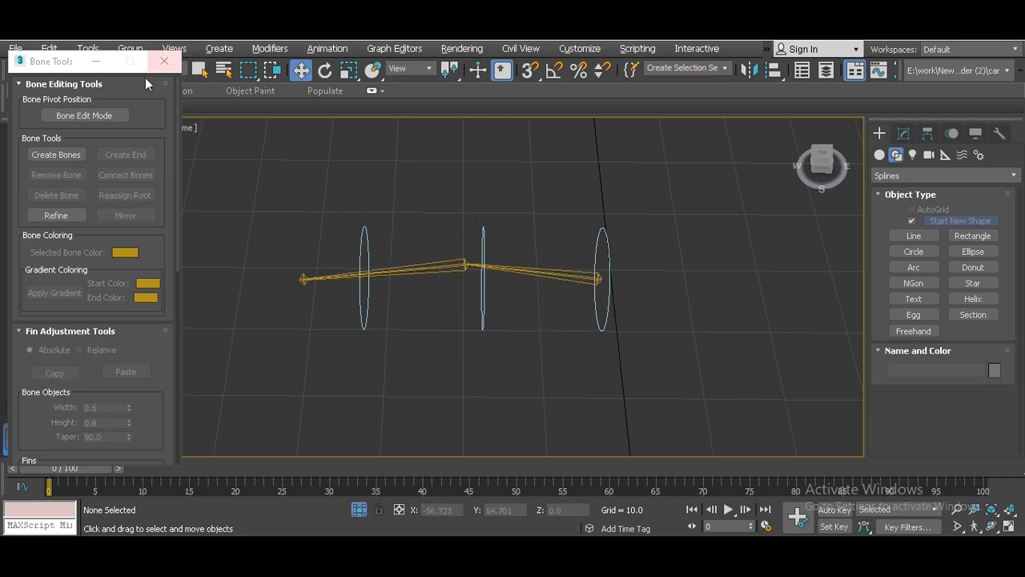
Move the Bone Tools window aside and align the middle circle to the pivot of the second FK bone.
drag(61, 63, 41, 90)
click(158, 70)
click(156, 79)
click(483, 325)
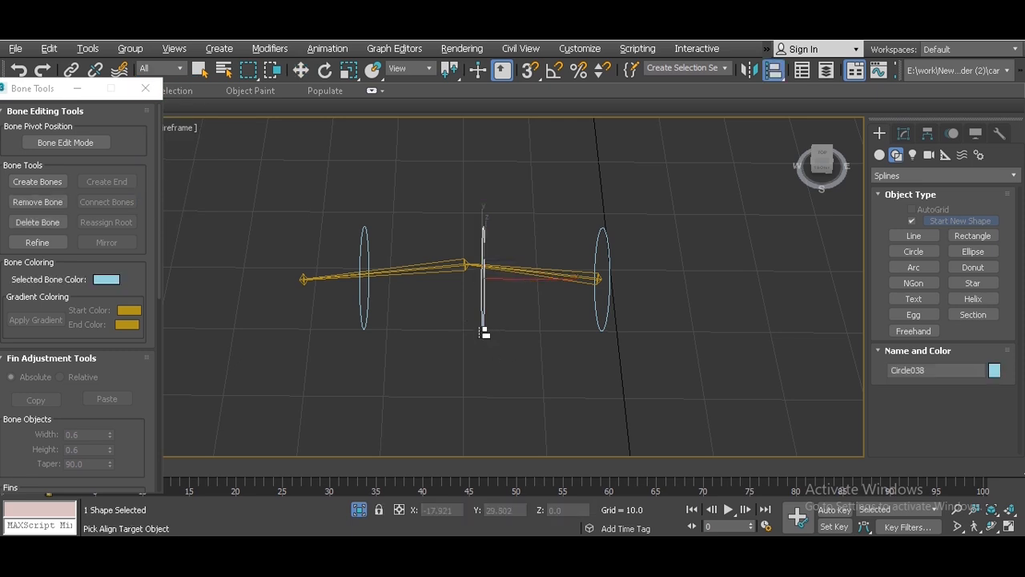
click(453, 272)
click(517, 411)
Align the last circle to the pivot of the small end bone of the FK chain.
click(364, 323)
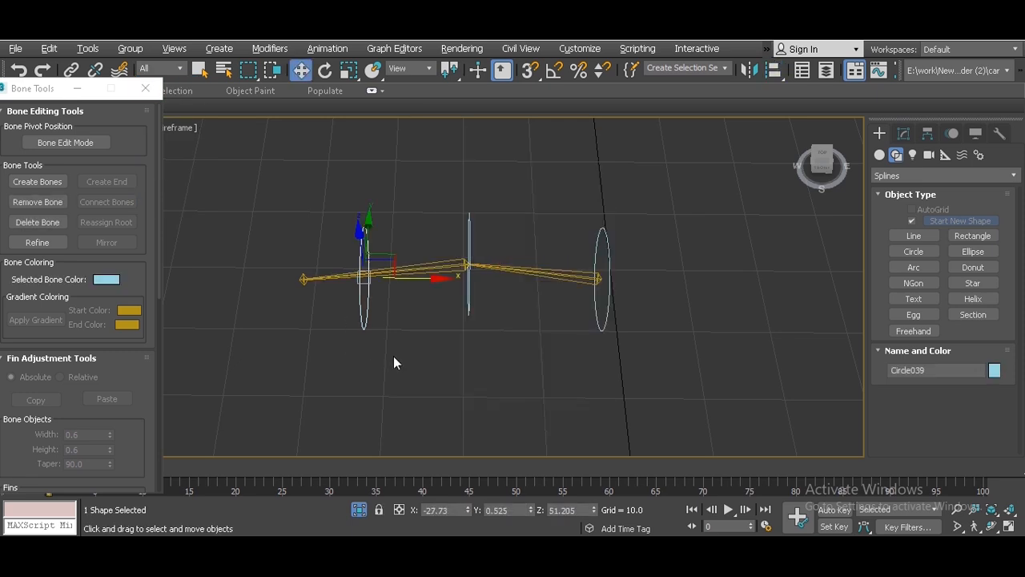
key(a)
key(alt+a)
click(304, 278)
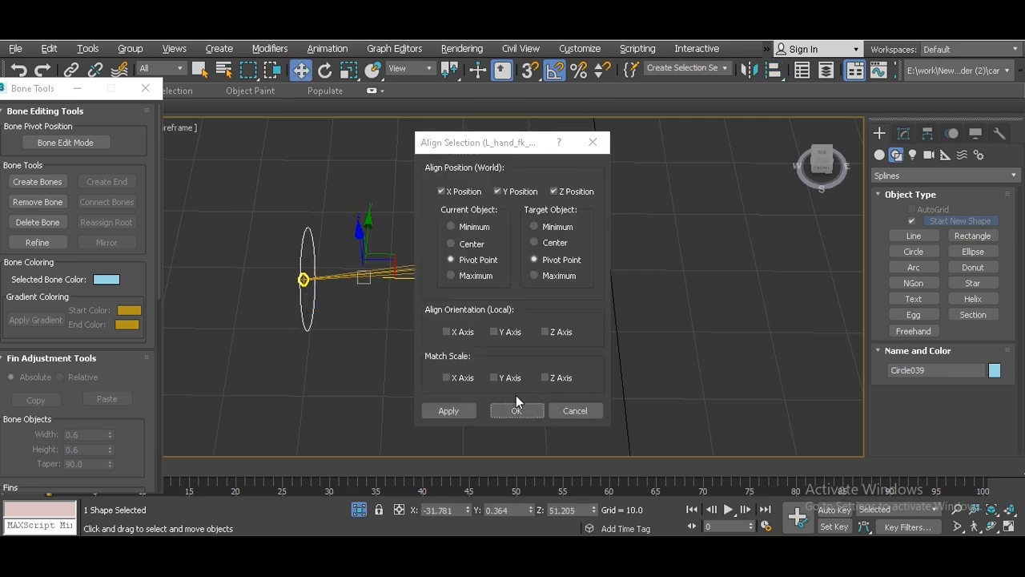
click(519, 410)
Set the radius of the circle at the end bone to 2.0.
alt+middle_drag(522, 411, 373, 282)
click(329, 348)
drag(260, 337, 350, 377)
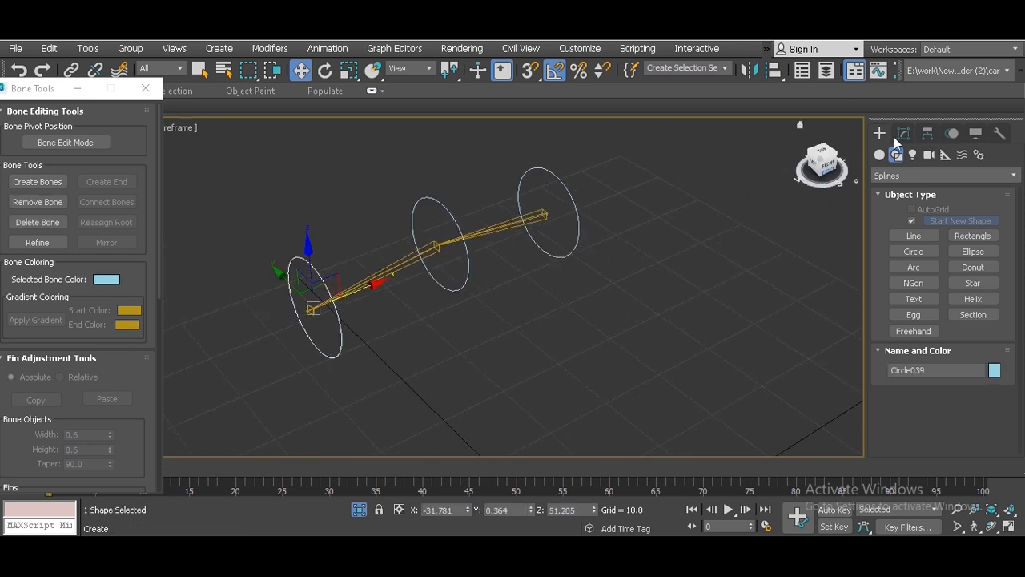
click(905, 132)
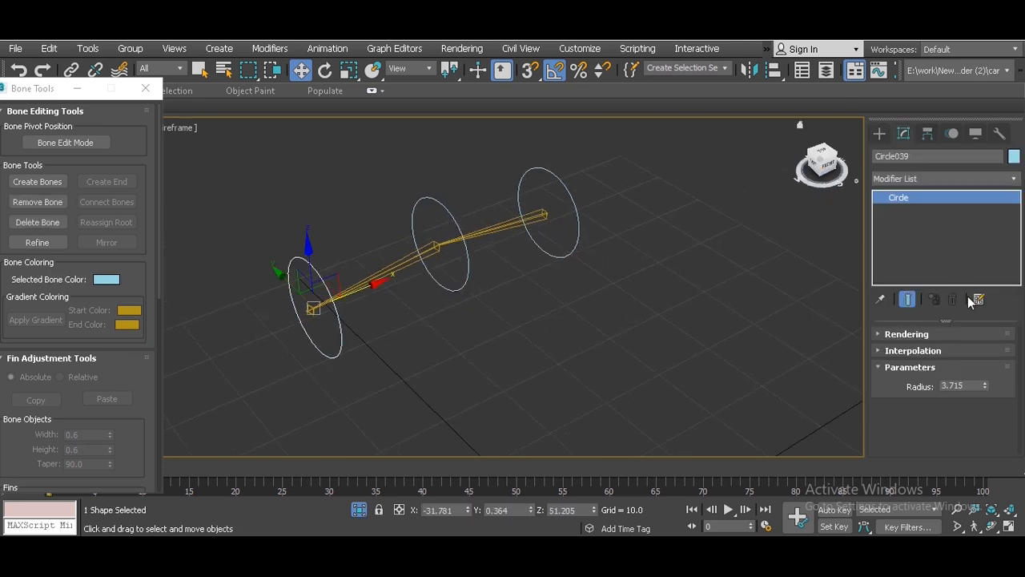
double_click(970, 384)
text(2.0)
key(Return)
Set the radius of the middle circle at the second FK bone to 3.0.
alt+middle_drag(588, 338, 493, 321)
click(479, 304)
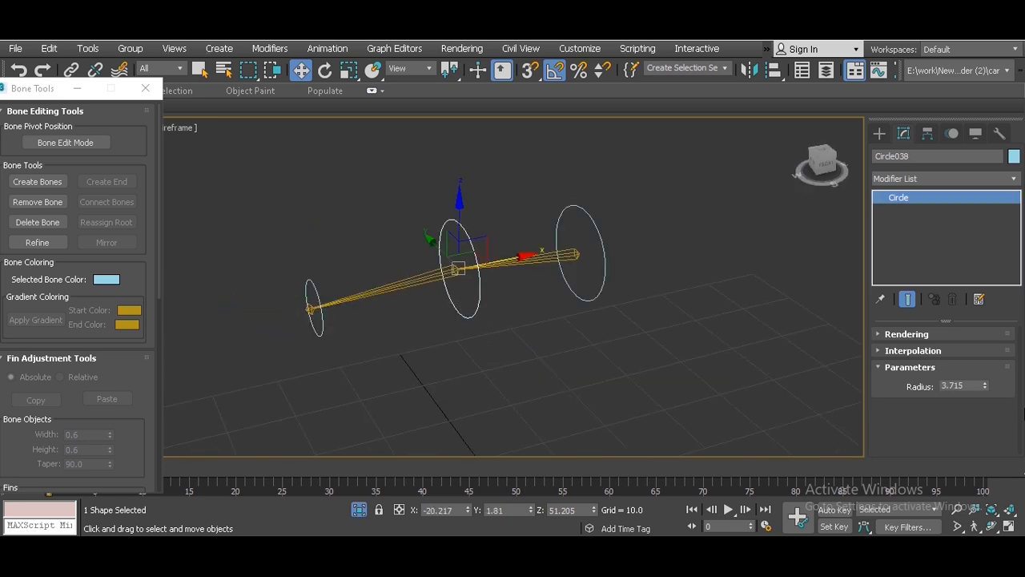
double_click(978, 386)
text(3)
key(Return)
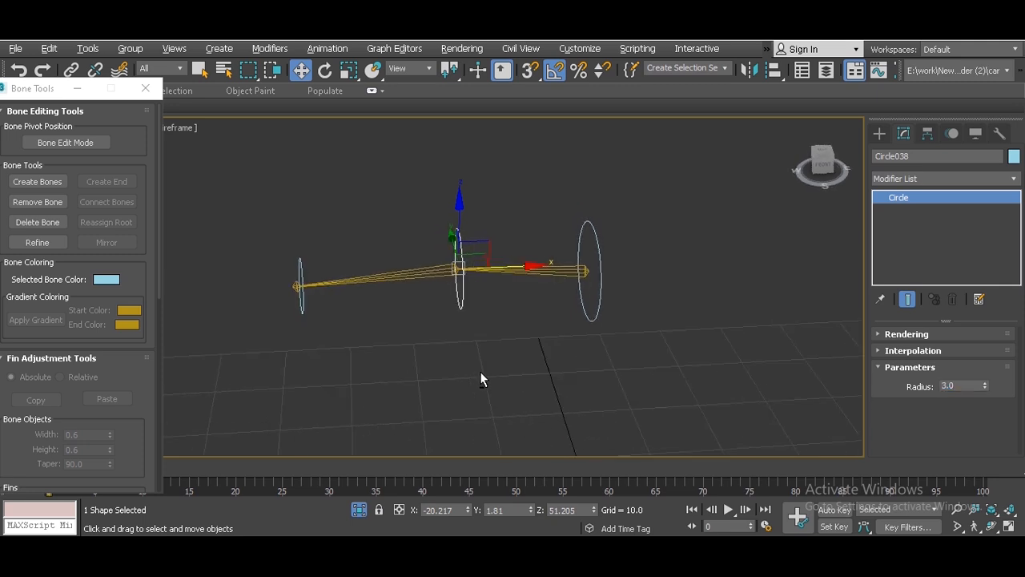
alt+middle_drag(480, 377, 408, 341)
alt+middle_drag(311, 320, 532, 263)
click(528, 293)
alt+middle_drag(524, 341, 510, 306)
drag(565, 412, 634, 377)
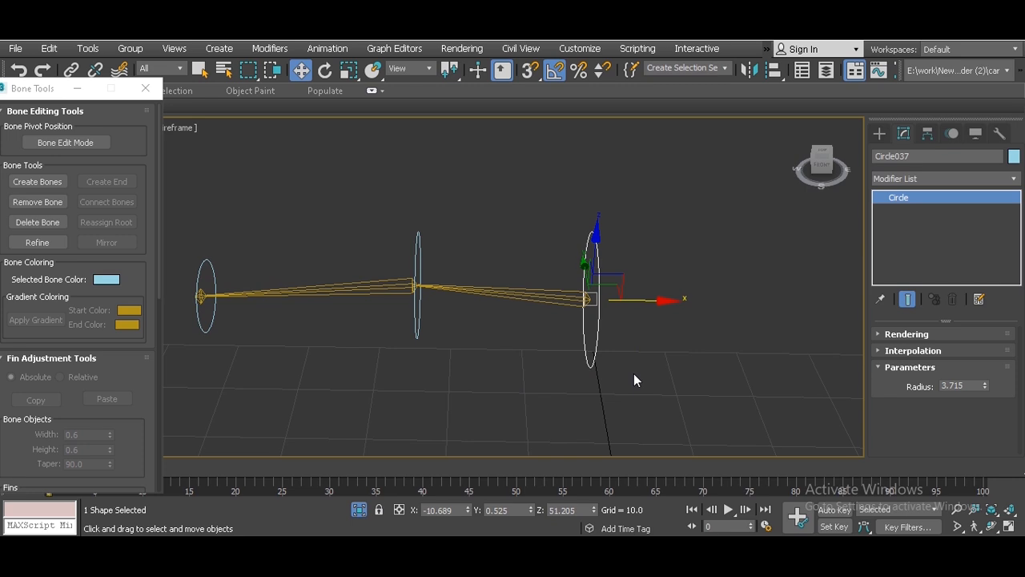
Add a Position Constraint from L_hand_fk_bone_01 to the large circle at its base and enable Keep Initial Offset.
click(513, 293)
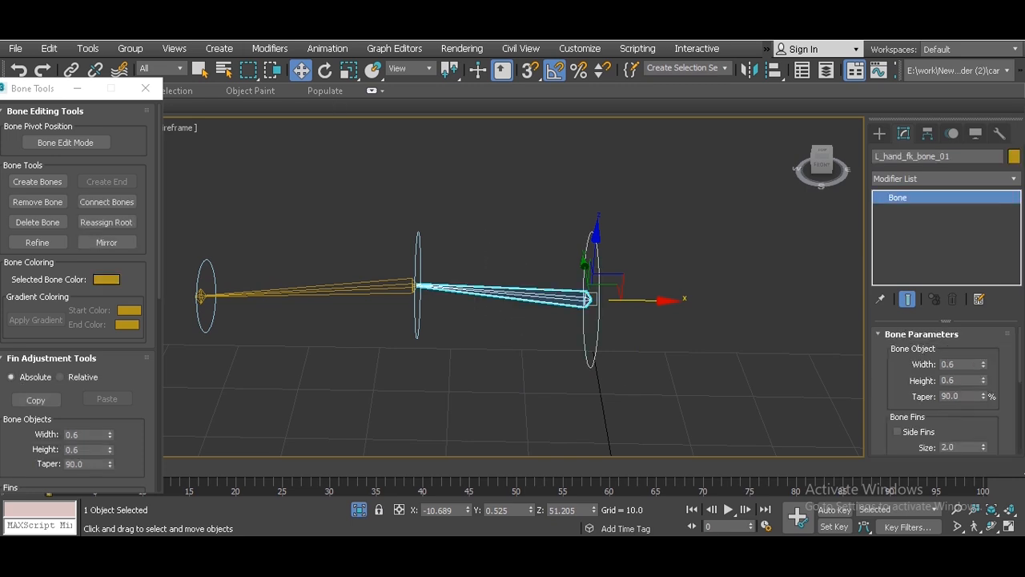
click(329, 49)
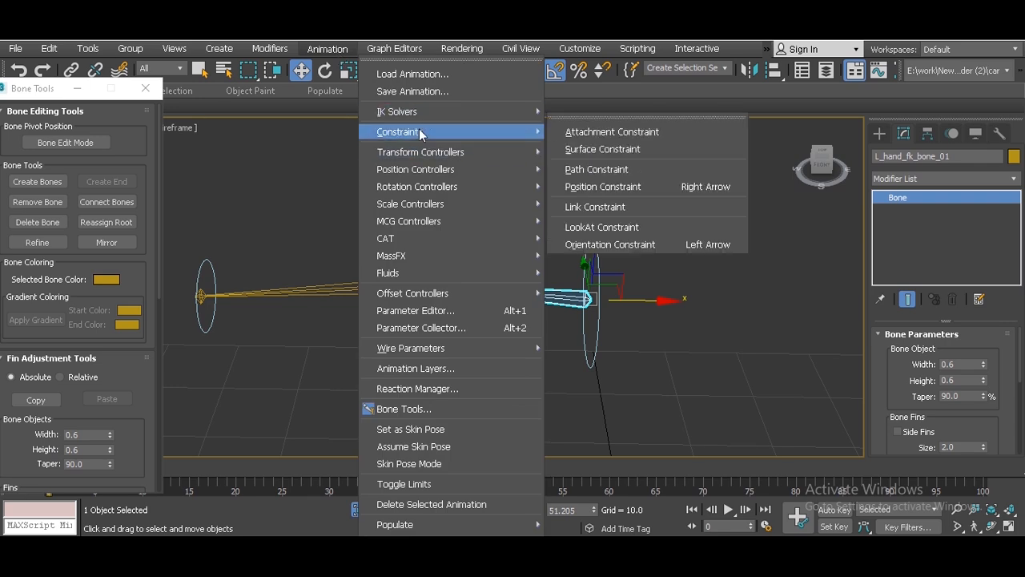
click(439, 61)
drag(425, 45, 868, 73)
mouse_move(860, 151)
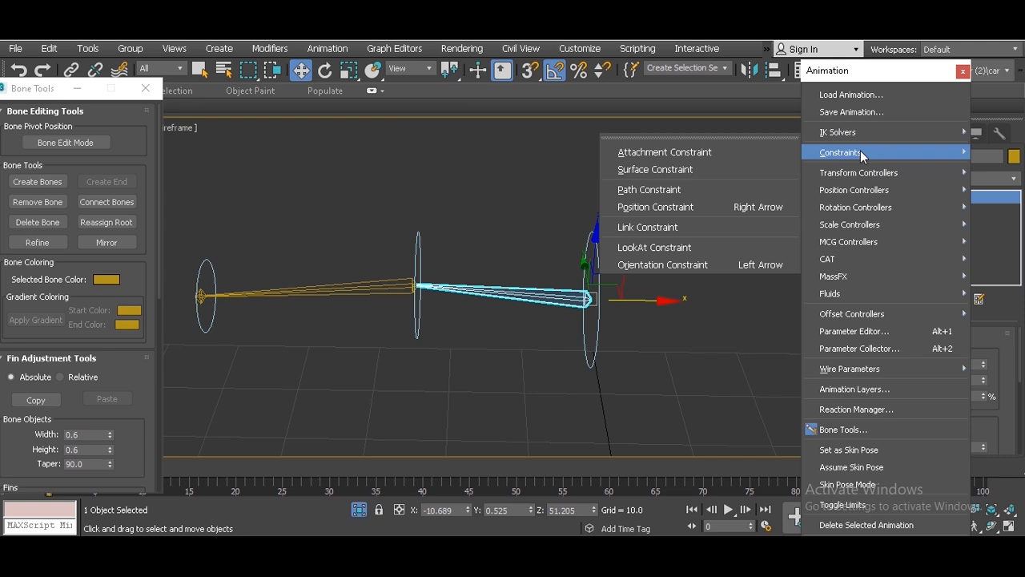
click(749, 206)
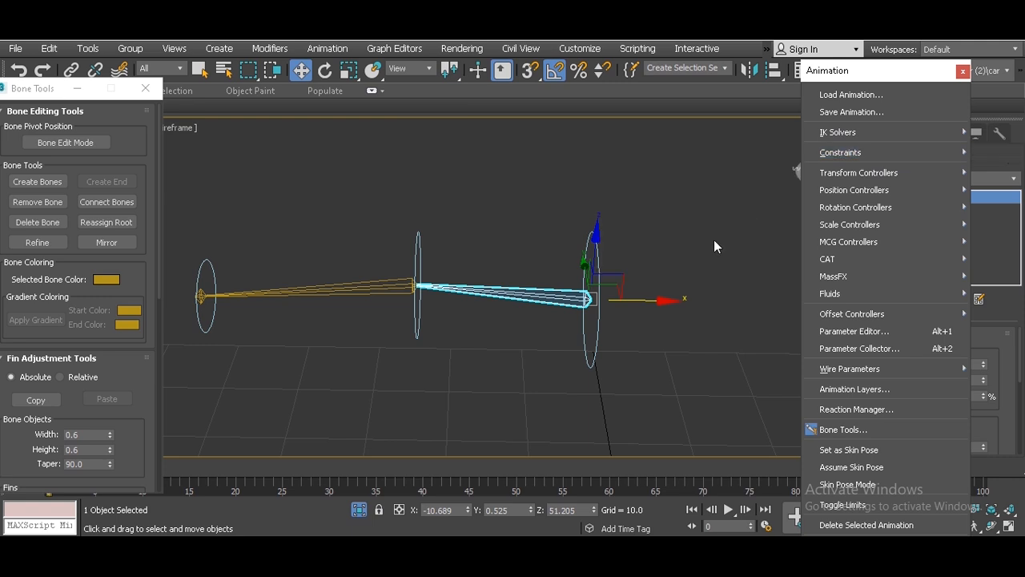
click(597, 344)
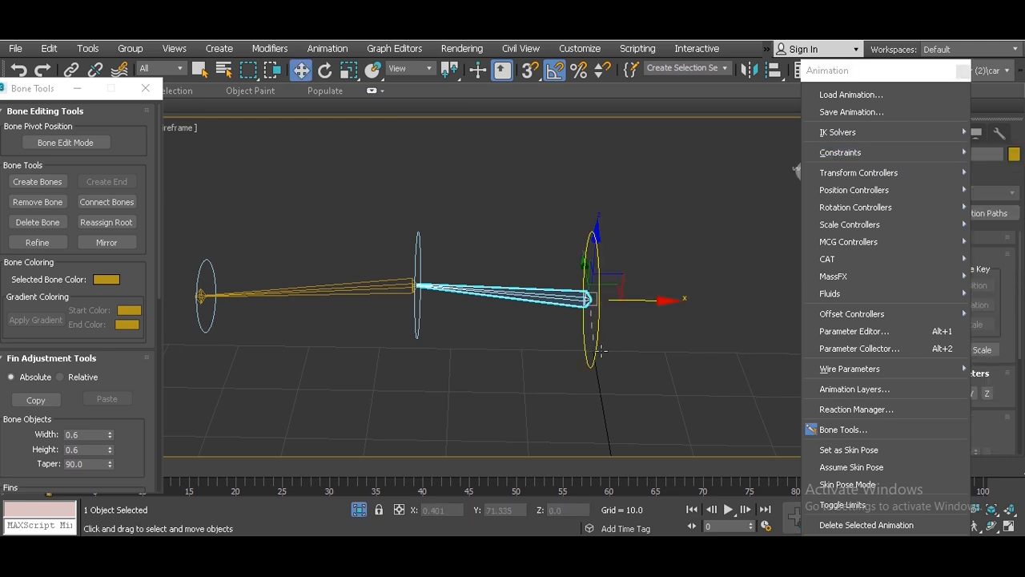
click(962, 71)
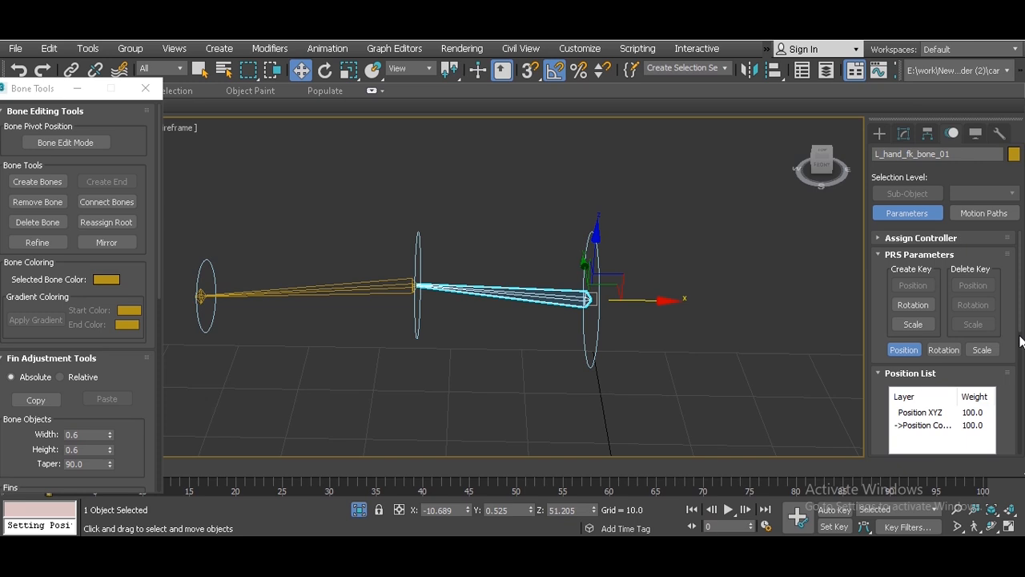
scroll(1015, 346, down, 5)
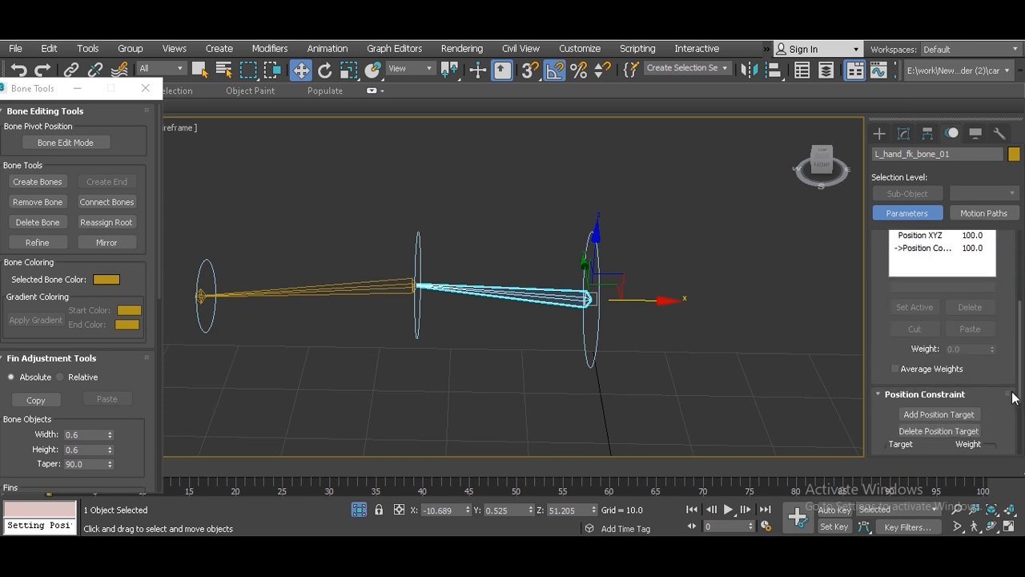
scroll(950, 437, down, 2)
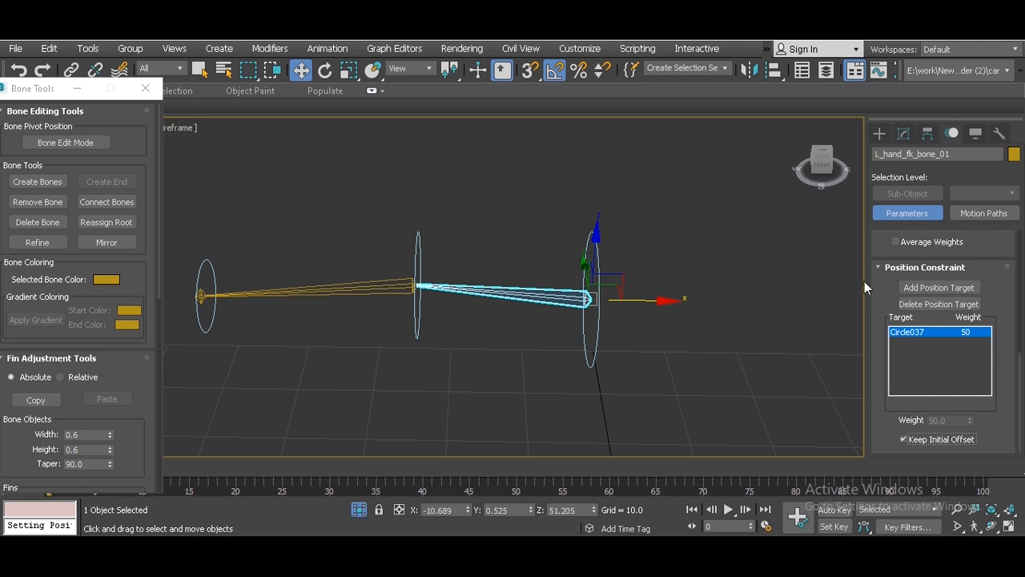
Widen the command panel and add an Orientation Constraint from L_hand_fk_bone_01 to the same large circle with Keep Initial Offset enabled.
drag(865, 280, 732, 277)
scroll(1013, 234, down, 3)
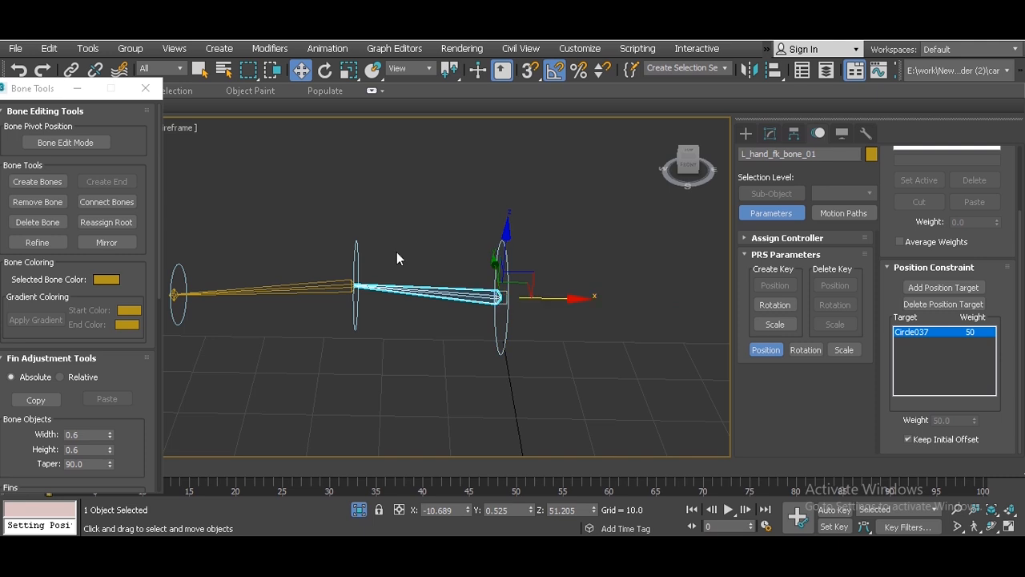
middle_drag(382, 247, 404, 258)
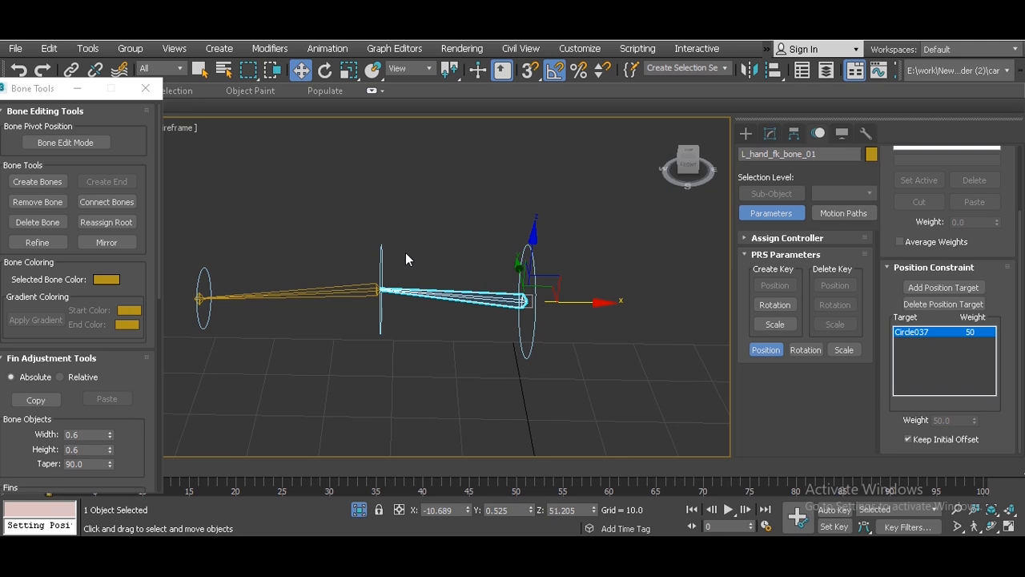
click(327, 48)
mouse_move(412, 131)
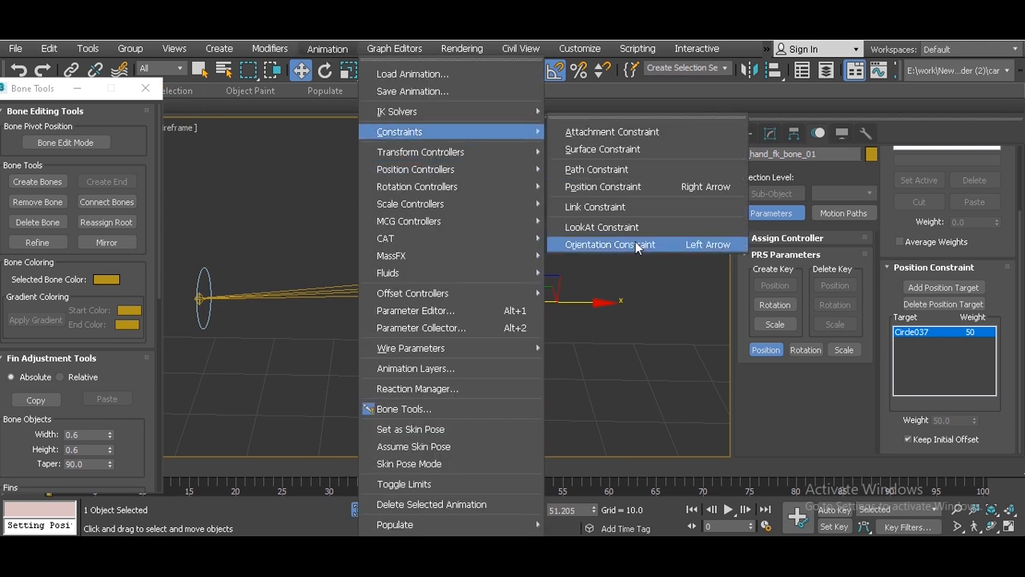
click(638, 245)
click(538, 284)
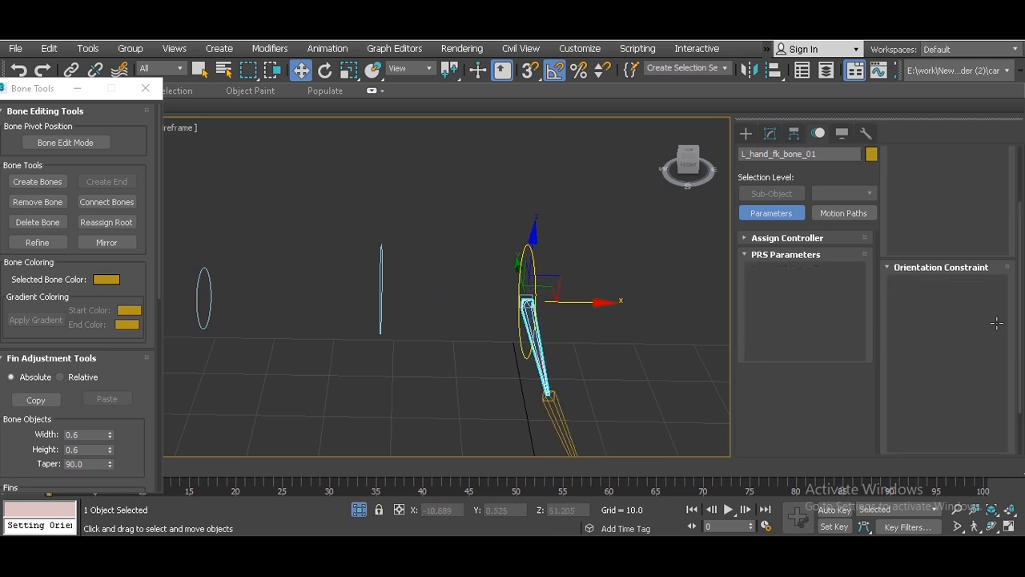
scroll(1022, 294, down, 2)
click(916, 388)
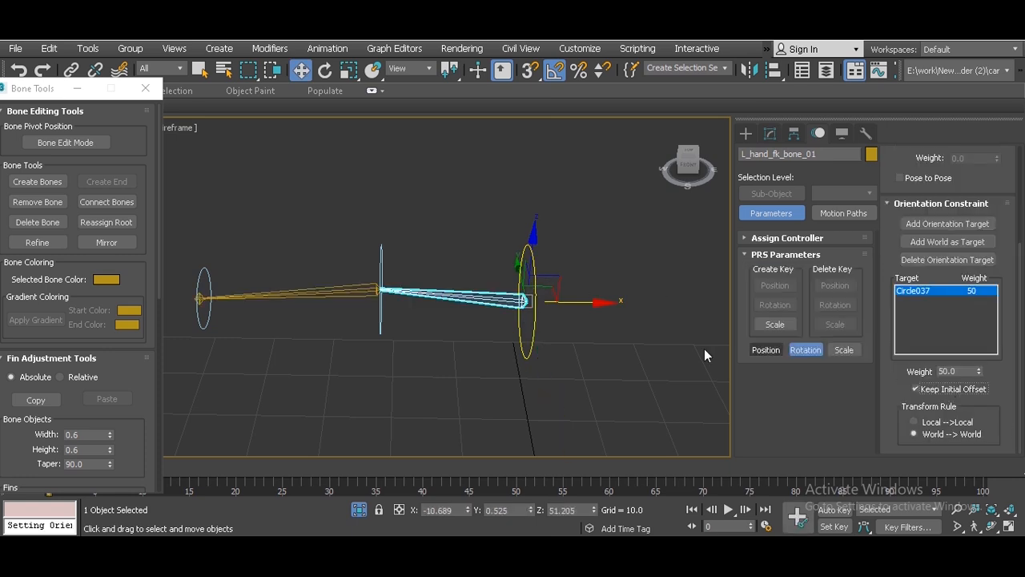
Add a Position Constraint from L_hand_fk_bone_02 to the middle circle and enable Keep Initial Offset.
click(407, 329)
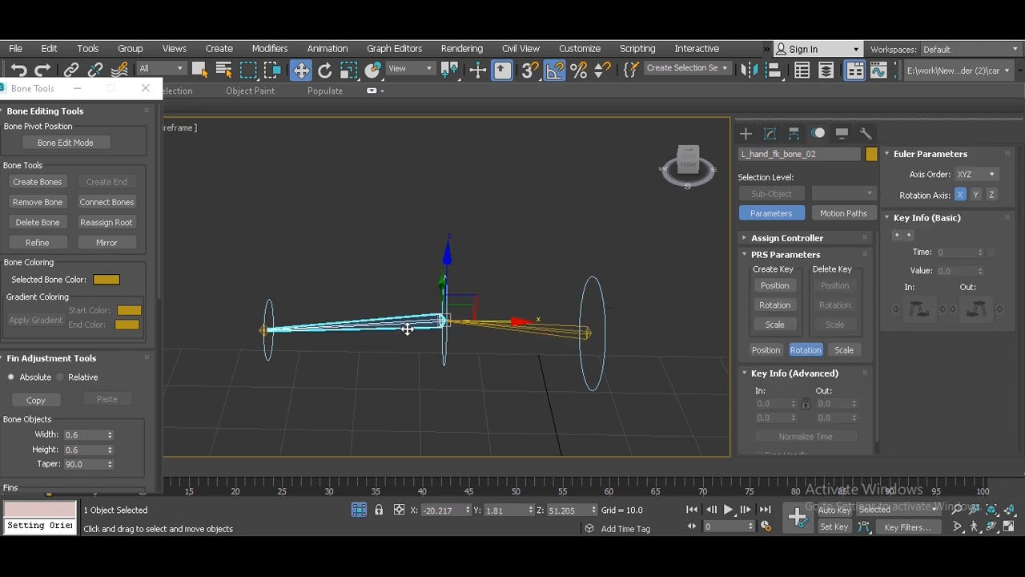
key(semicolon)
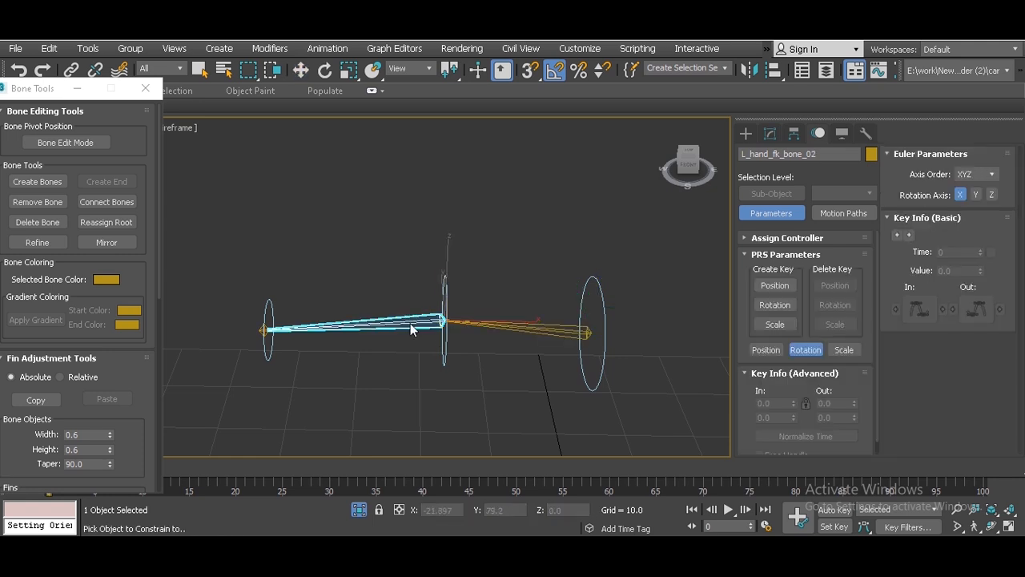
click(447, 345)
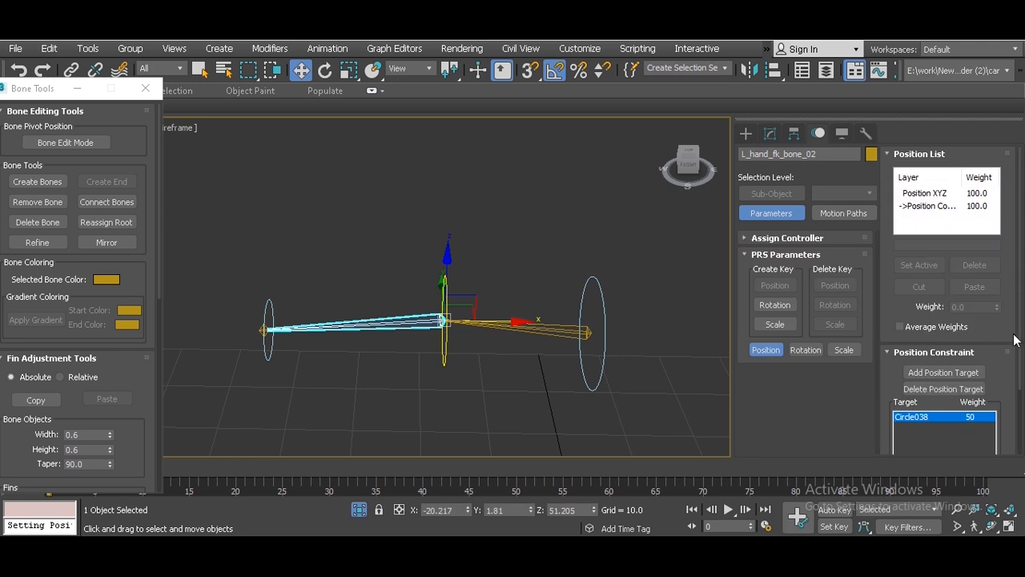
scroll(994, 376, down, 3)
click(948, 440)
Add an Orientation Constraint from L_hand_fk_bone_02 to the middle circle and enable Keep Initial Offset.
key(semicolon)
click(446, 352)
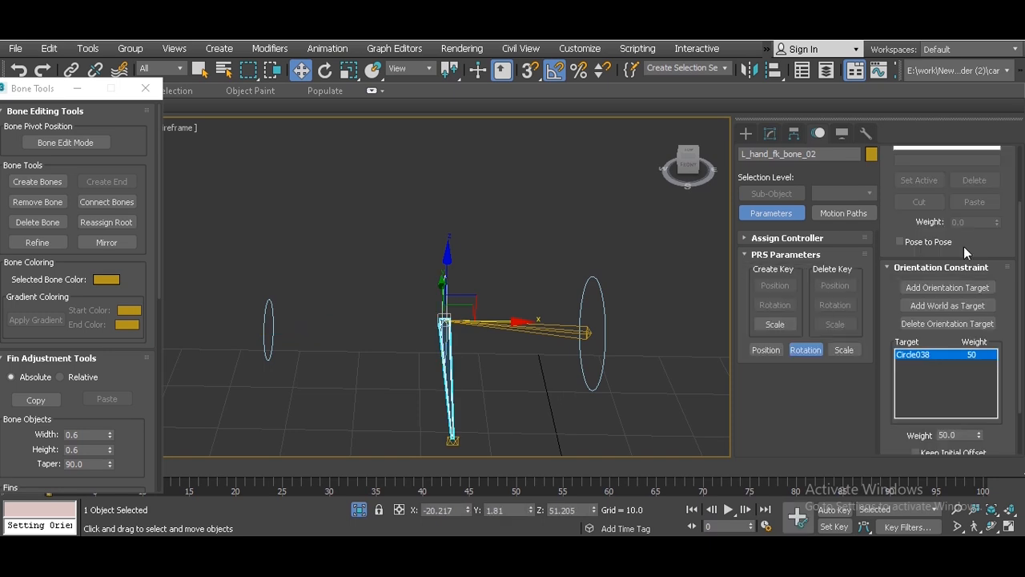
drag(1021, 247, 1019, 365)
click(969, 389)
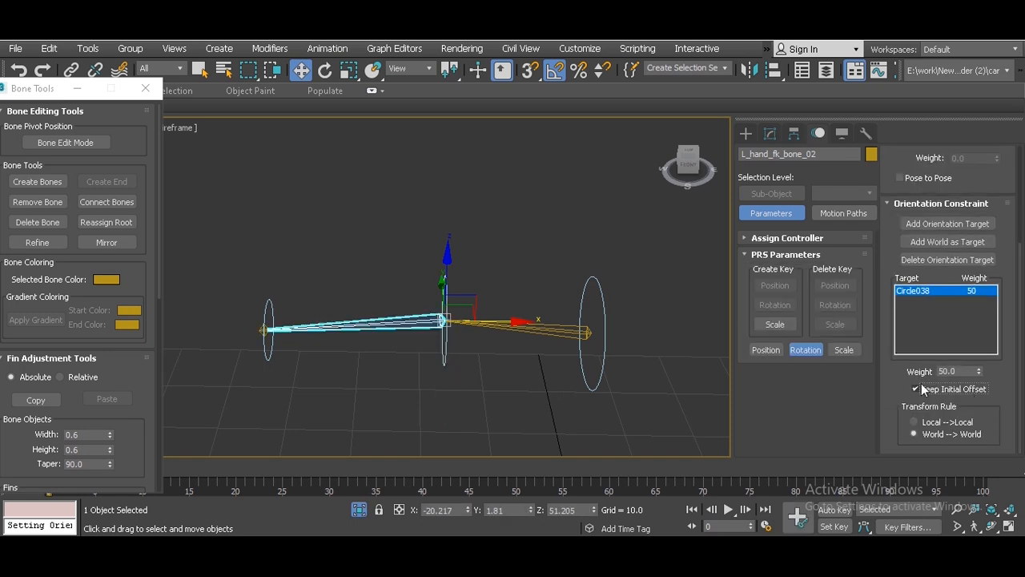
Add an Orientation Constraint from L_hand_fk_bone_03 to the small circle at the chain's end and enable Keep Initial Offset.
click(262, 328)
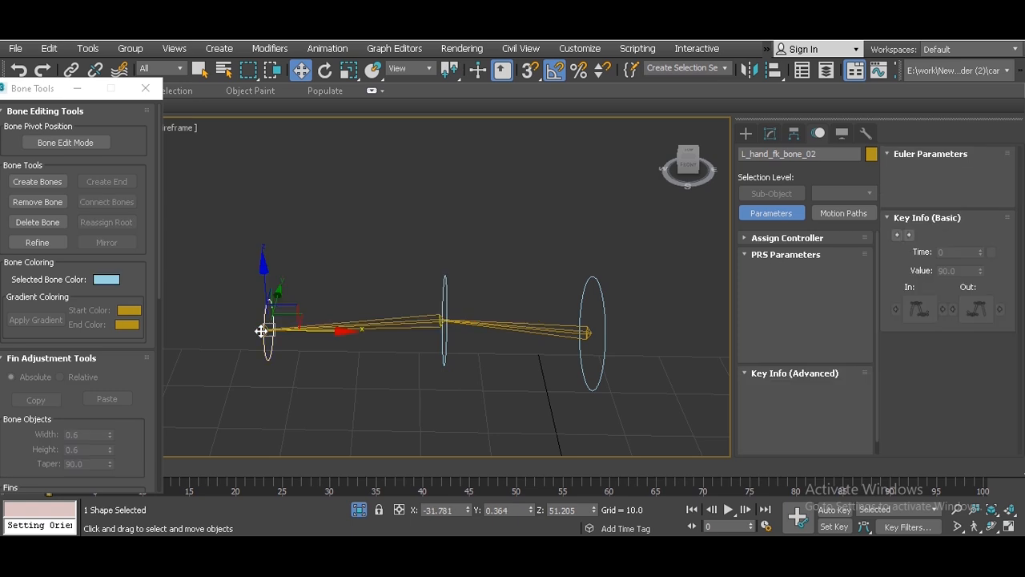
middle_drag(262, 325, 393, 443)
scroll(262, 304, up, 6)
click(303, 235)
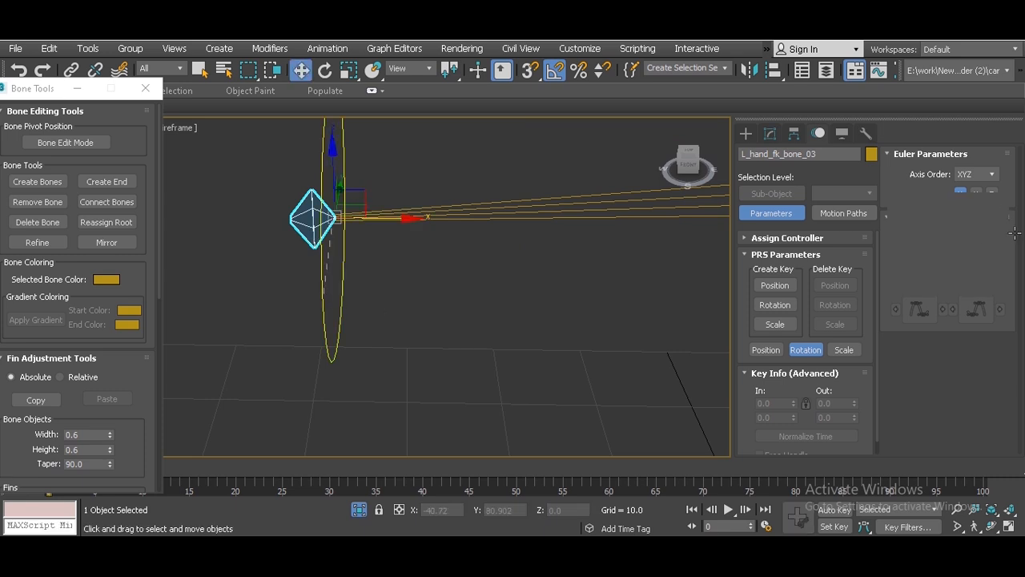
scroll(1020, 235, down, 3)
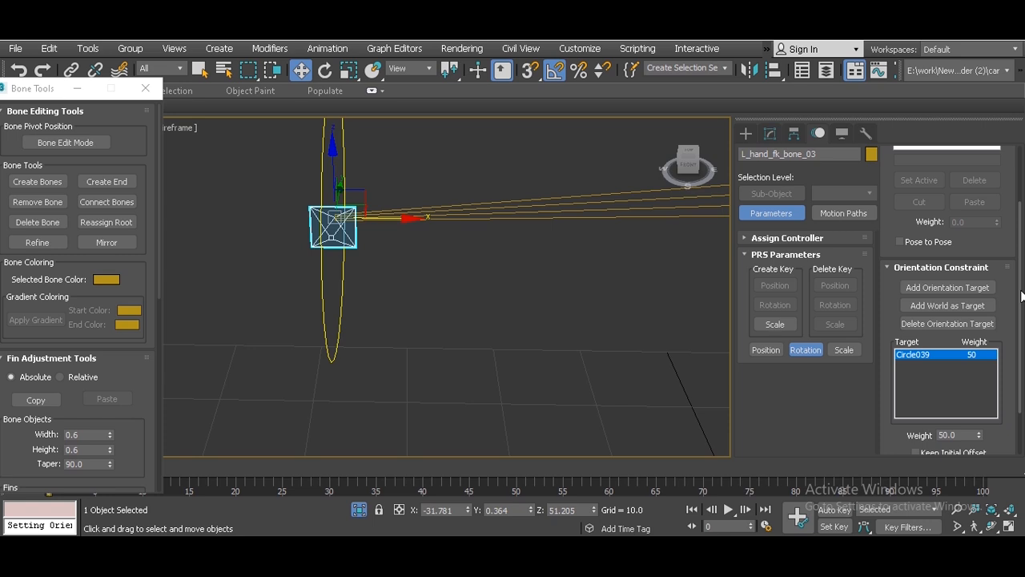
scroll(1023, 297, down, 2)
click(941, 389)
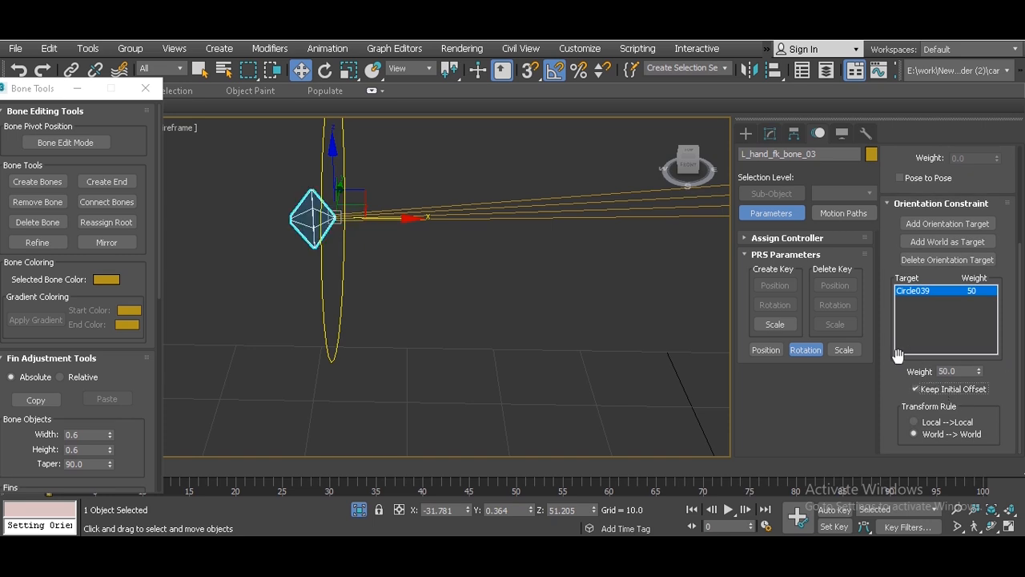
Test the FK constraints by rotating the large, middle and small circles in turn and restoring each pose.
alt+middle_drag(437, 300, 418, 334)
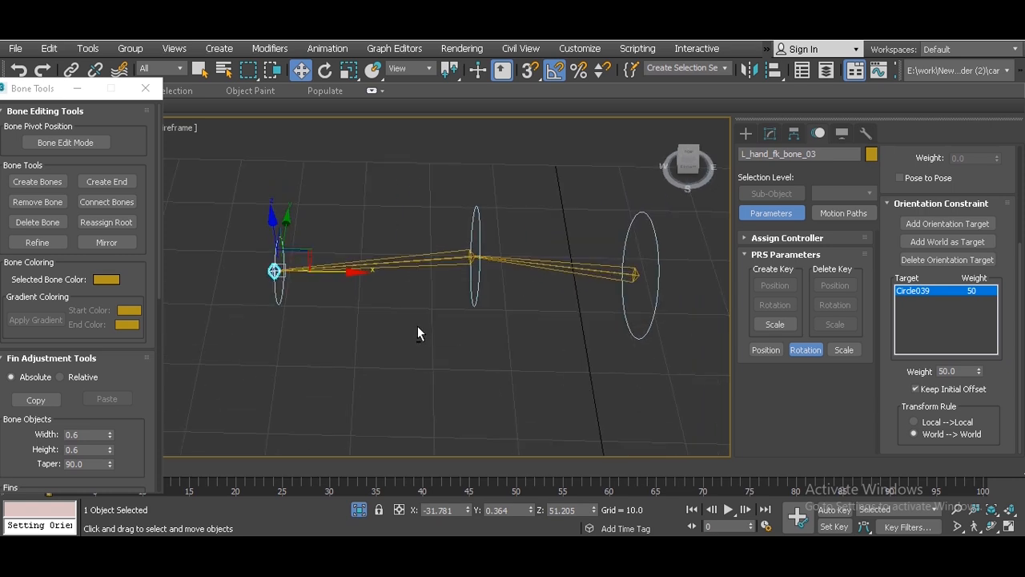
mouse_move(323, 341)
alt+middle_down()
mouse_move(345, 328)
mouse_move(334, 313)
mouse_move(289, 333)
mouse_move(323, 334)
mouse_move(307, 339)
mouse_move(320, 344)
alt+middle_up()
click(624, 351)
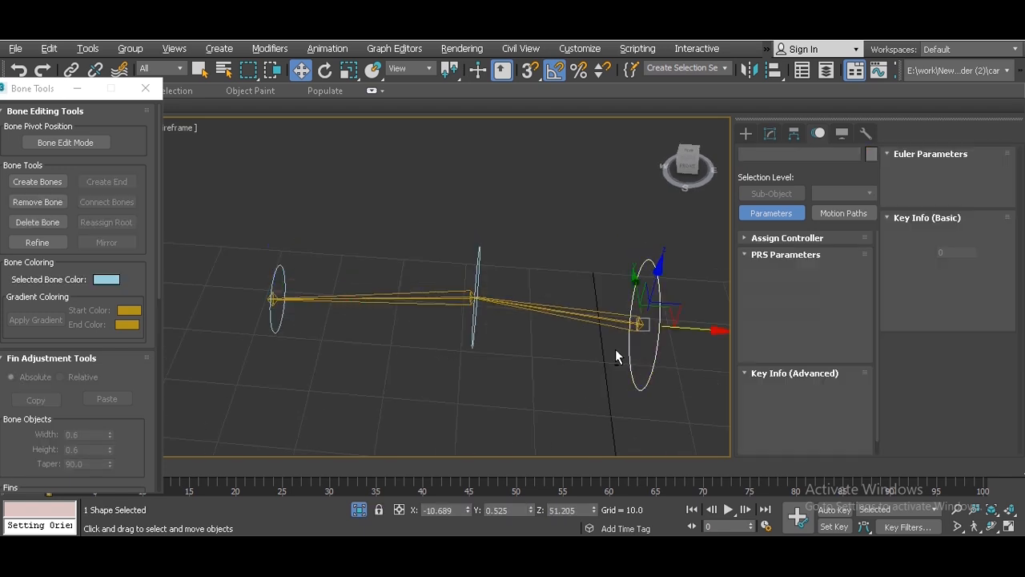
alt+middle_drag(614, 334, 528, 324)
key(e)
mouse_move(582, 268)
mouse_down()
mouse_move(556, 272)
mouse_move(591, 286)
mouse_move(599, 271)
mouse_up()
click(429, 278)
drag(458, 236, 449, 270)
click(242, 275)
drag(274, 264, 306, 291)
alt+middle_drag(314, 311, 412, 355)
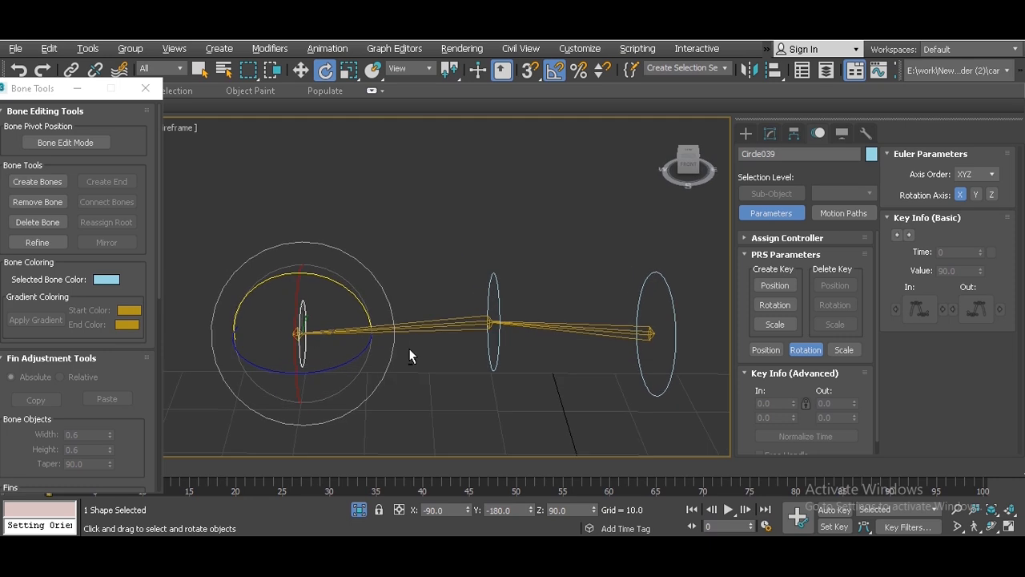
Link the small circle to the middle circle and the middle circle to the large circle as parents.
click(421, 408)
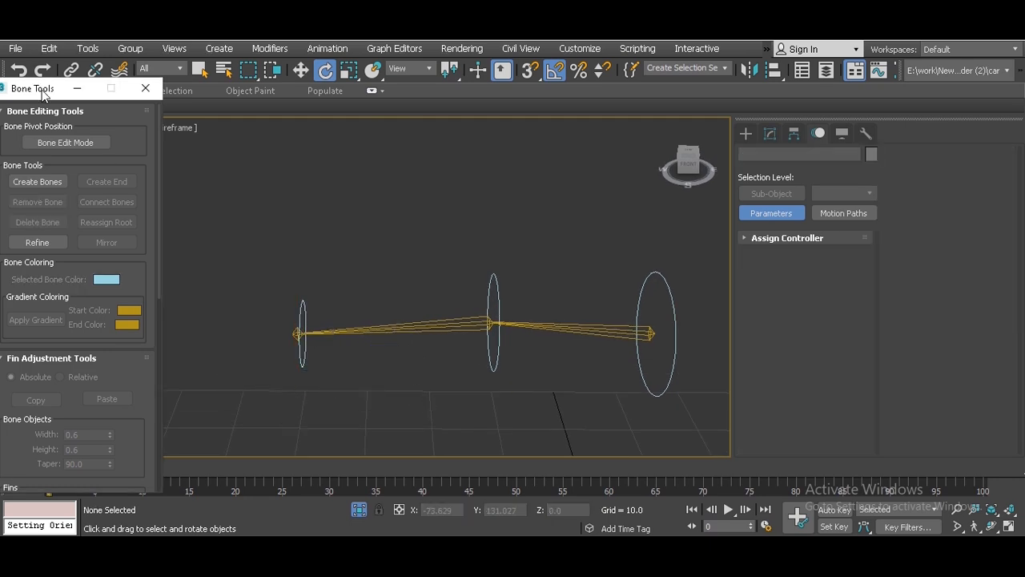
drag(44, 90, 25, 122)
click(71, 69)
drag(297, 320, 620, 245)
mouse_move(656, 289)
mouse_down()
mouse_move(678, 299)
mouse_move(656, 305)
mouse_up()
Test the linked FK hierarchy by rotating the large, middle and small circles and reverting each rotation.
middle_drag(562, 315, 487, 281)
key(e)
click(591, 285)
drag(558, 243, 506, 247)
key(ctrl+z)
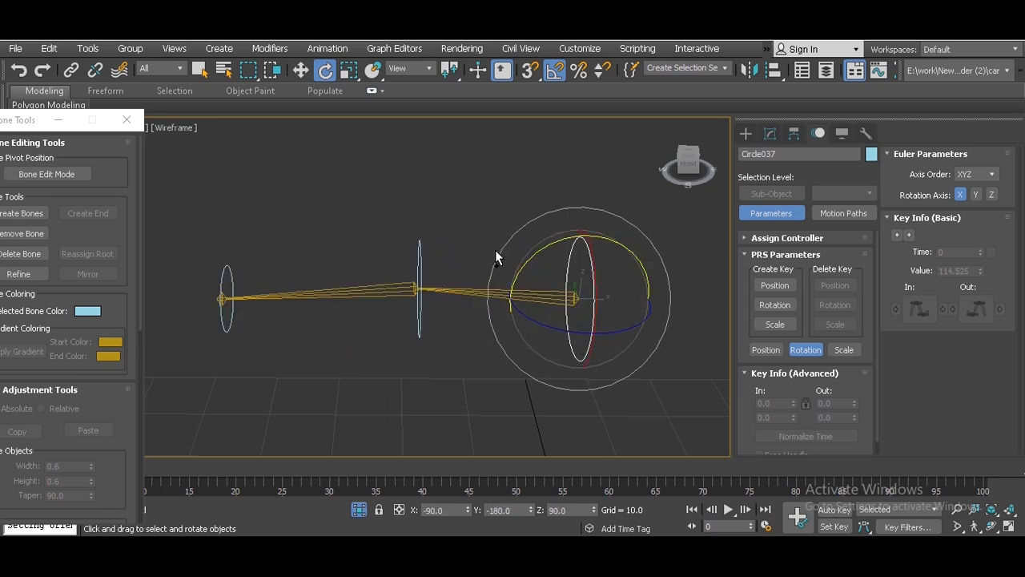
click(412, 258)
drag(446, 225, 424, 217)
right_click(424, 218)
click(230, 266)
mouse_move(259, 264)
mouse_down()
mouse_move(228, 293)
mouse_move(259, 264)
mouse_up()
right_click(259, 263)
Repeat the rotation test on the large, small and middle circles, returning each to its original orientation.
alt+middle_drag(275, 290, 445, 323)
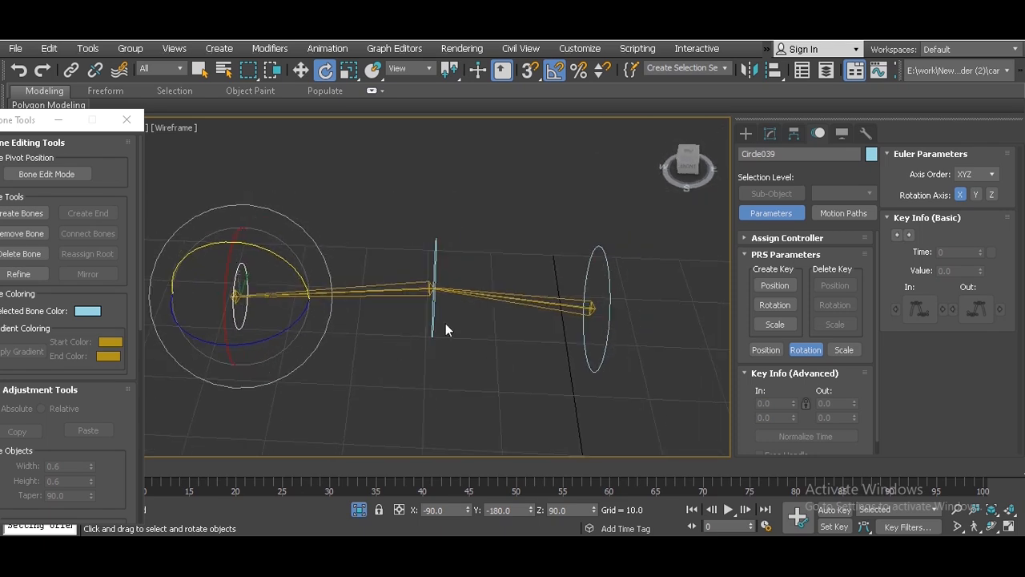
drag(511, 256, 530, 348)
click(595, 389)
drag(596, 390, 644, 351)
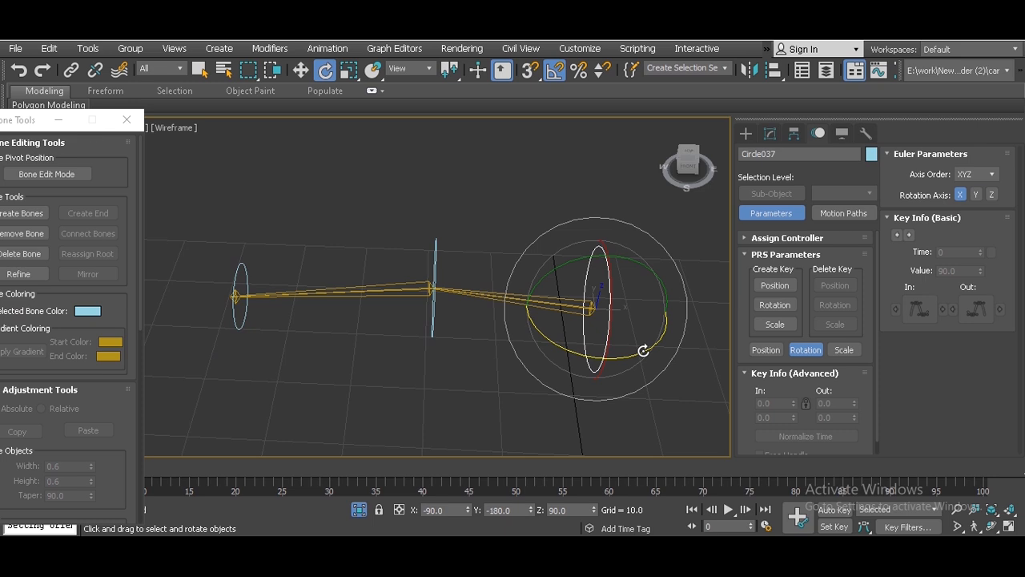
drag(255, 265, 256, 266)
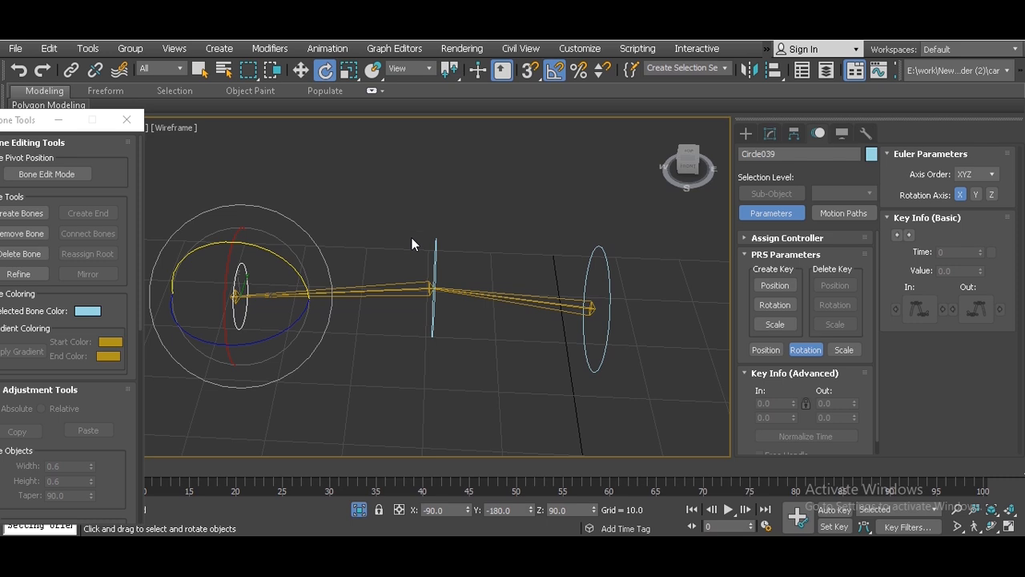
drag(448, 253, 468, 256)
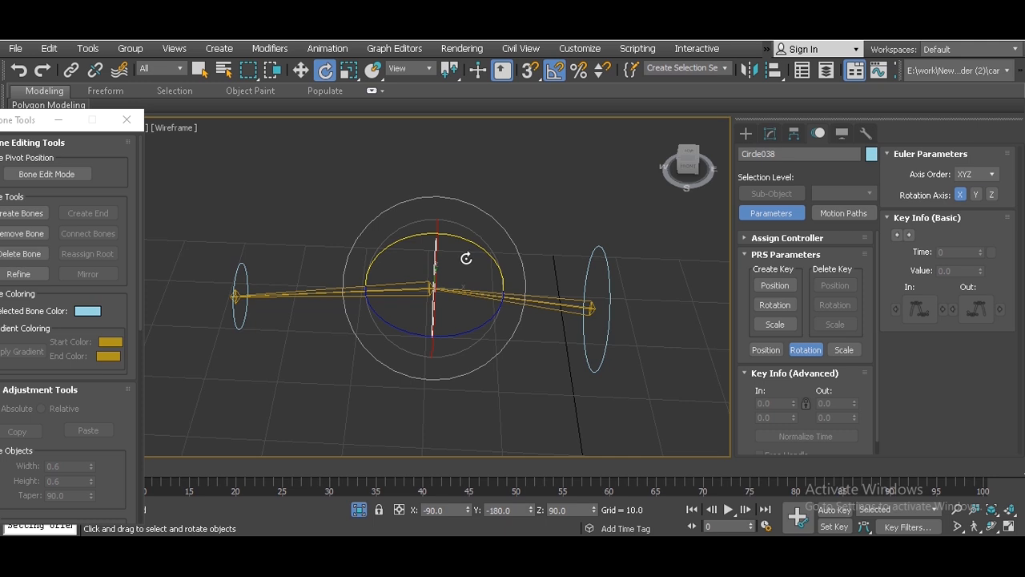
alt+middle_drag(439, 253, 406, 294)
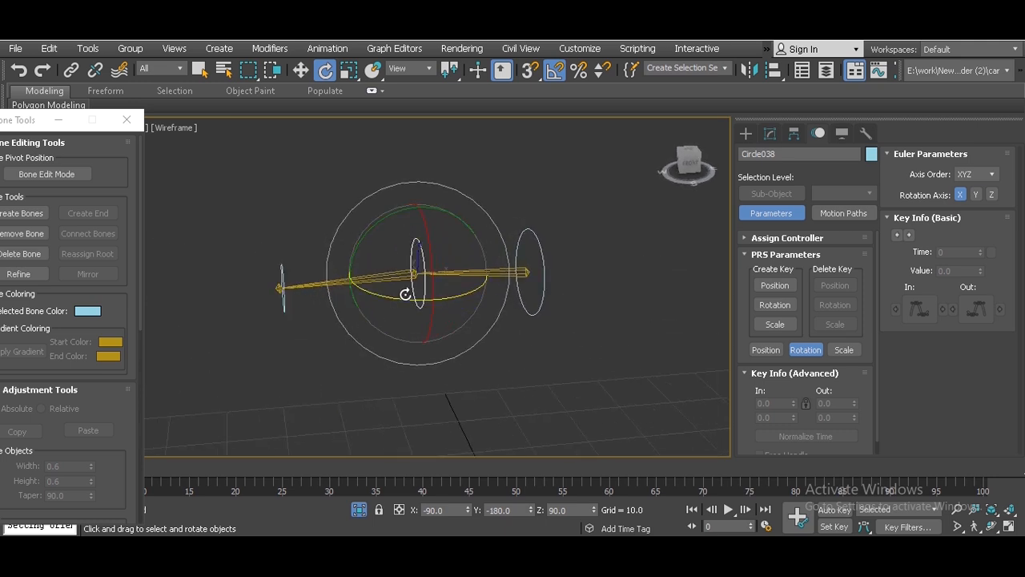
Exit isolation, select the whole three-bone L_hand_ik chain inside the arm, and isolate it.
click(358, 510)
click(465, 322)
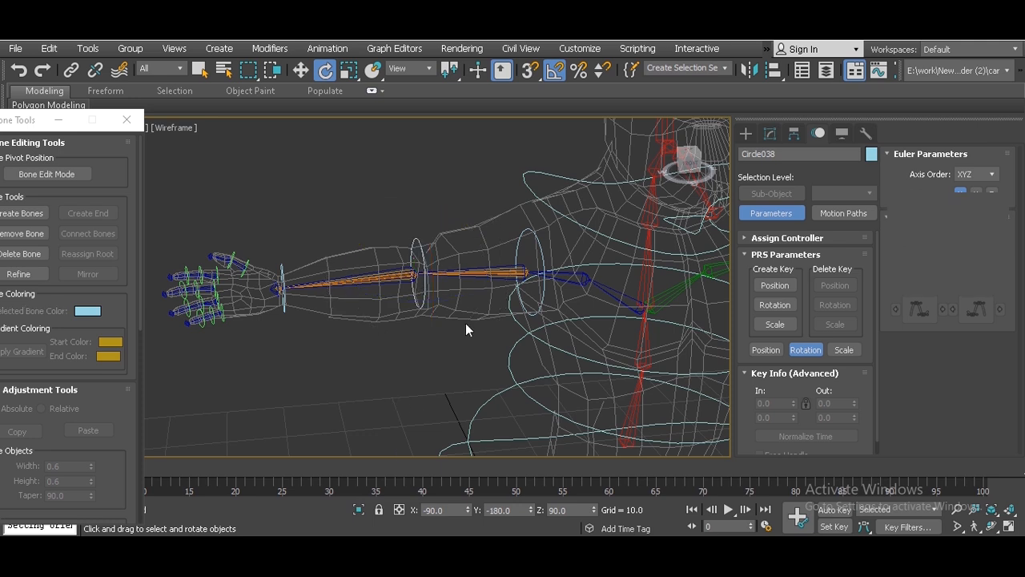
scroll(499, 291, up, 10)
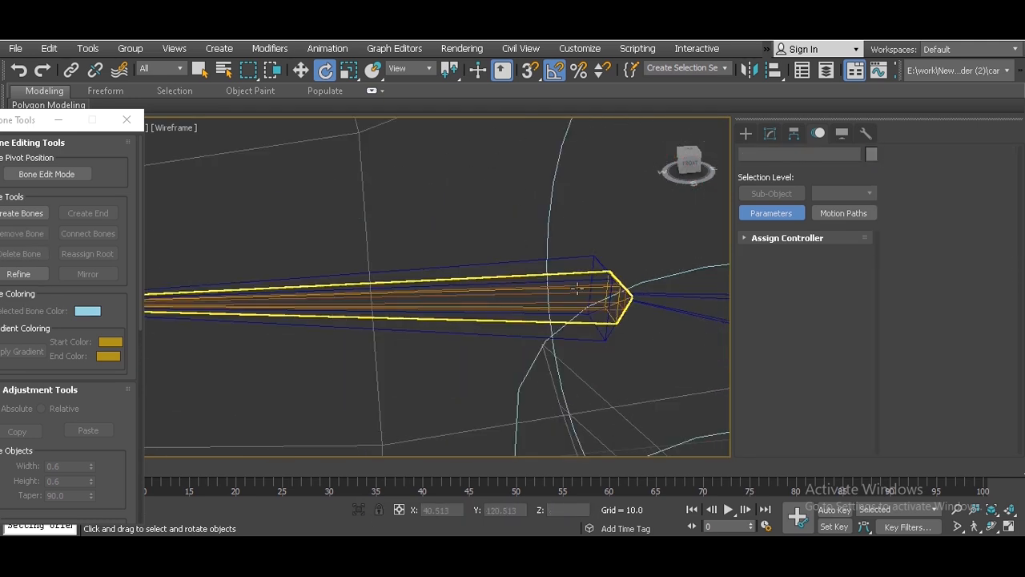
click(582, 298)
double_click(580, 299)
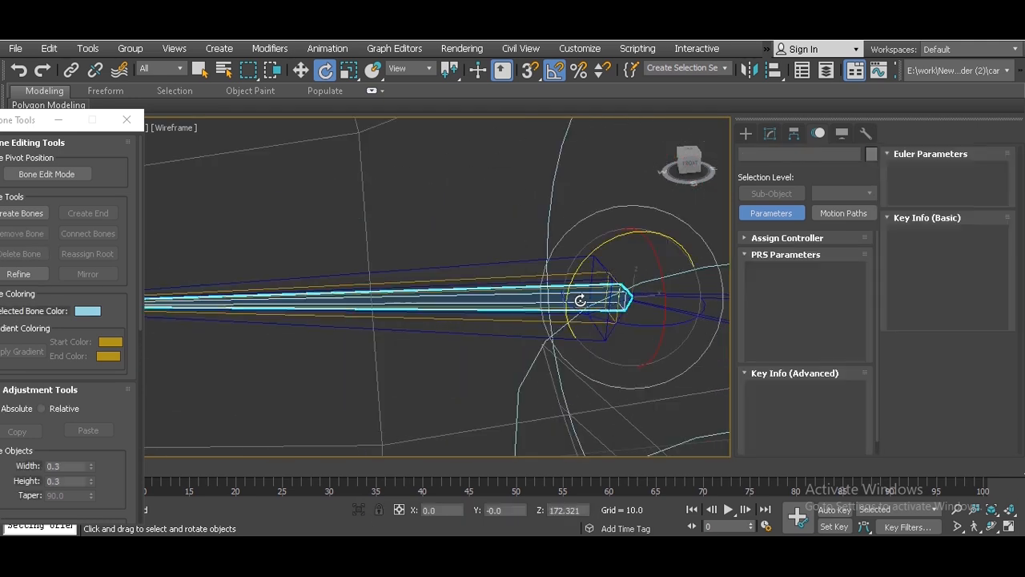
scroll(580, 299, up, 5)
scroll(475, 189, down, 2)
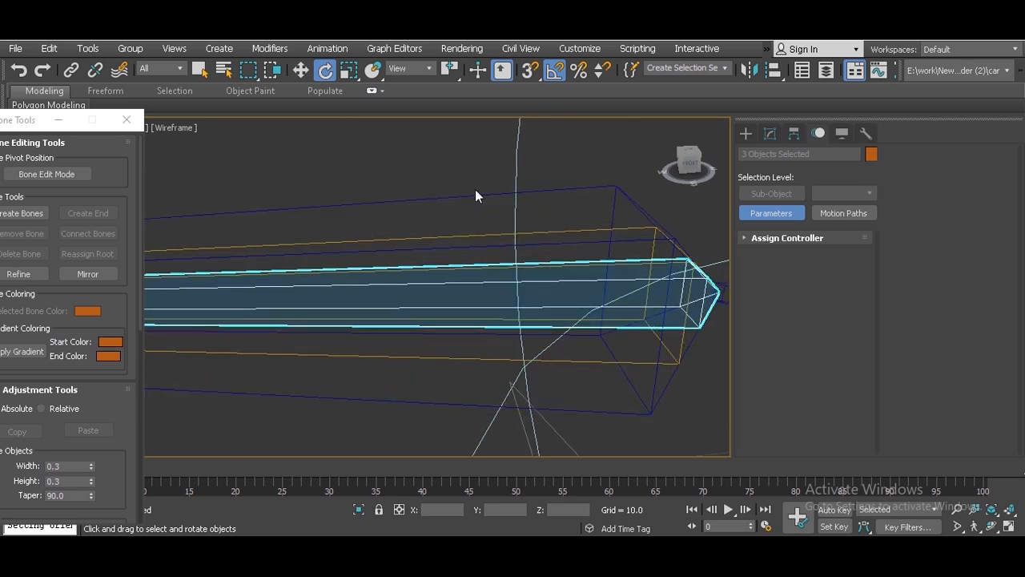
scroll(428, 165, down, 3)
scroll(393, 357, down, 4)
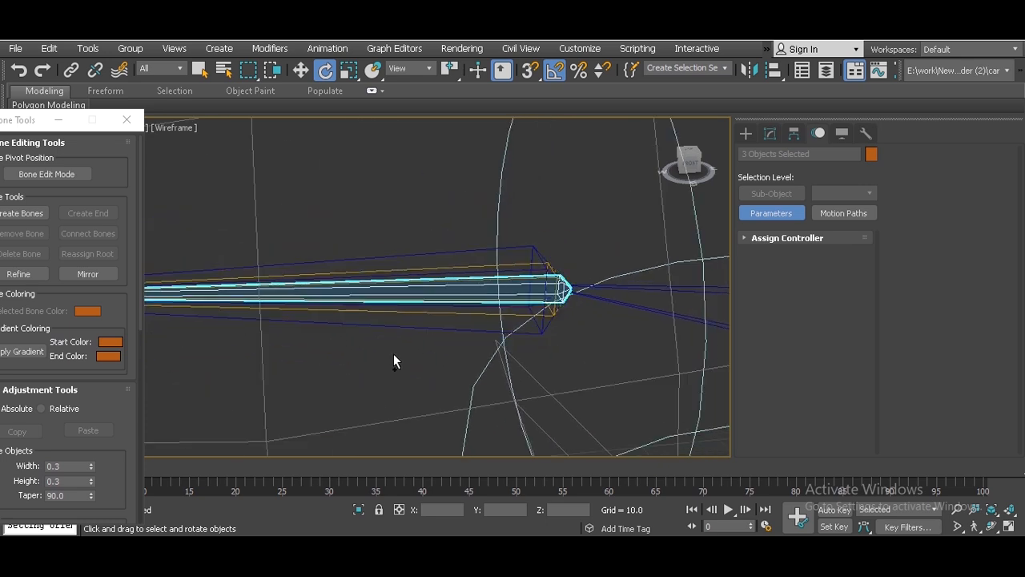
click(359, 511)
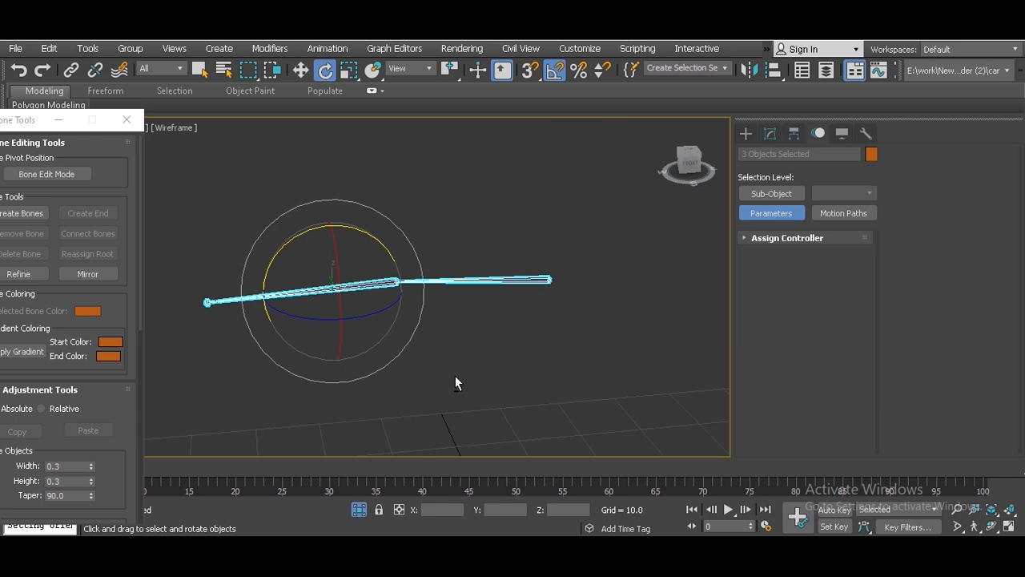
Apply an HI Solver from L_hand_ik_bone_03 to L_hand_ik_bone_01, working in the Top view.
click(458, 355)
drag(476, 247, 489, 343)
alt+middle_drag(489, 343, 462, 349)
key(t)
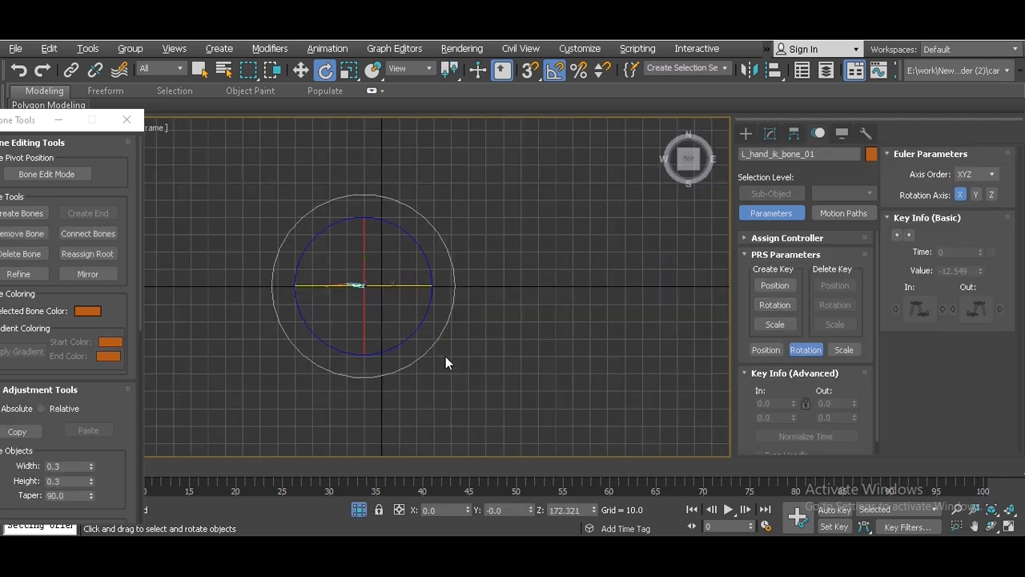
scroll(327, 316, up, 2)
scroll(322, 297, up, 4)
middle_drag(366, 189, 396, 287)
scroll(396, 286, up, 4)
middle_drag(397, 224, 355, 268)
scroll(390, 282, up, 2)
click(247, 343)
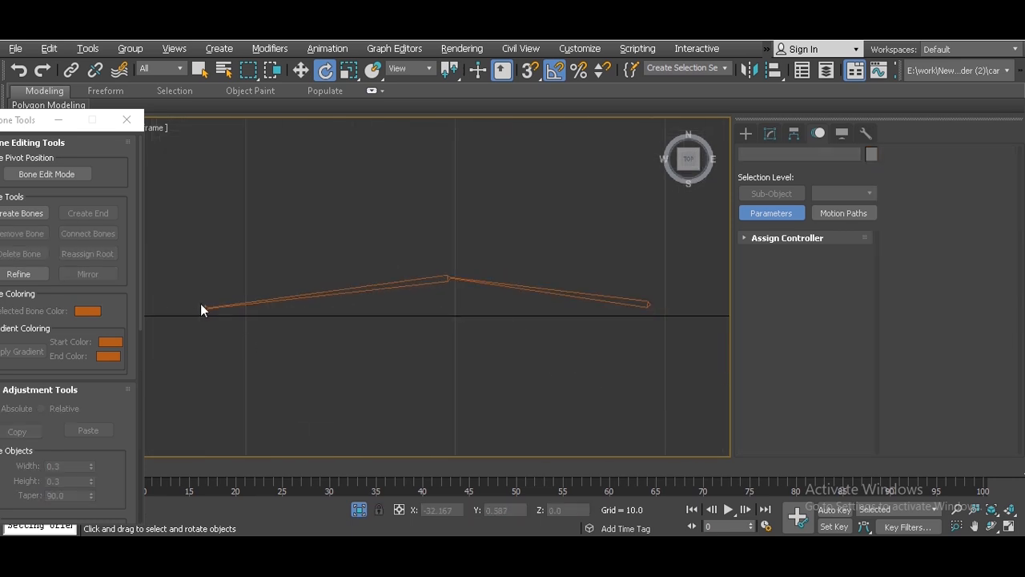
click(341, 50)
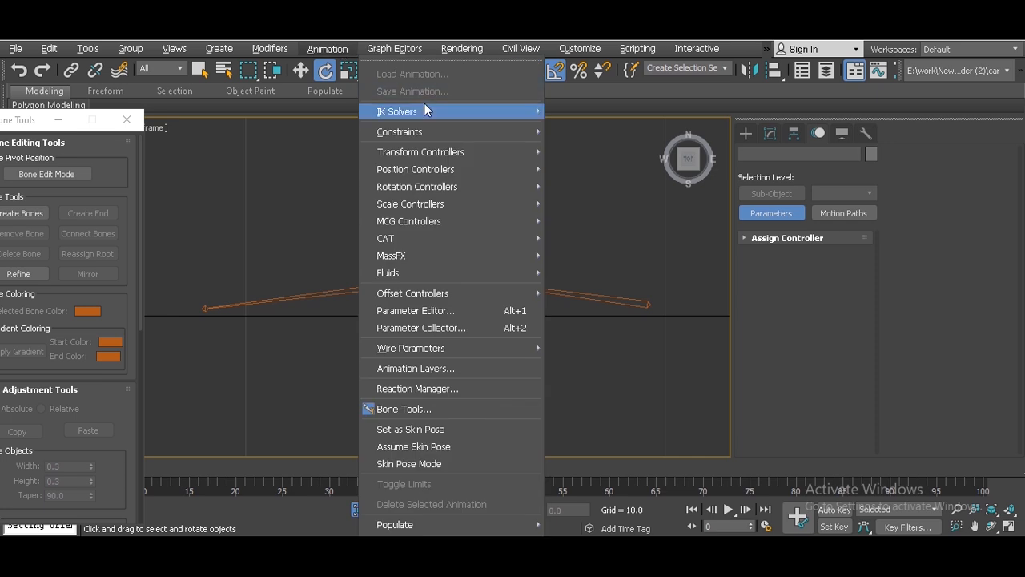
click(288, 259)
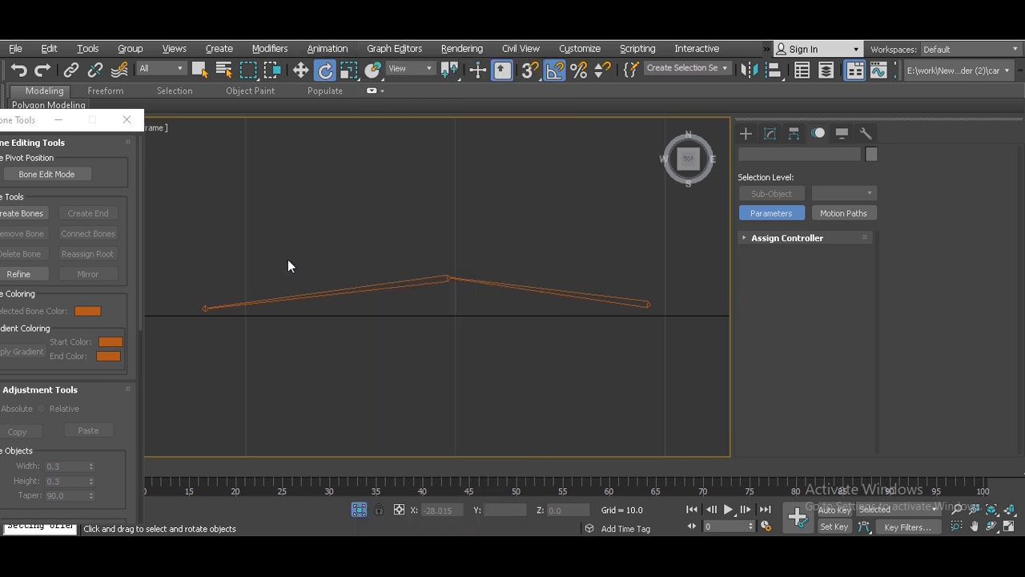
click(204, 308)
click(327, 48)
mouse_move(436, 138)
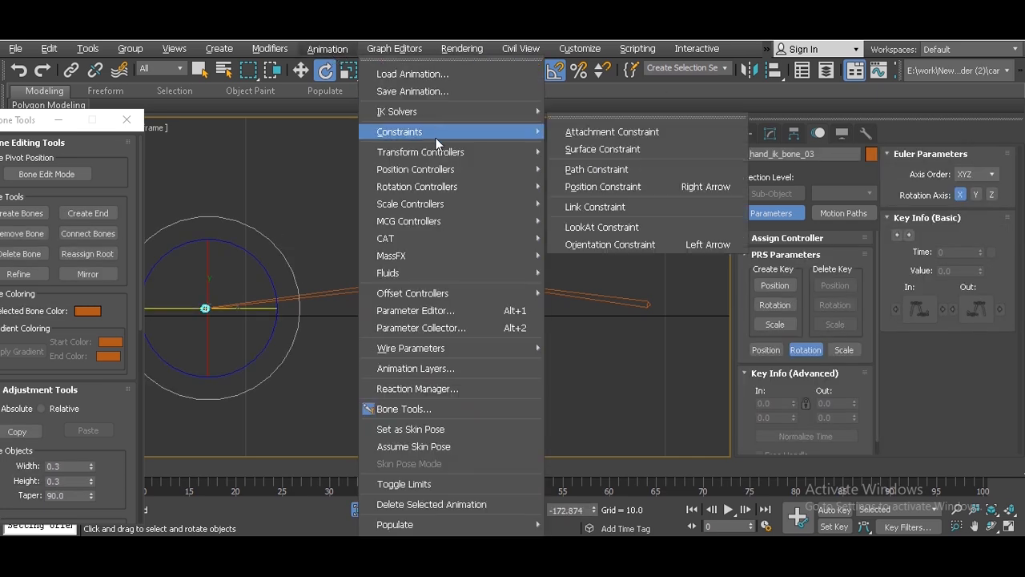
mouse_move(428, 111)
click(586, 107)
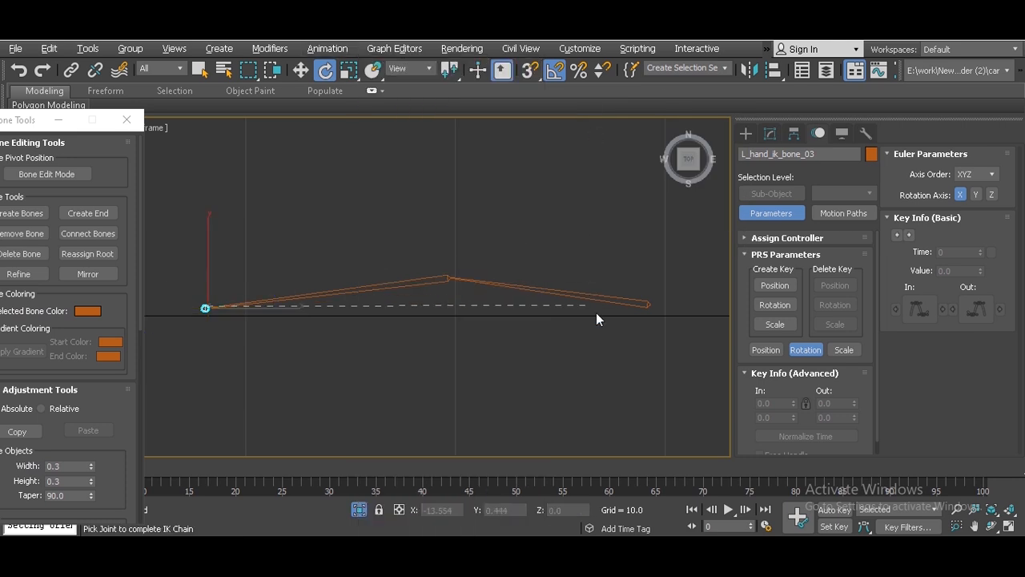
click(609, 295)
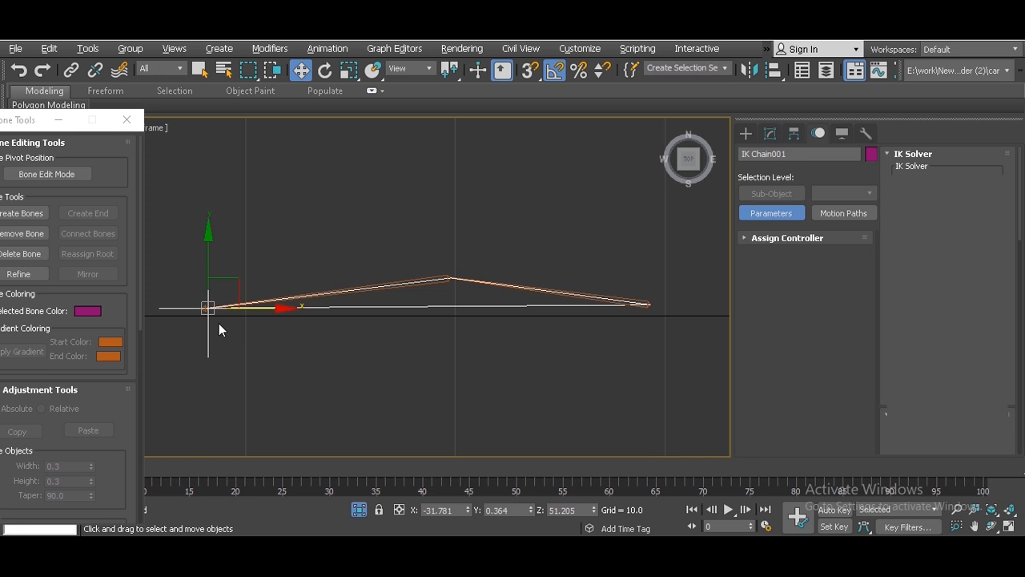
Test the IK chain by moving its handle at the wrist and restoring the handle's position.
click(224, 341)
click(266, 308)
drag(267, 306, 351, 305)
Draw a Rectangle spline around the IK handle in the Left view as the hand controller.
key(l)
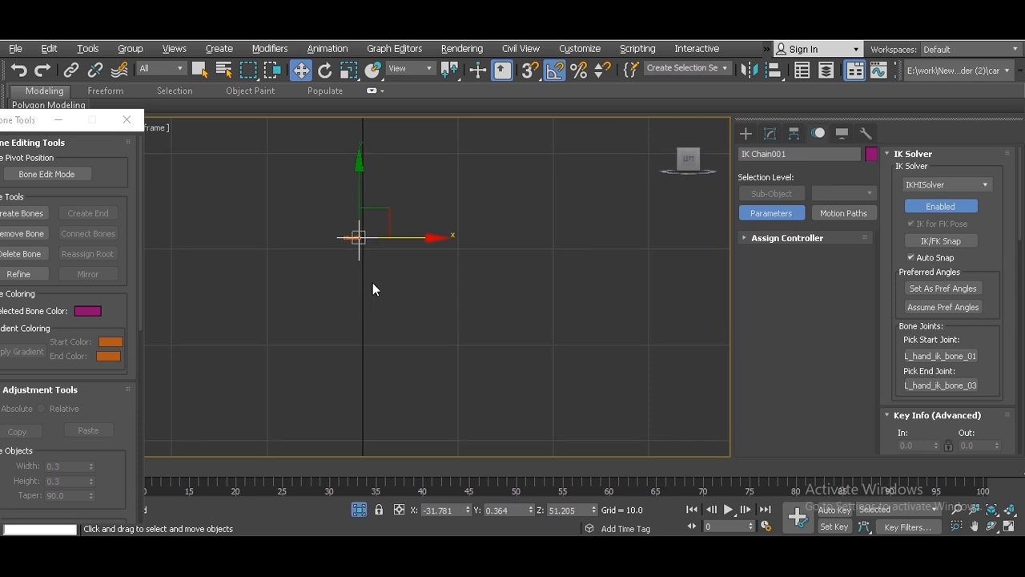
scroll(358, 262, up, 3)
middle_drag(357, 200, 381, 250)
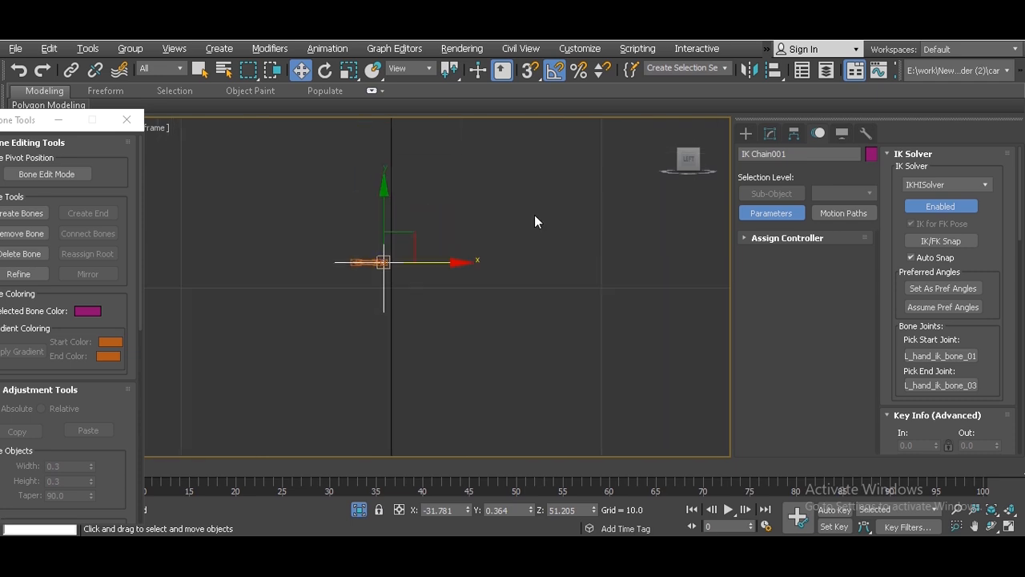
click(746, 133)
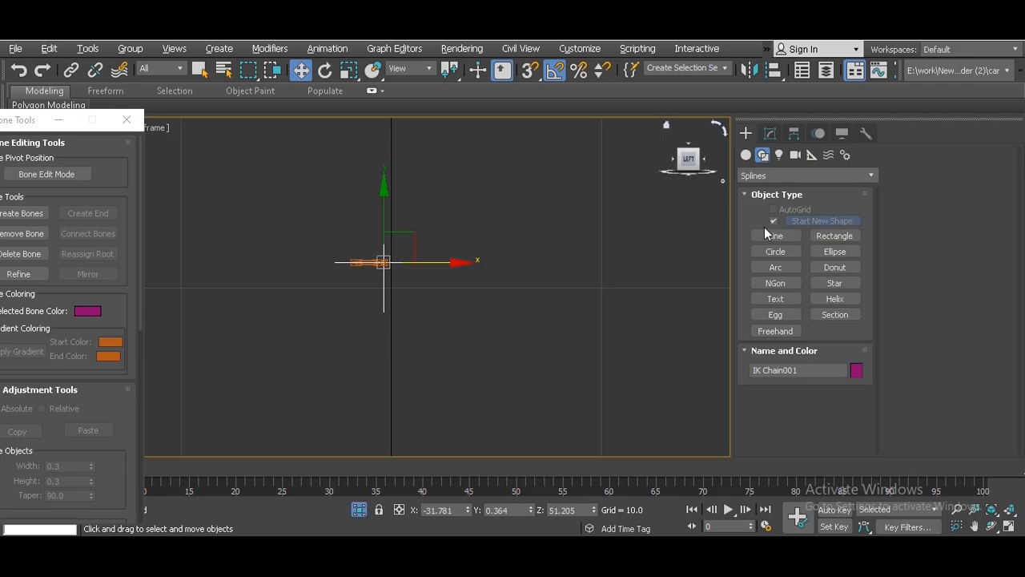
click(837, 237)
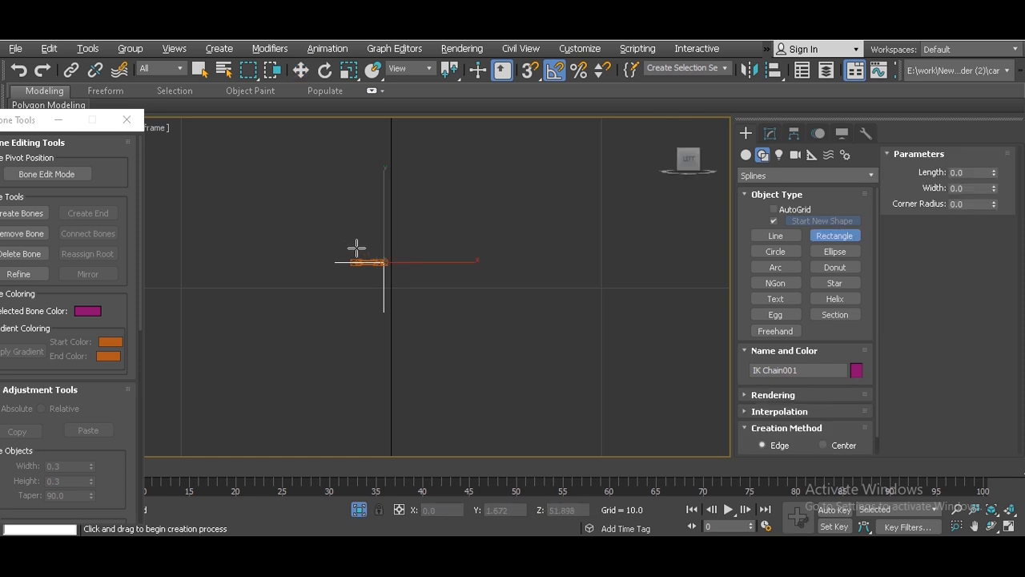
drag(347, 241, 416, 291)
key(w)
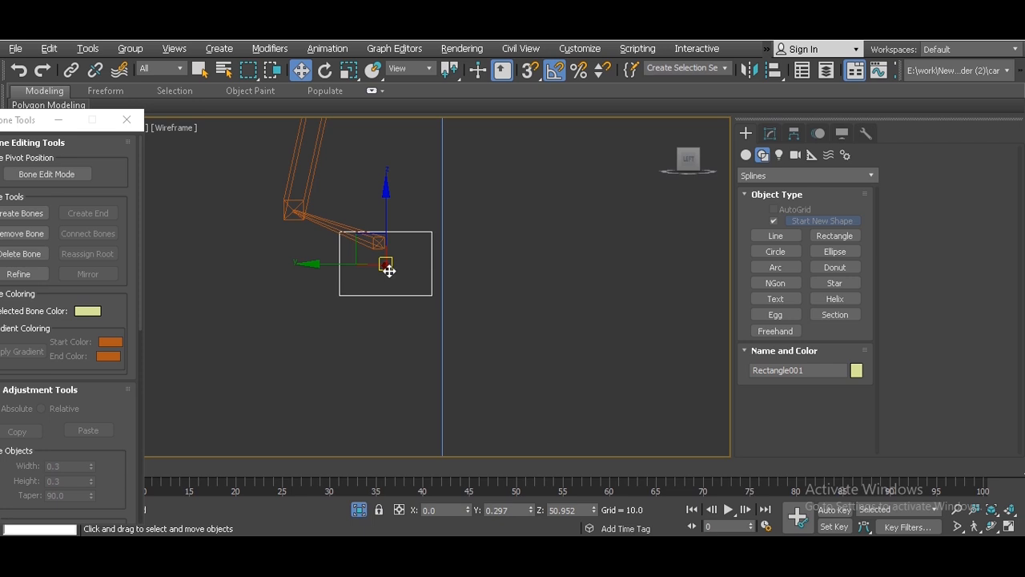
Align the rectangle to the end bone of the IK chain at the wrist.
alt+middle_drag(361, 265, 450, 288)
key(alt+a)
scroll(398, 299, up, 5)
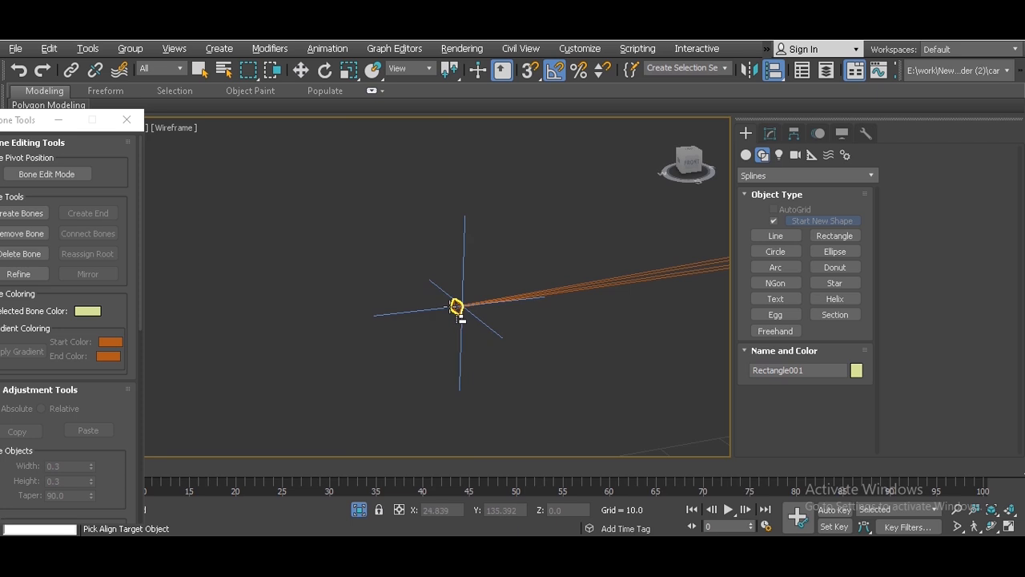
click(458, 309)
click(517, 410)
Link the IK Chain001 handle to the rectangle as its parent.
alt+middle_drag(457, 369, 372, 338)
click(408, 307)
click(71, 72)
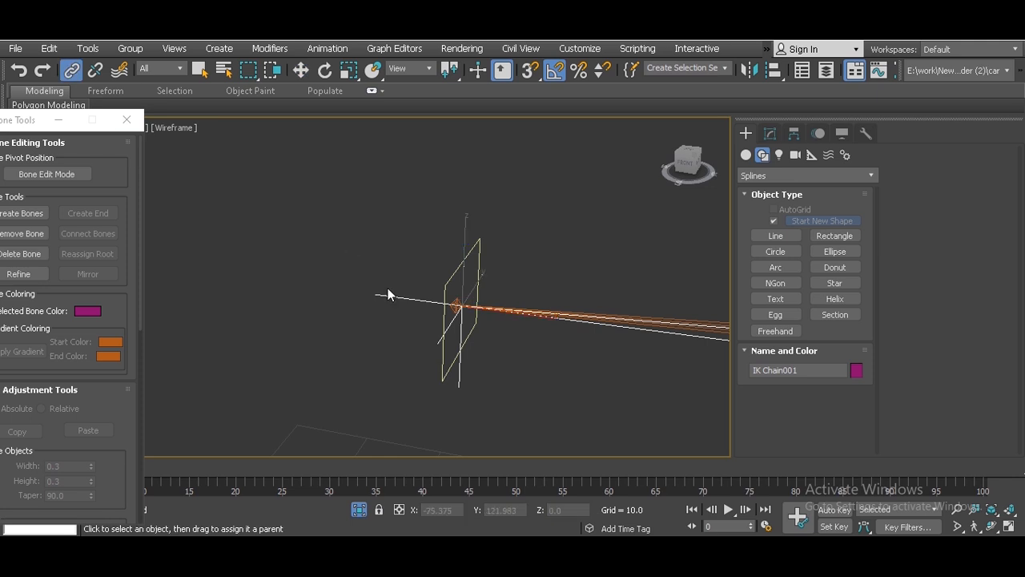
drag(457, 281, 480, 343)
key(w)
Move the rectangle along X to about -23.8 to test bending the IK arm.
click(498, 361)
click(449, 370)
middle_drag(483, 356, 433, 339)
scroll(432, 342, down, 2)
scroll(431, 345, down, 2)
drag(361, 312, 494, 338)
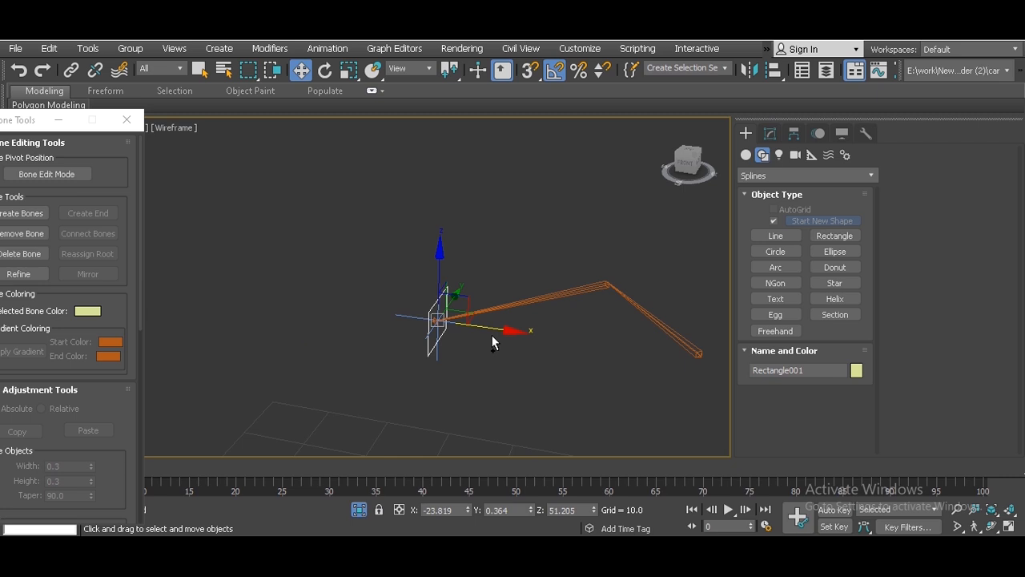
Undo the rectangle controller's last test move along X.
key(ctrl+z)
middle_drag(405, 337, 387, 336)
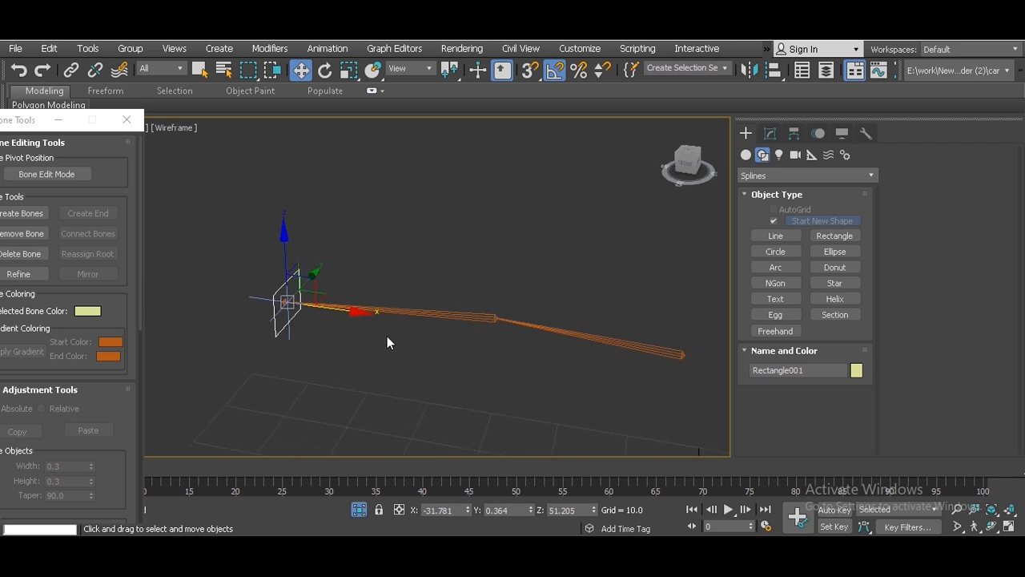
Draw a 6-point star spline at the elbow joint in the Front view, with radii of about 0.85 and 0.63.
key(f)
middle_drag(370, 210, 394, 272)
scroll(362, 241, up, 16)
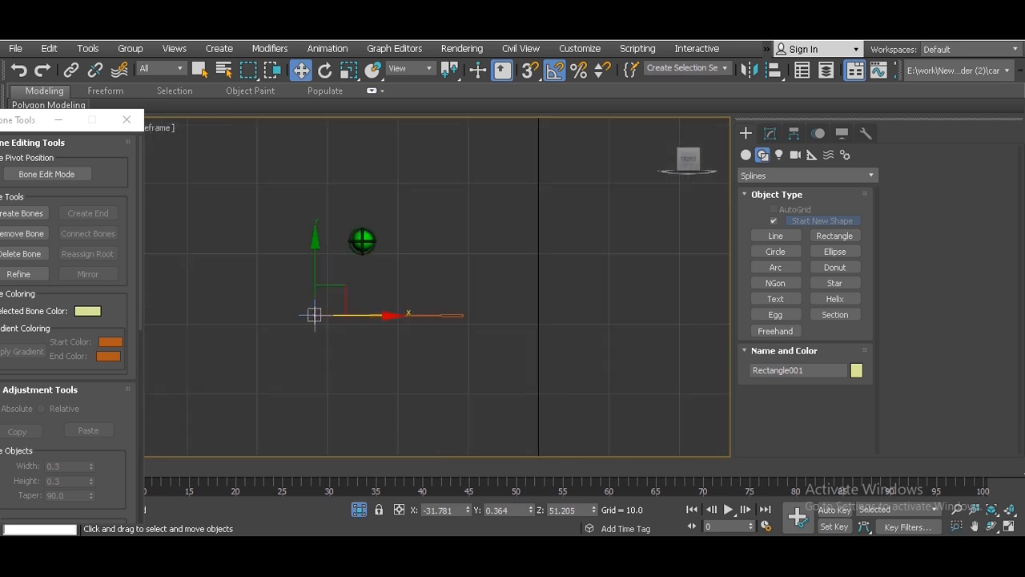
middle_drag(458, 328, 420, 233)
scroll(365, 309, up, 5)
middle_drag(393, 302, 466, 235)
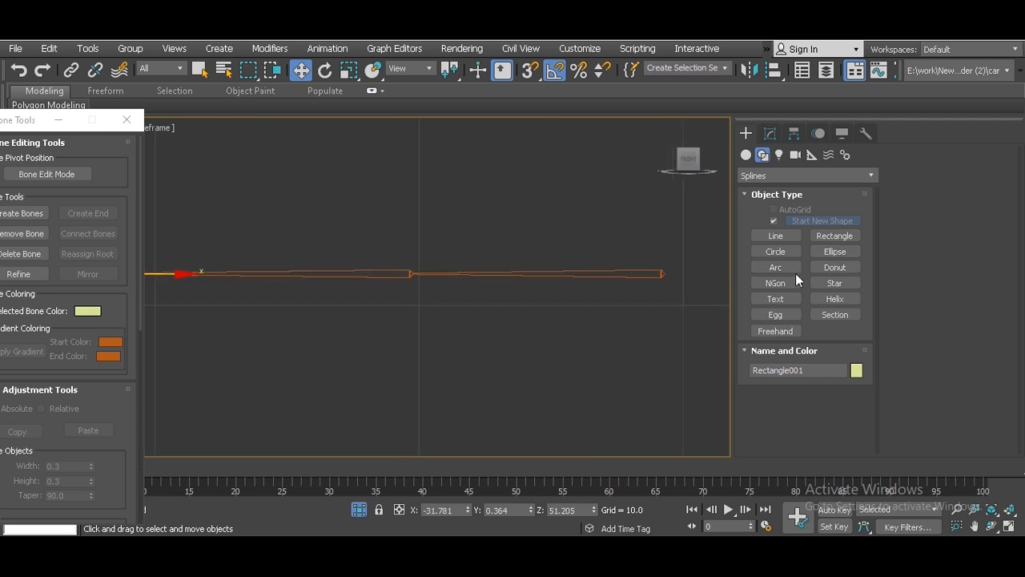
click(834, 282)
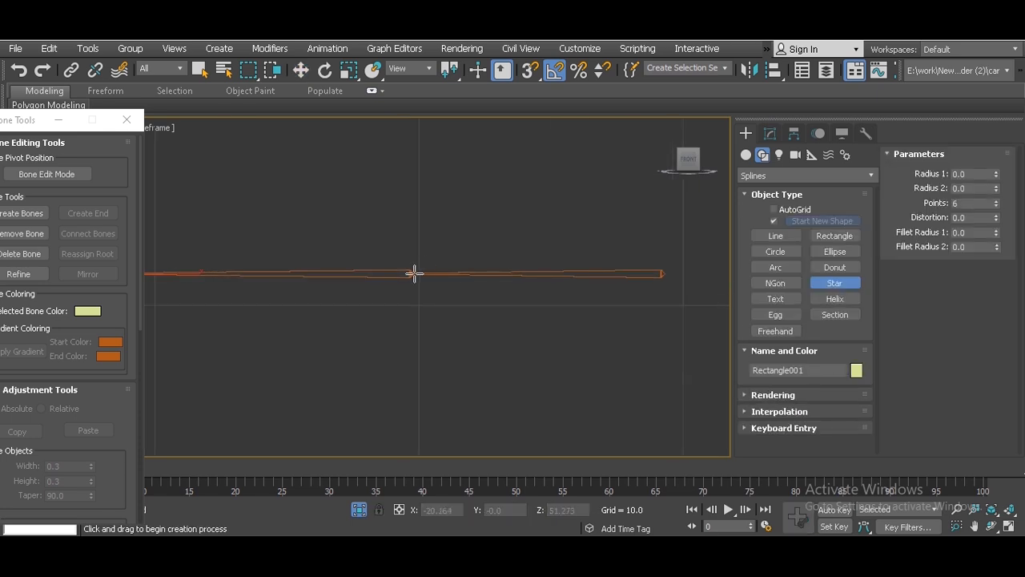
drag(413, 273, 422, 293)
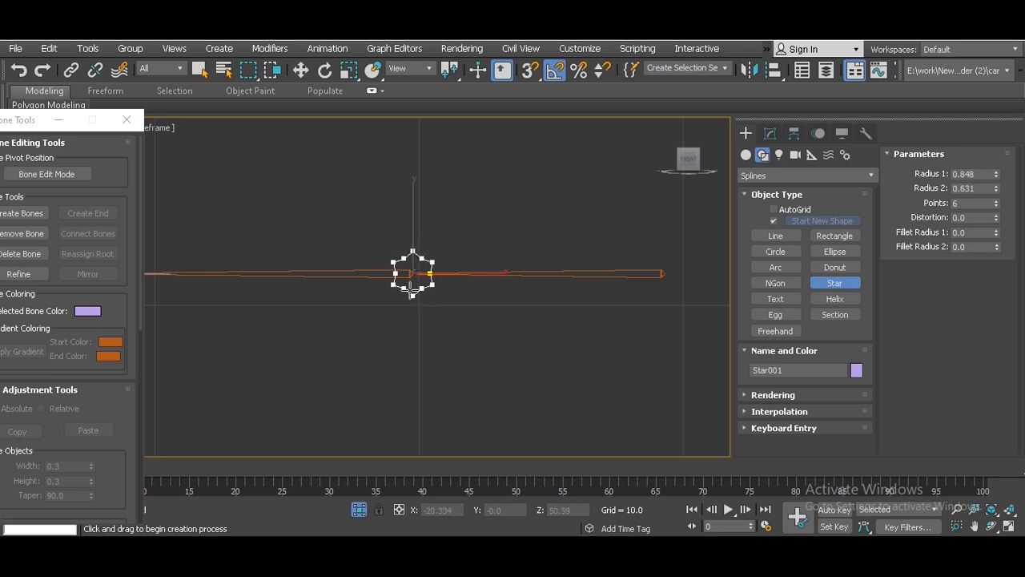
click(407, 286)
Move the star away from the elbow in the Left view, to about 5.07 on the world Y axis.
middle_drag(489, 295, 448, 298)
key(l)
key(w)
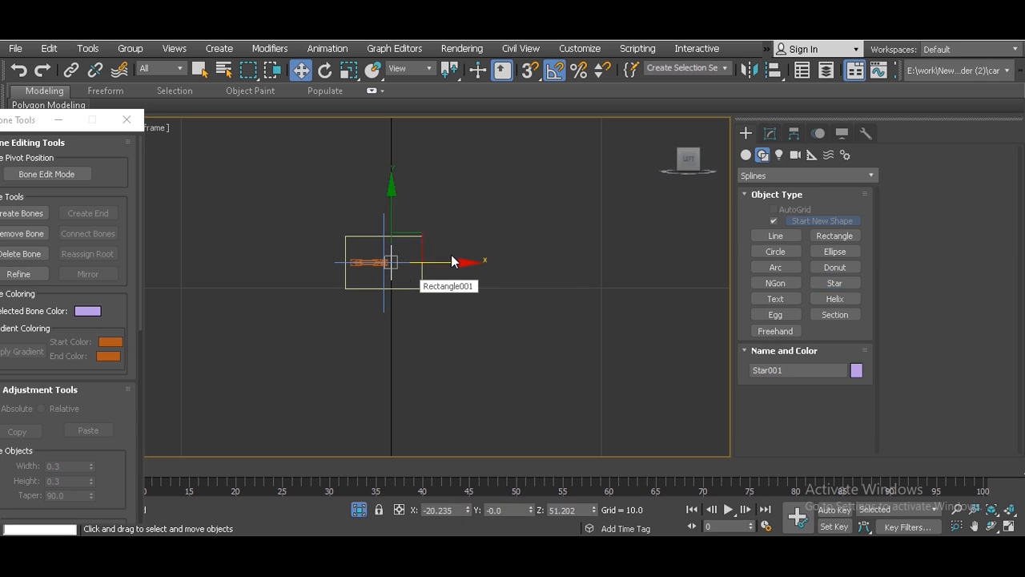
click(397, 255)
drag(397, 255, 360, 246)
middle_drag(374, 247, 429, 351)
Assign Star001 as the IK Solver Plane target of IK Chain001.
key(p)
scroll(176, 383, up, 2)
middle_drag(171, 370, 339, 361)
click(351, 373)
alt+middle_drag(380, 390, 473, 305)
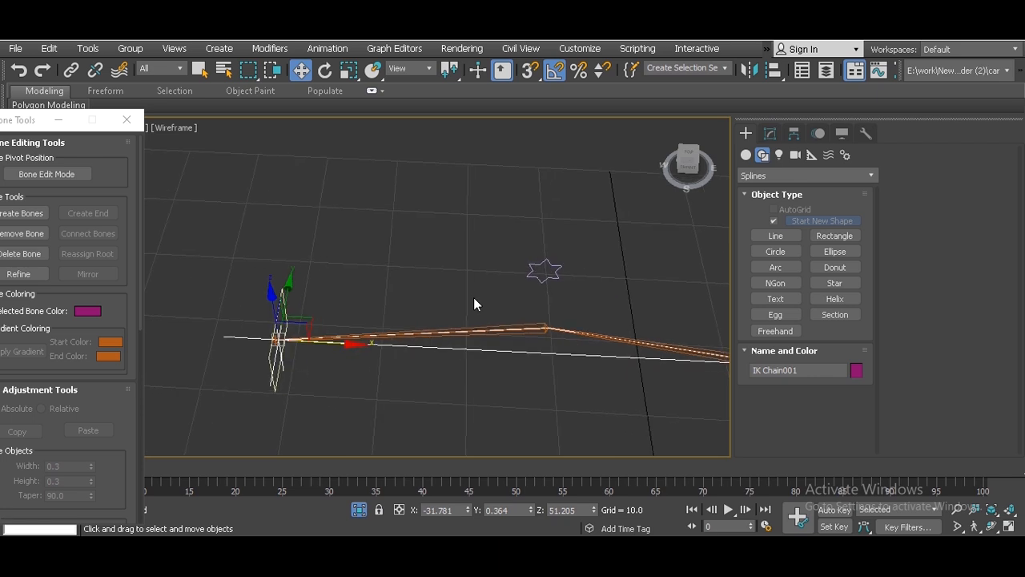
click(819, 135)
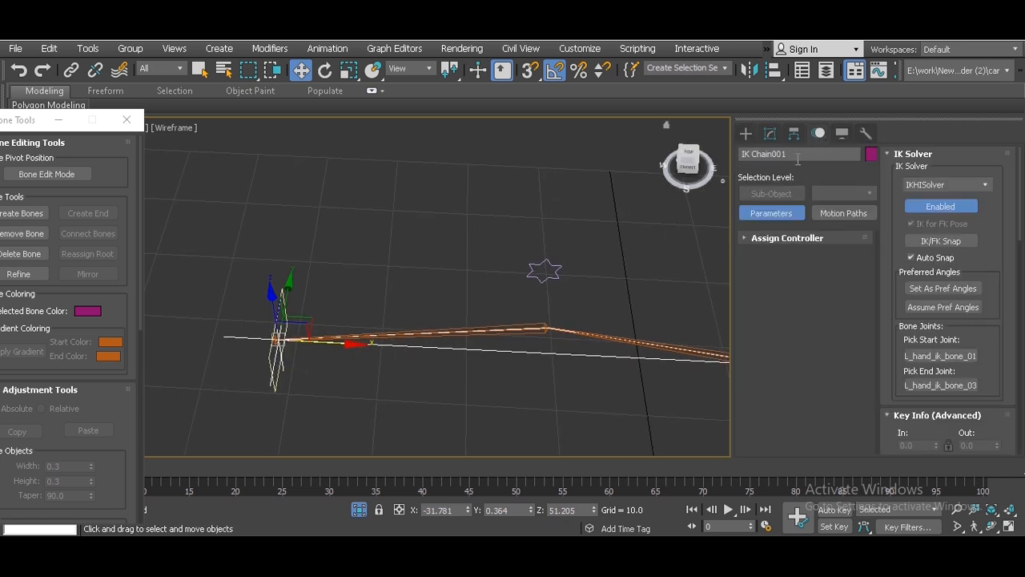
scroll(1016, 253, down, 5)
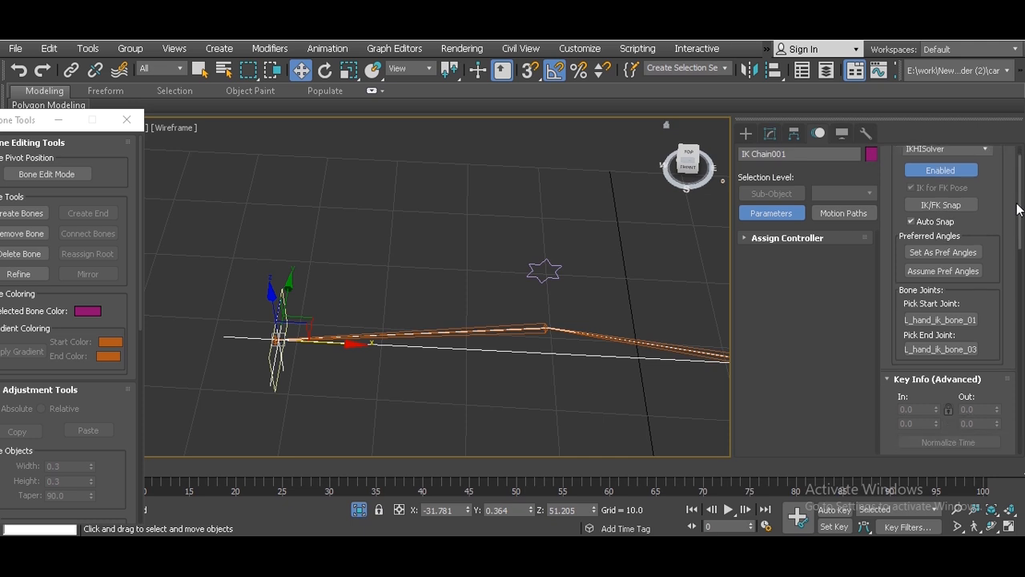
scroll(1016, 254, down, 3)
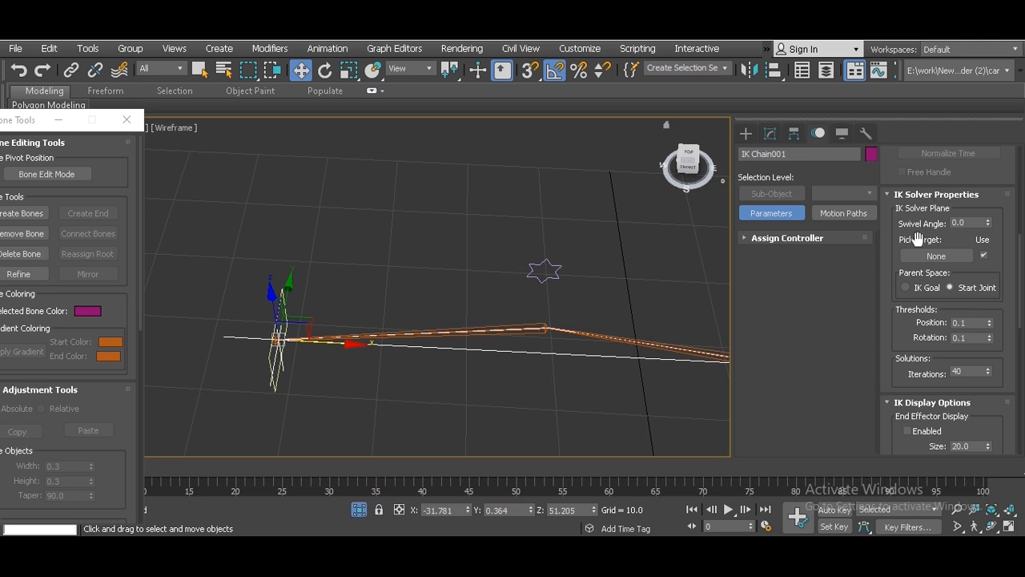
click(938, 254)
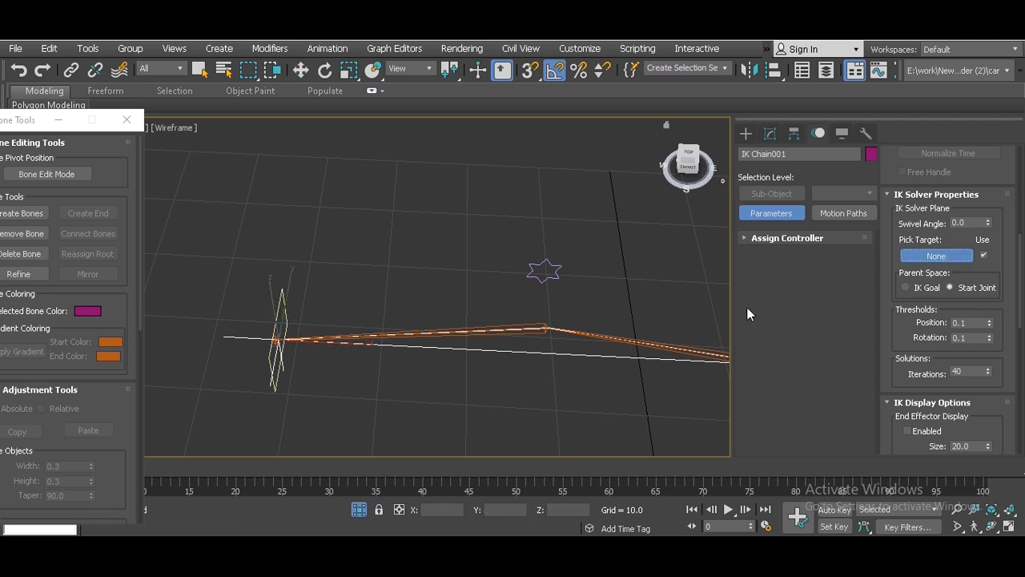
click(563, 274)
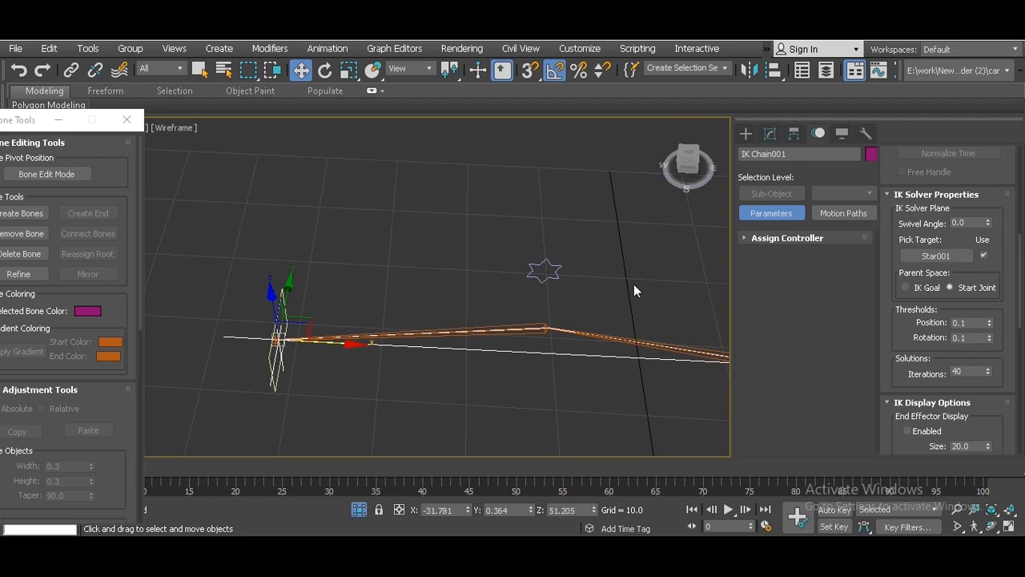
Move the star to test how it swivels the IK elbow, and undo the move.
click(530, 291)
click(542, 260)
middle_drag(558, 265, 619, 255)
drag(575, 235, 636, 164)
key(ctrl+z)
alt+middle_drag(579, 217, 486, 220)
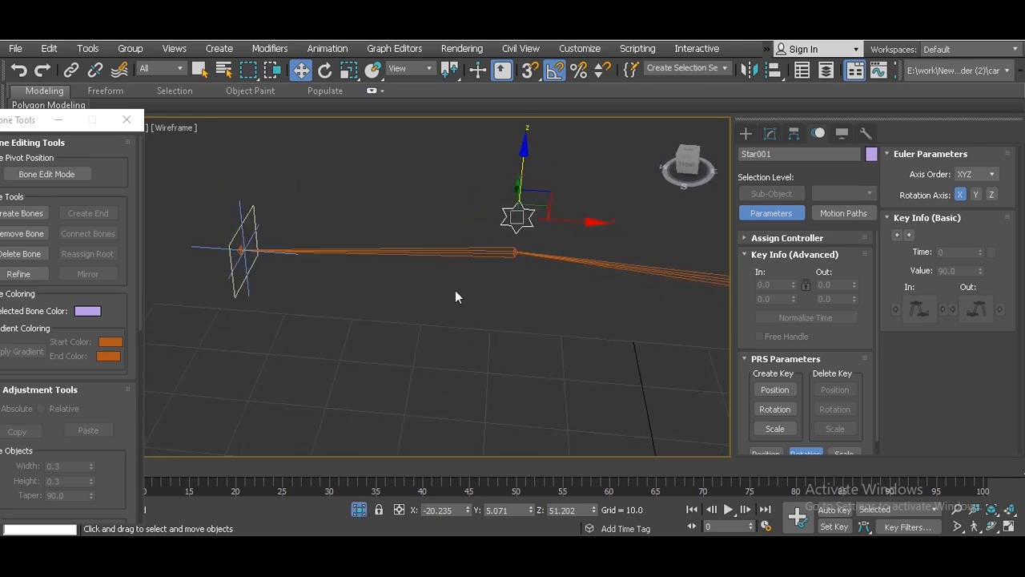
Exit isolation, restrict the selection filter to Bone, and isolate the overlapping main, FK and IK arm bones.
click(360, 508)
middle_drag(399, 307, 694, 265)
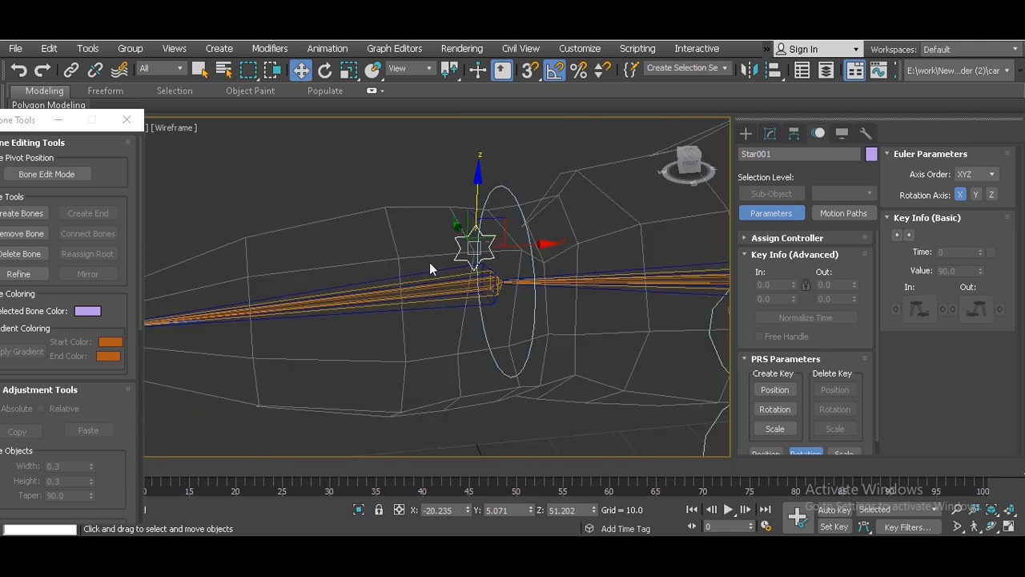
scroll(429, 262, down, 2)
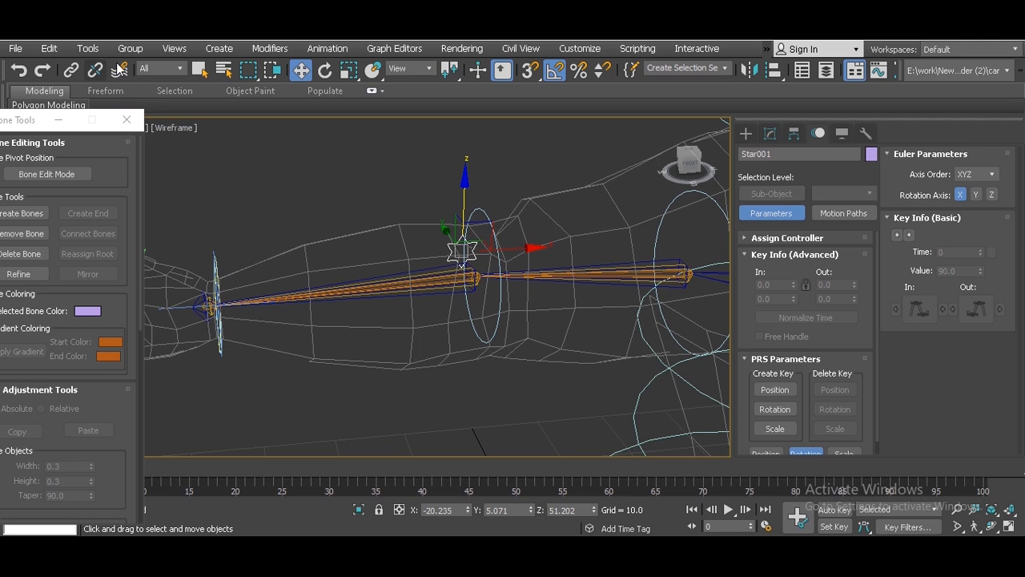
click(172, 69)
click(169, 181)
drag(183, 236, 565, 340)
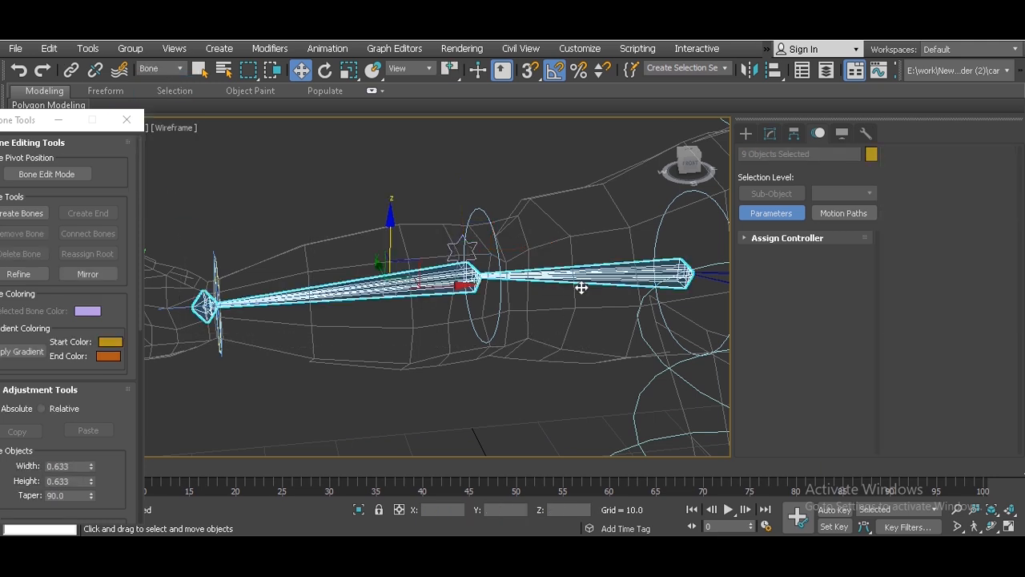
click(359, 509)
click(395, 314)
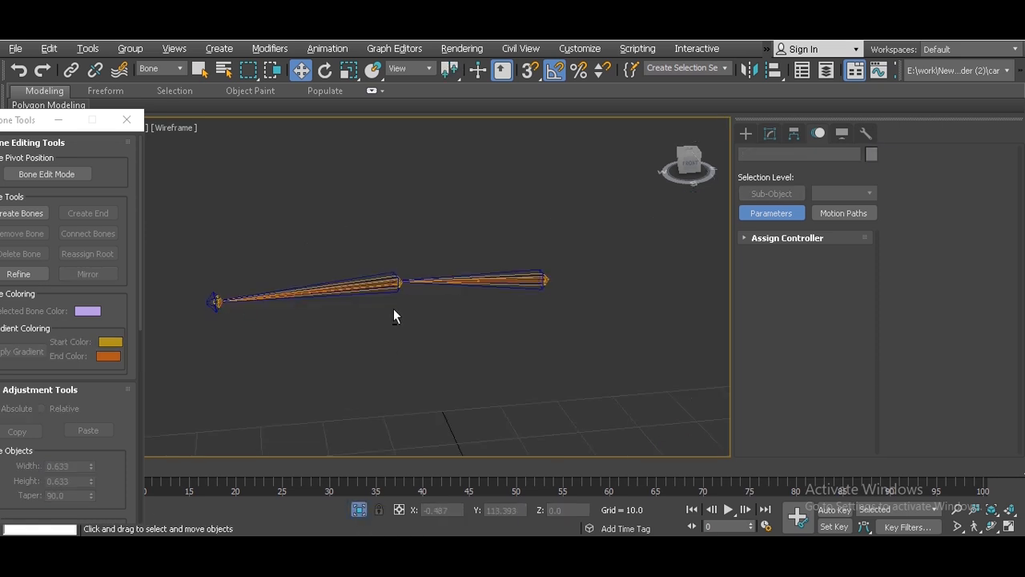
Examine the overlapping upper-arm bones by selecting the main, FK and IK bones one after another.
alt+middle_drag(393, 308, 379, 343)
scroll(369, 278, up, 1)
scroll(368, 278, up, 4)
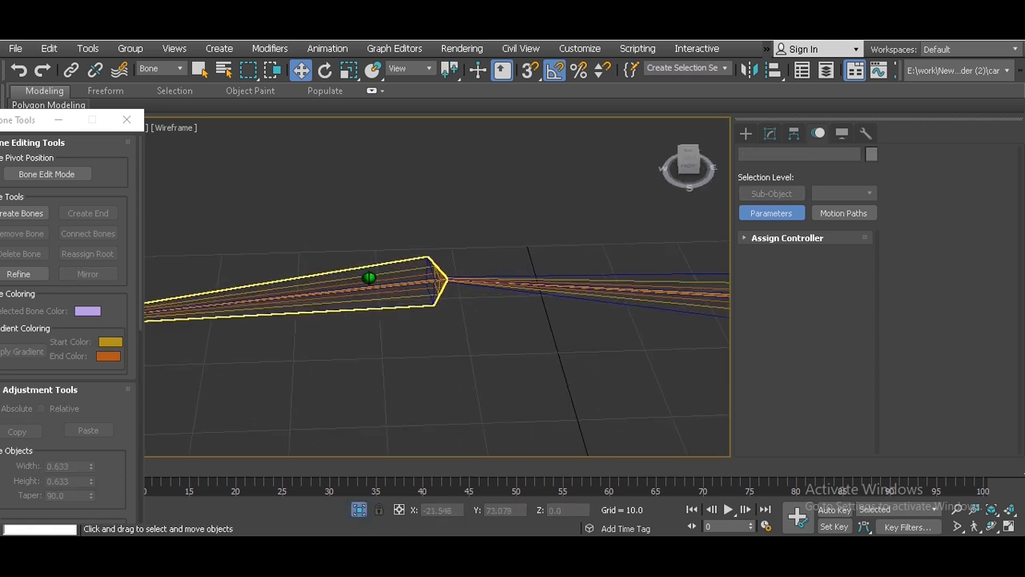
middle_drag(522, 267, 324, 280)
scroll(541, 311, up, 5)
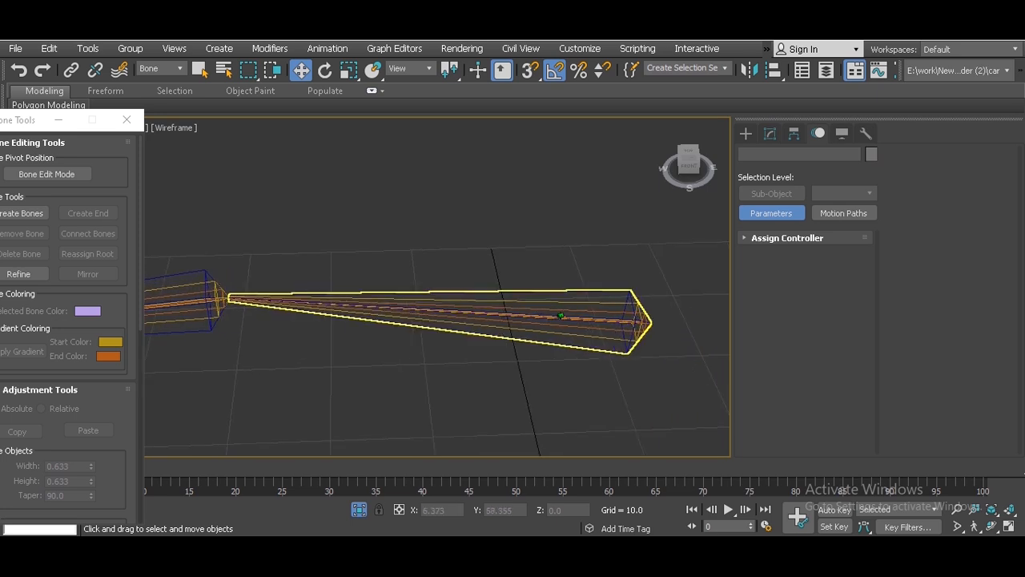
click(575, 280)
click(576, 275)
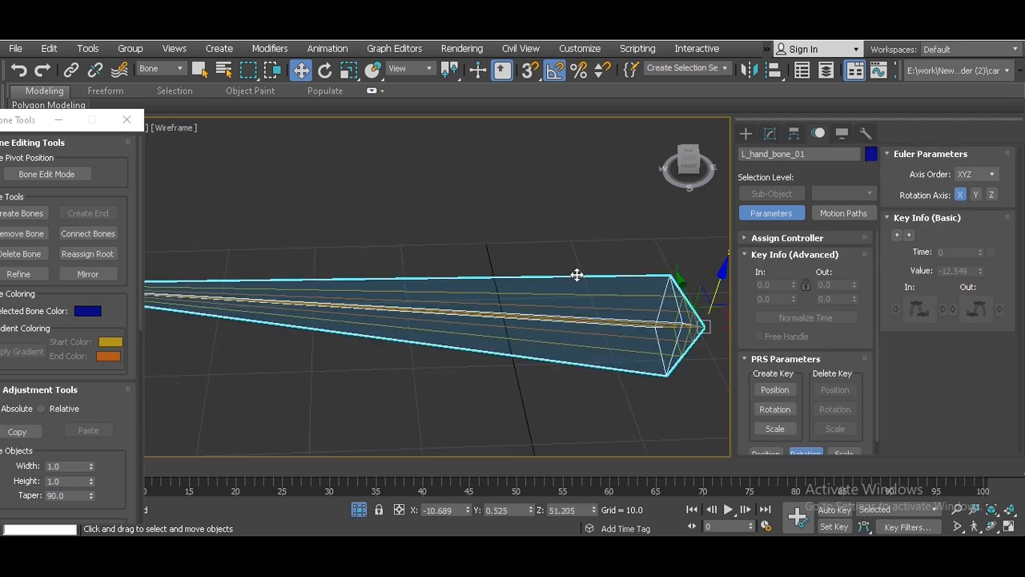
click(444, 386)
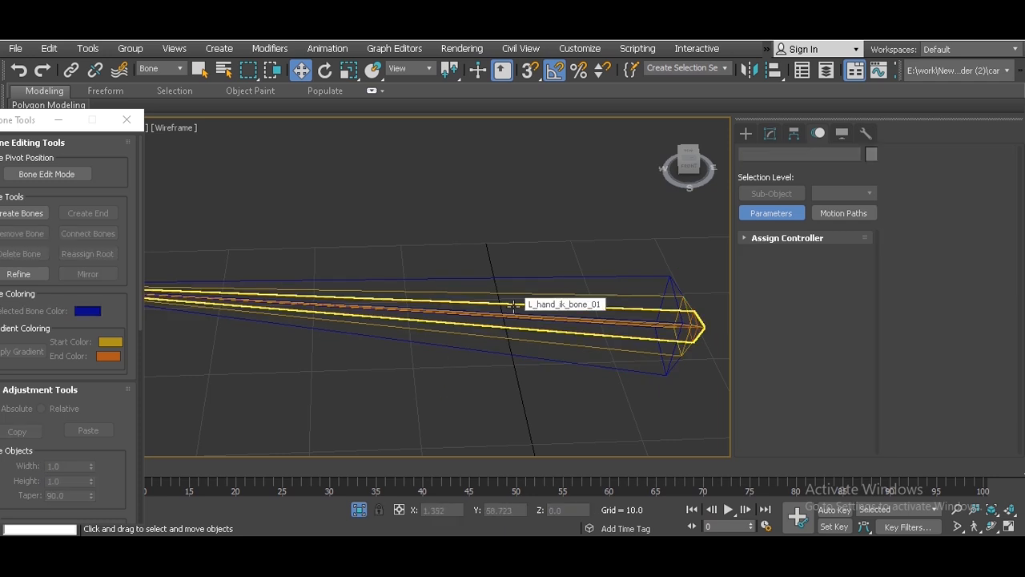
click(629, 297)
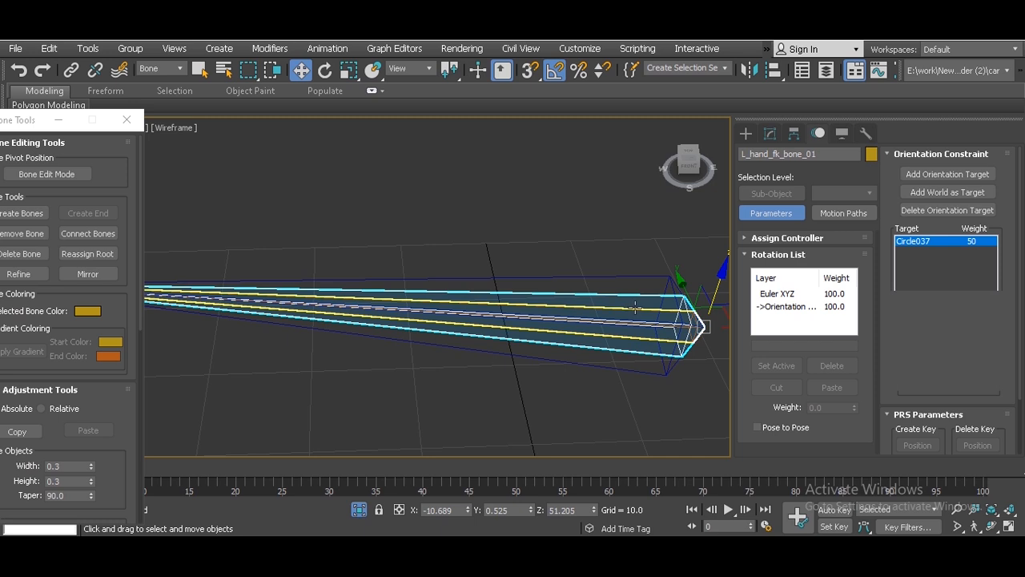
click(635, 308)
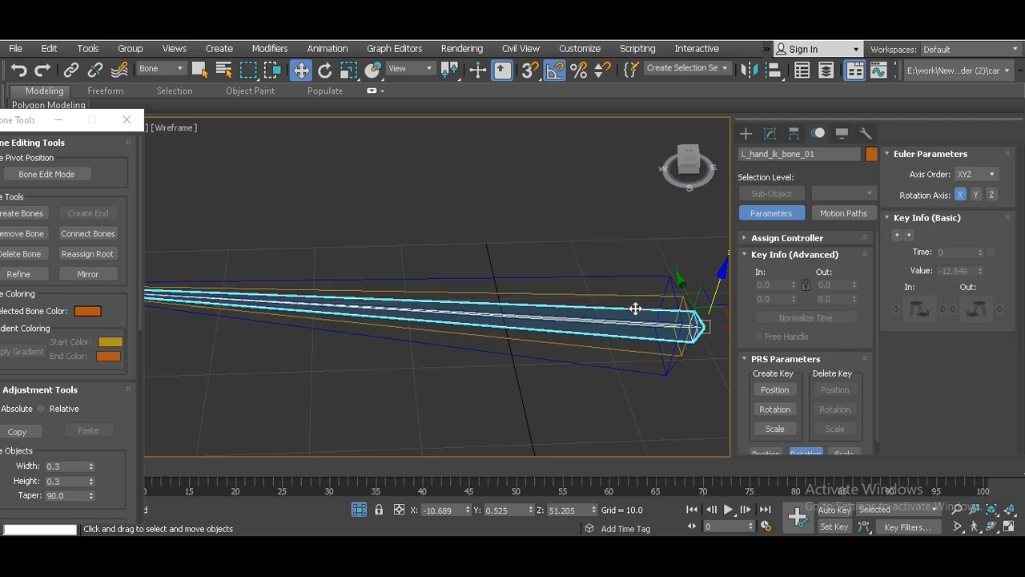
Switch to Notepad, replace the text with "main bone constain with ik bone and fk bone" over two lines, and return to 3ds Max.
key(alt+Tab)
key(ctrl+a)
key(BackSpace)
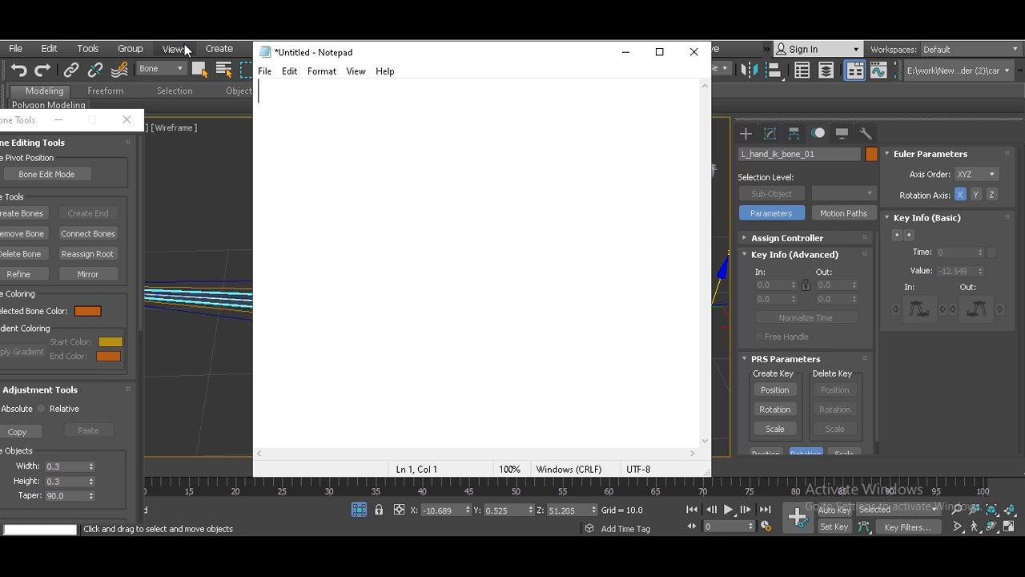
text(main bone)
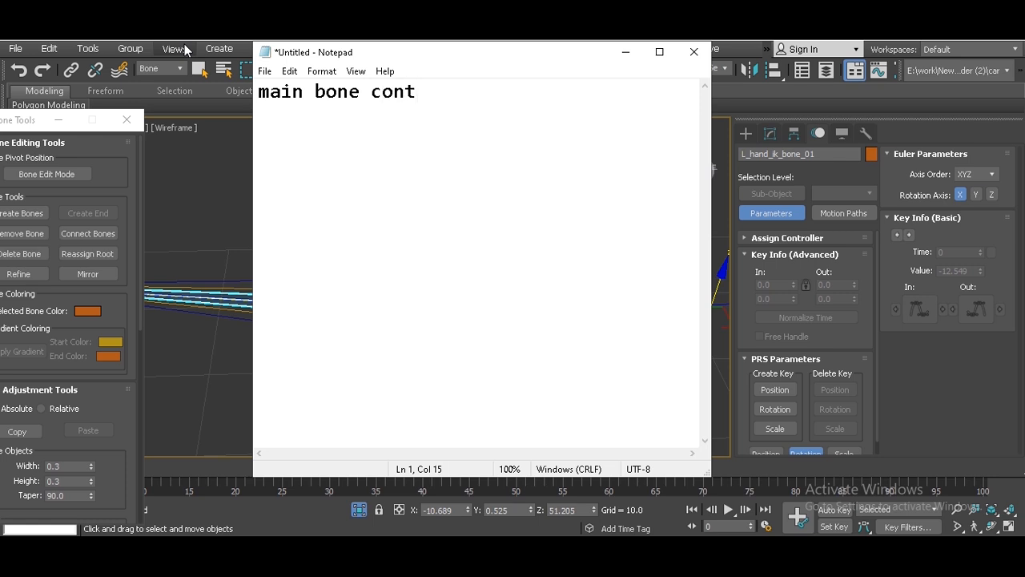
text(constain with)
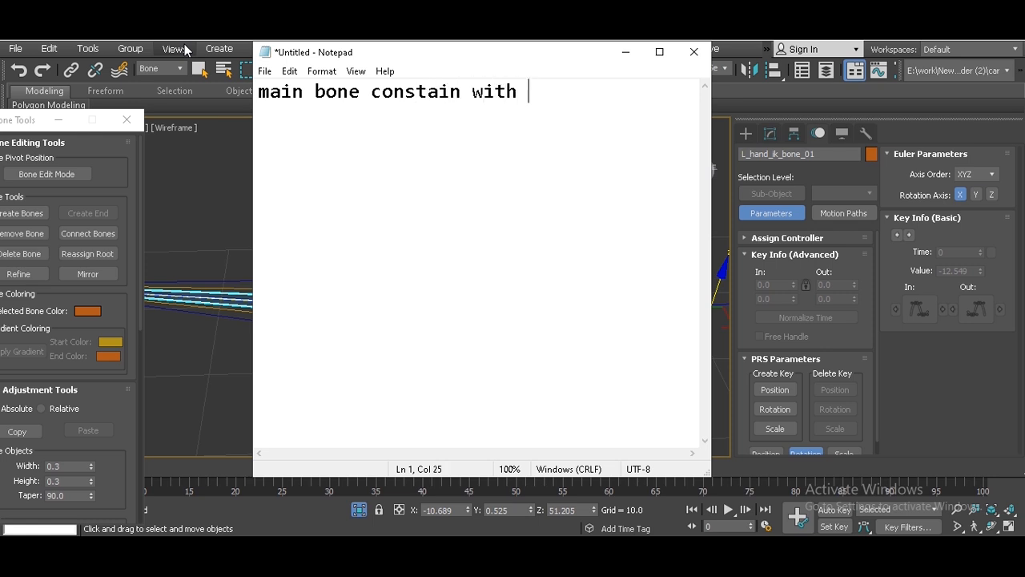
text( ik bon)
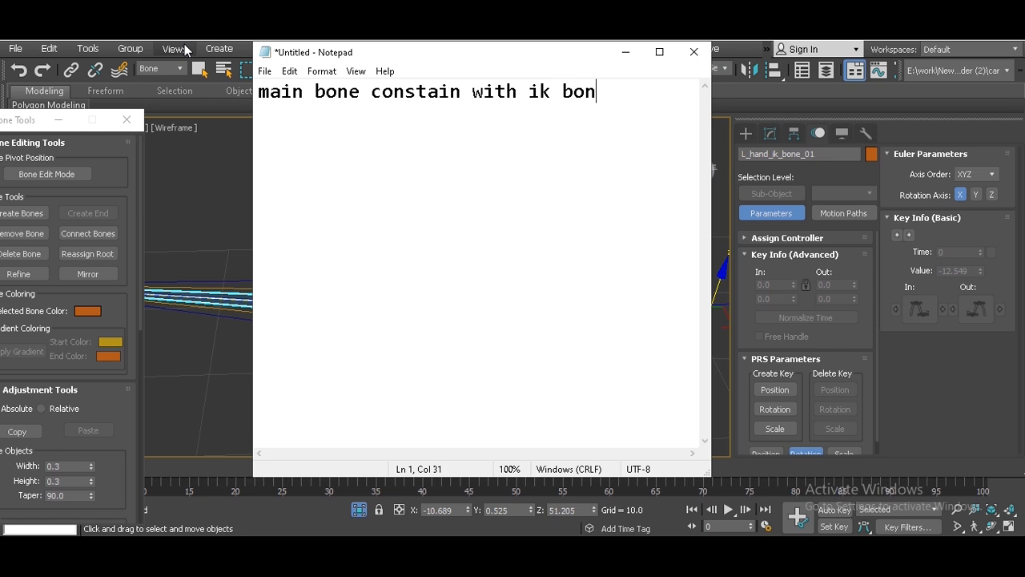
text(e and)
key(Return)
text(fk bone)
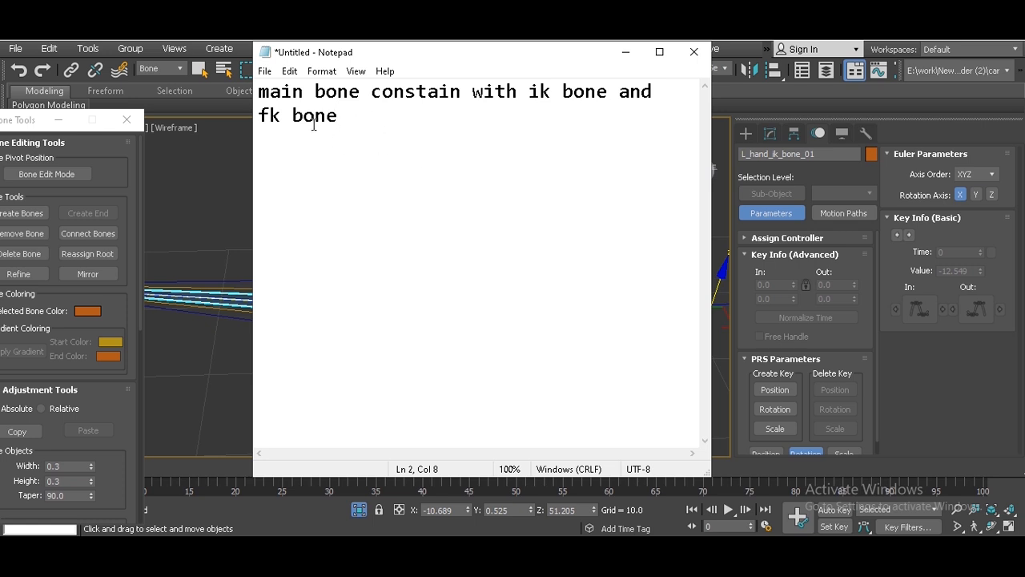
drag(372, 93, 495, 93)
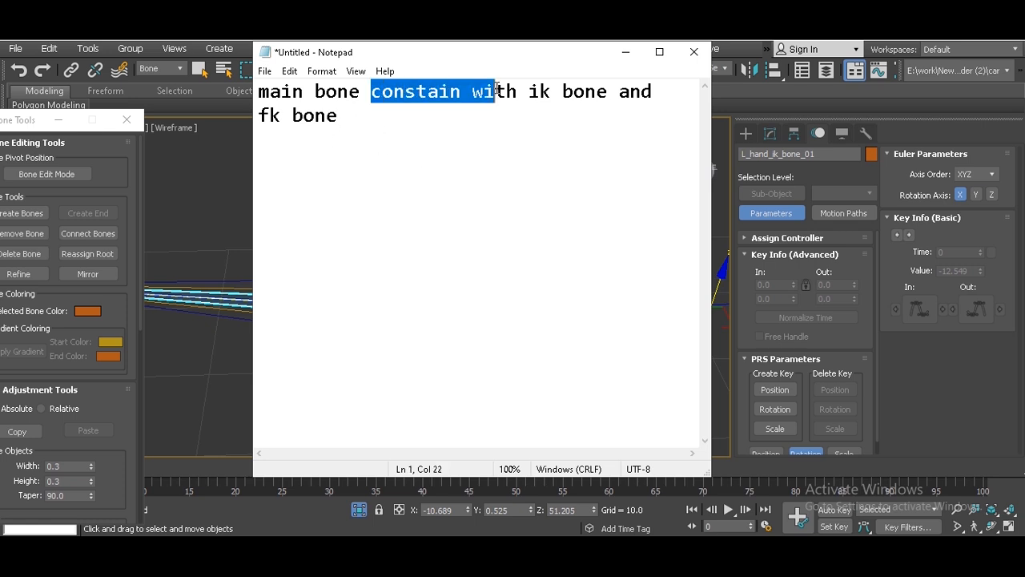
click(636, 53)
Apply an Orientation Constraint from the main bone L_hand_bone_01 to L_hand_fk_bone_01.
middle_drag(567, 195, 528, 217)
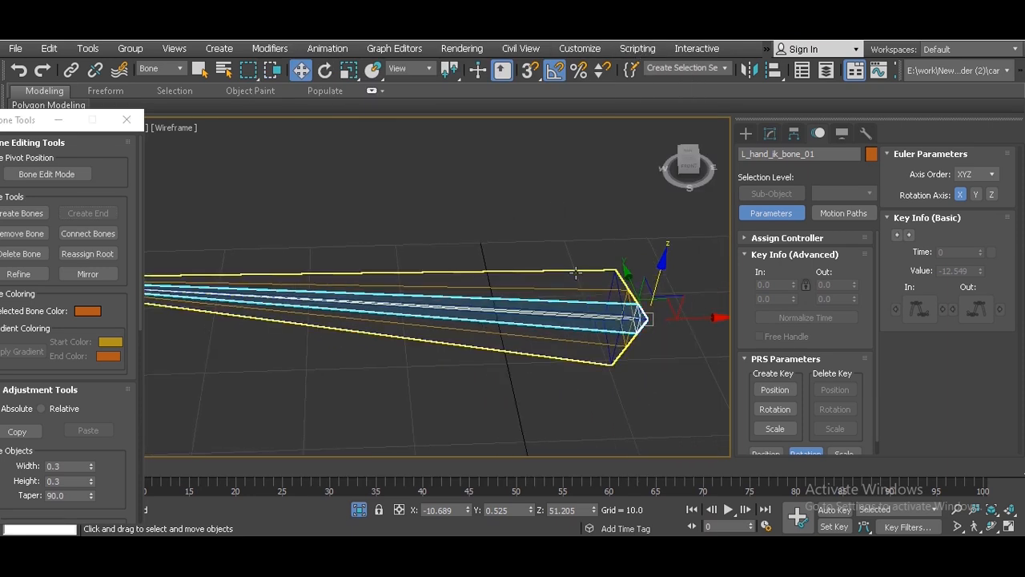
click(590, 268)
middle_drag(578, 262, 581, 266)
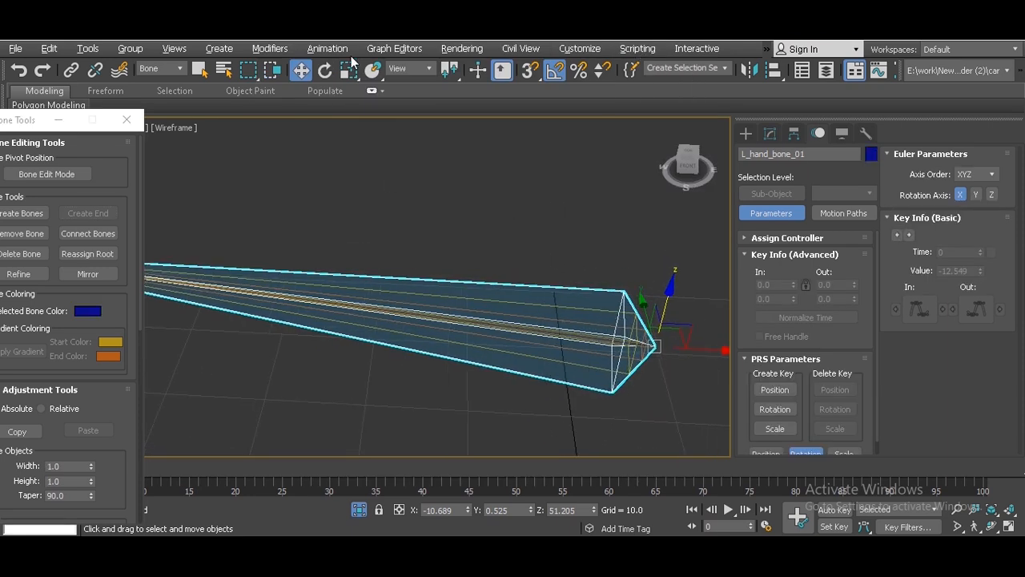
click(334, 49)
mouse_move(442, 133)
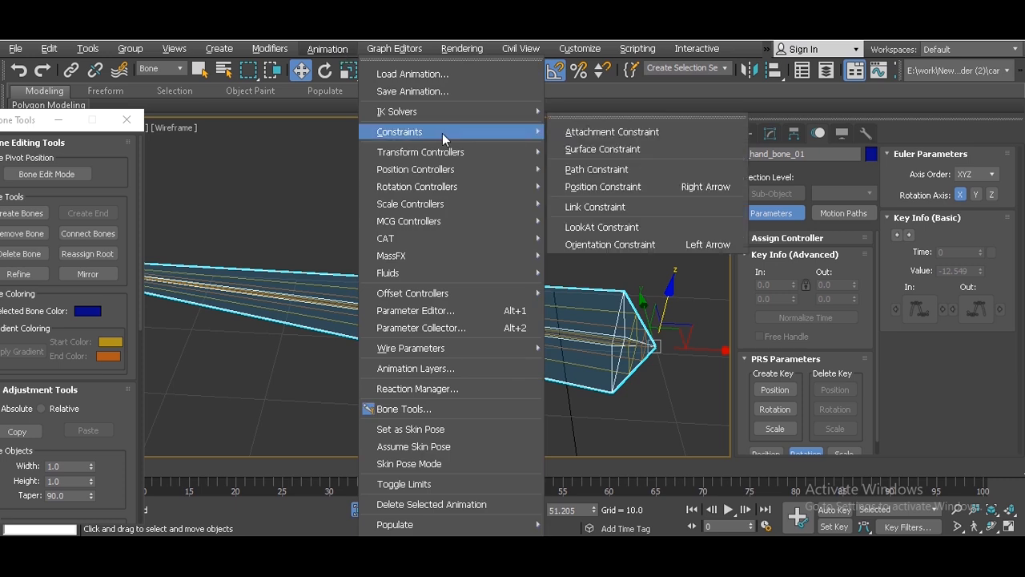
click(611, 244)
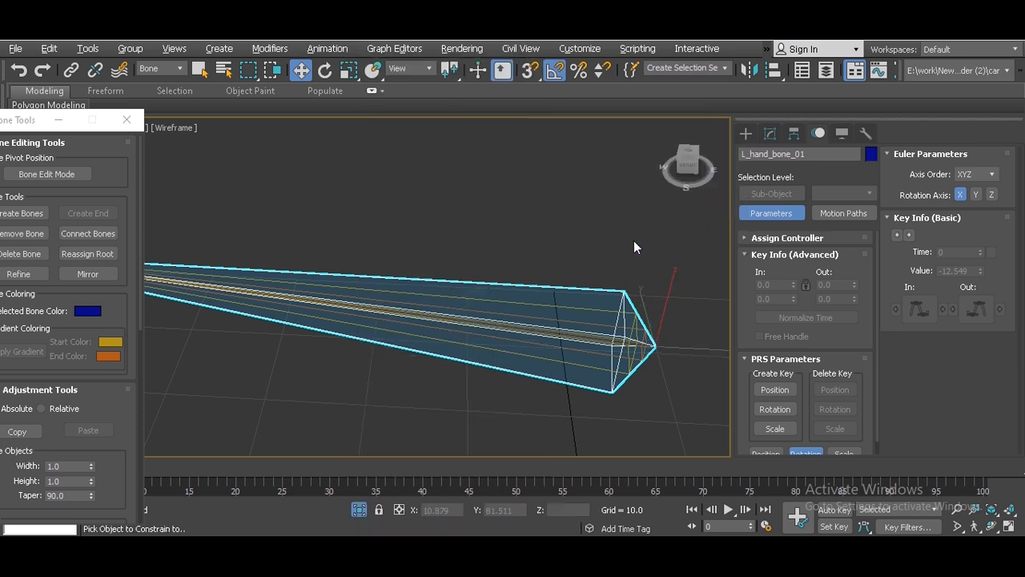
key(w)
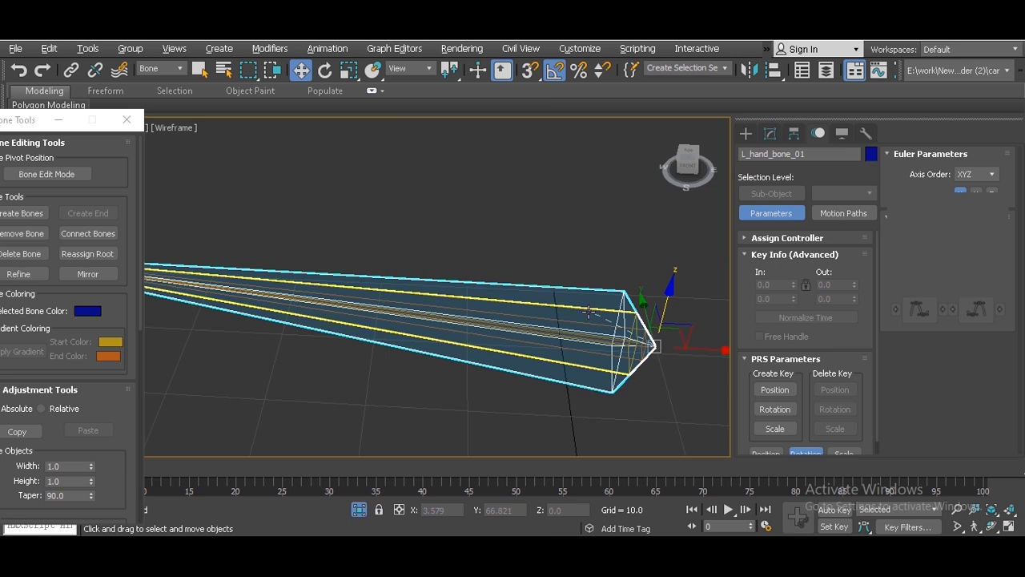
click(590, 312)
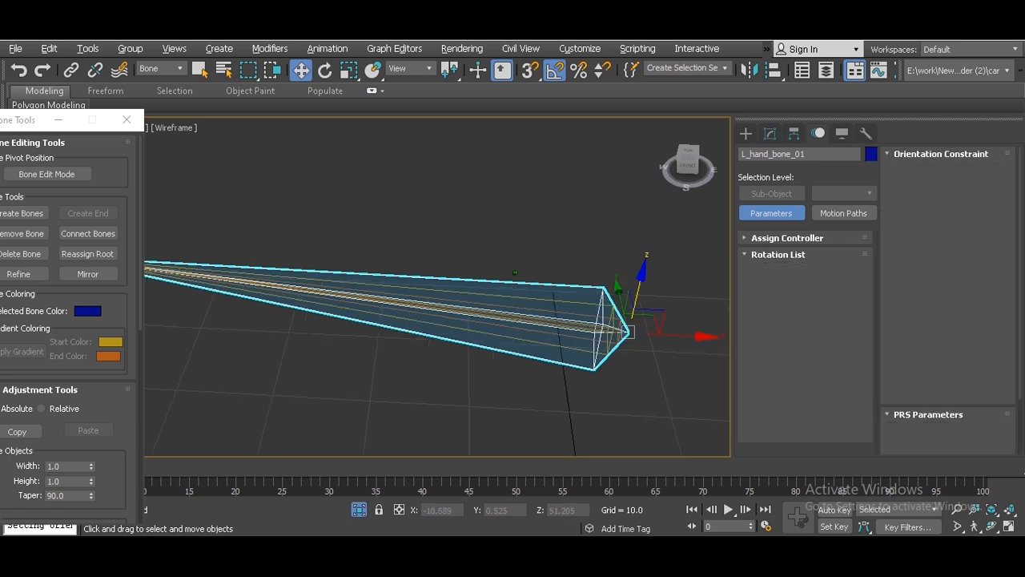
Add L_hand_ik_bone_01 as a second orientation target of the main bone L_hand_bone_01.
scroll(945, 360, down, 3)
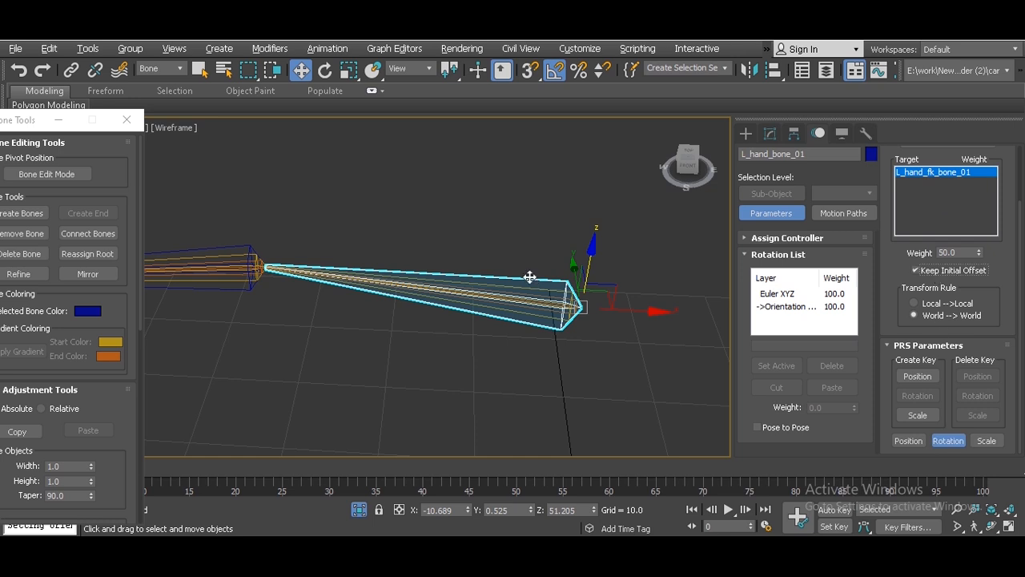
key(semicolon)
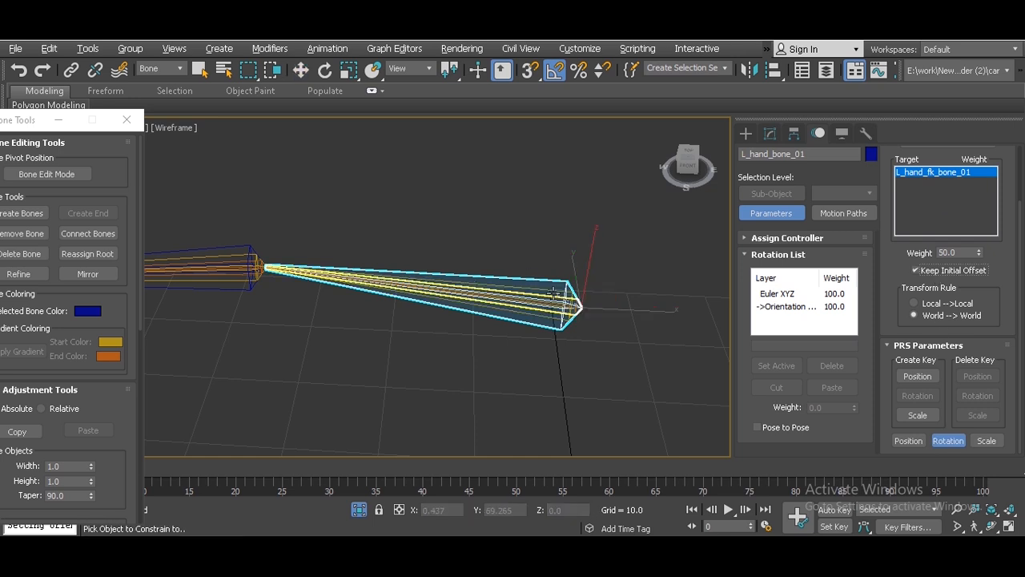
click(553, 294)
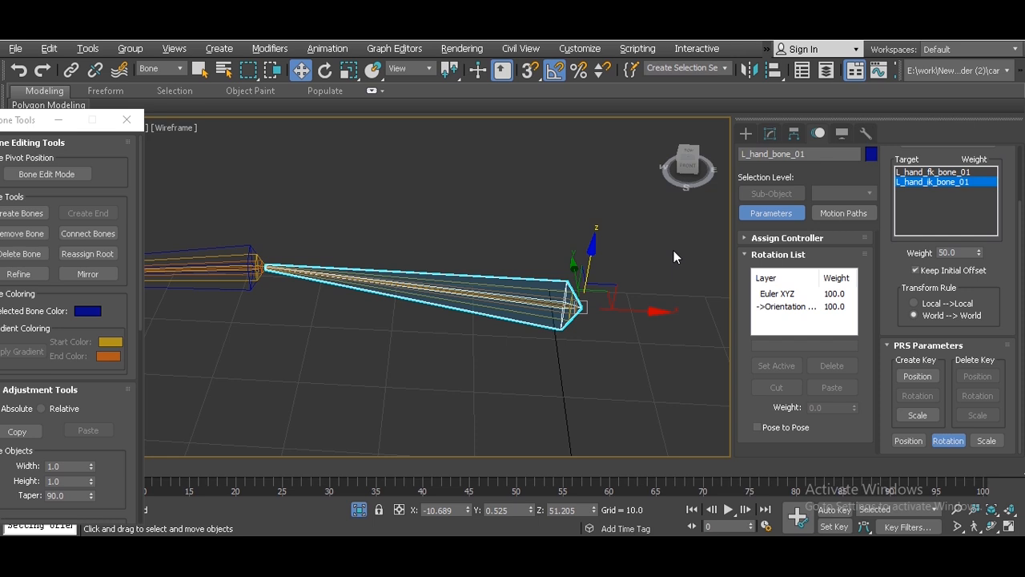
Apply Orientation Constraints from the main bone L_hand_bone_02 to both L_hand_fk_bone_02 and L_hand_ik_bone_02.
middle_drag(348, 300, 536, 317)
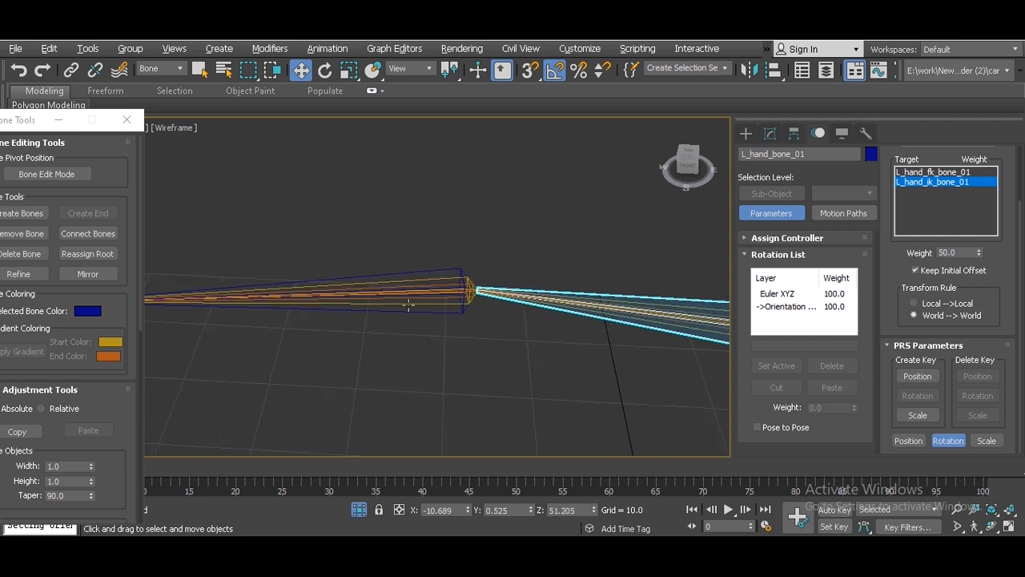
scroll(408, 304, up, 2)
click(430, 255)
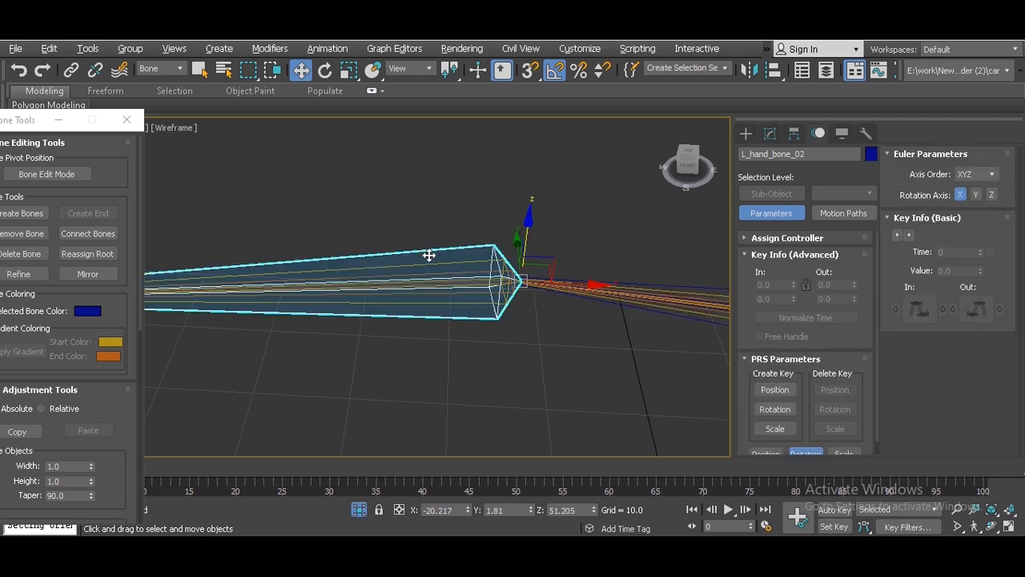
key(alt+o)
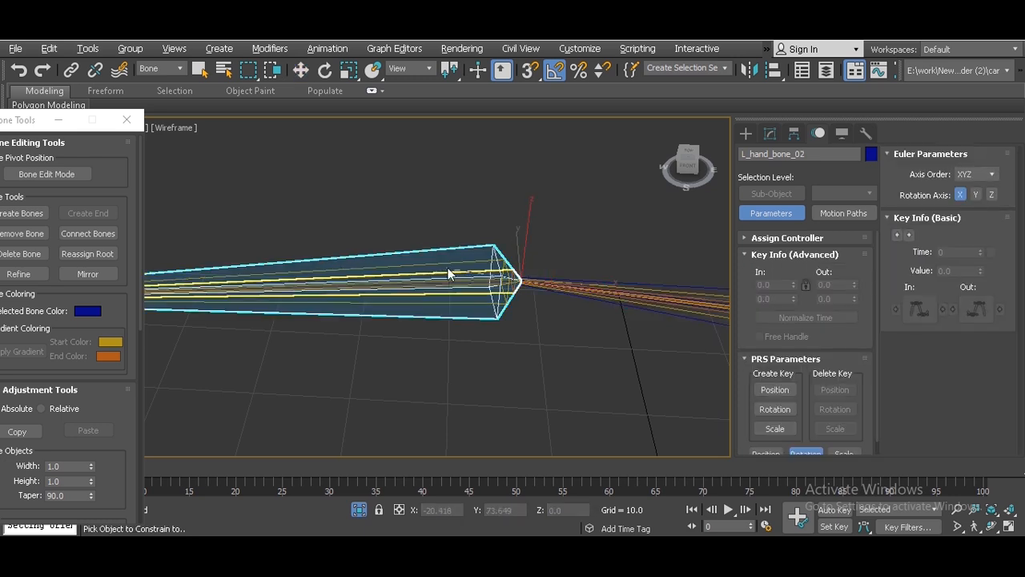
click(449, 274)
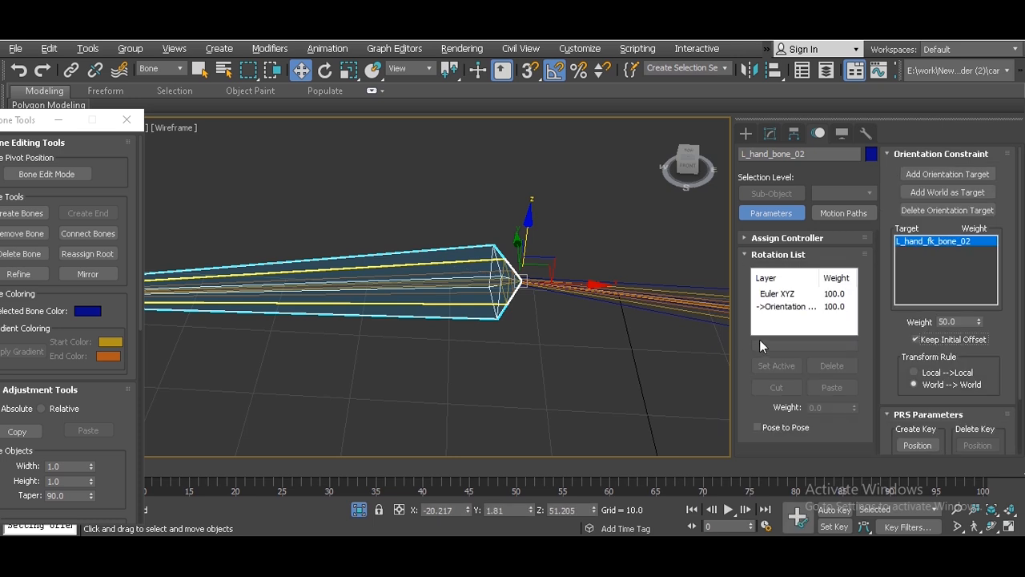
key(alt+o)
click(475, 277)
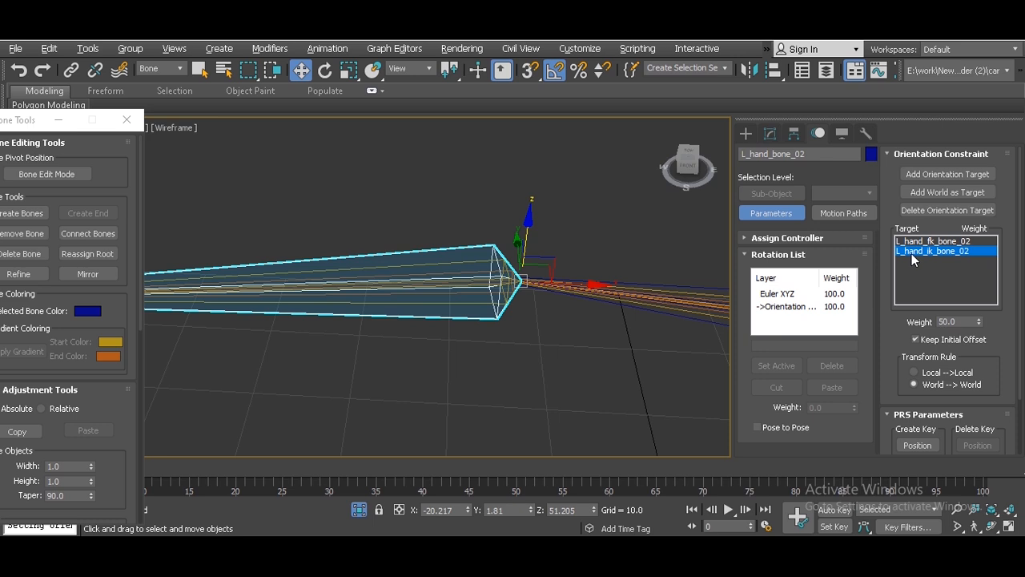
Apply Orientation Constraints from L_hand_wrist_bone to both L_hand_fk_bone_03 and L_hand_ik_bone_03.
middle_drag(515, 336, 685, 343)
middle_drag(434, 308, 580, 318)
click(250, 292)
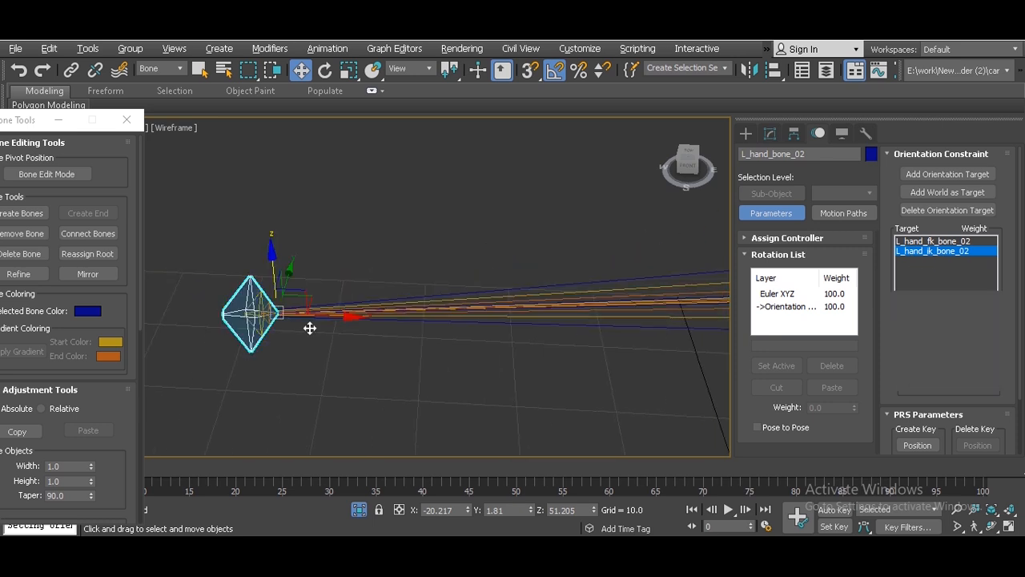
key(alt+o)
click(257, 301)
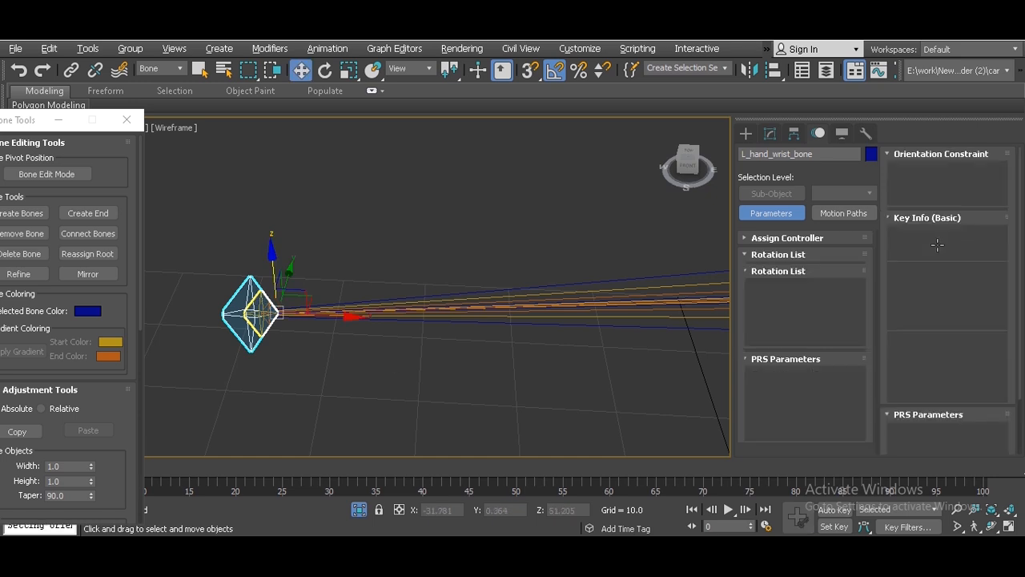
click(944, 340)
key(alt+o)
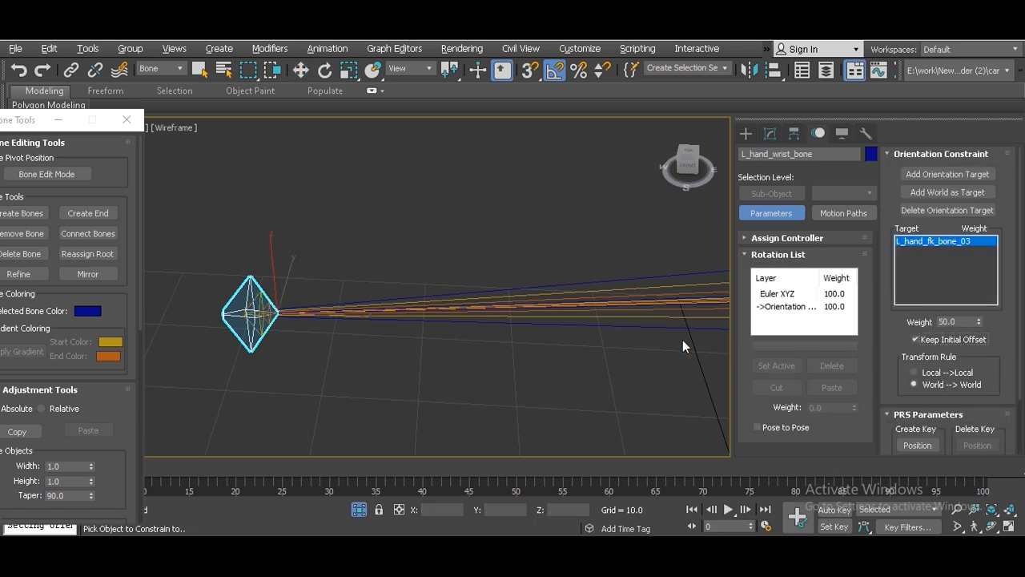
click(270, 313)
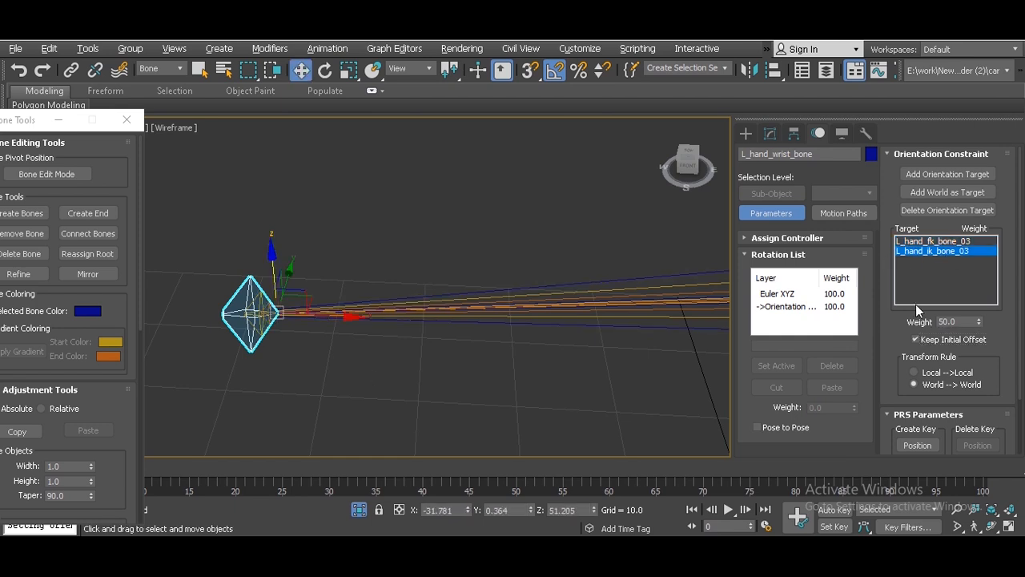
Deselect the wrist bone, exit isolation, and reset the selection filter to All.
click(581, 343)
middle_drag(572, 335, 484, 306)
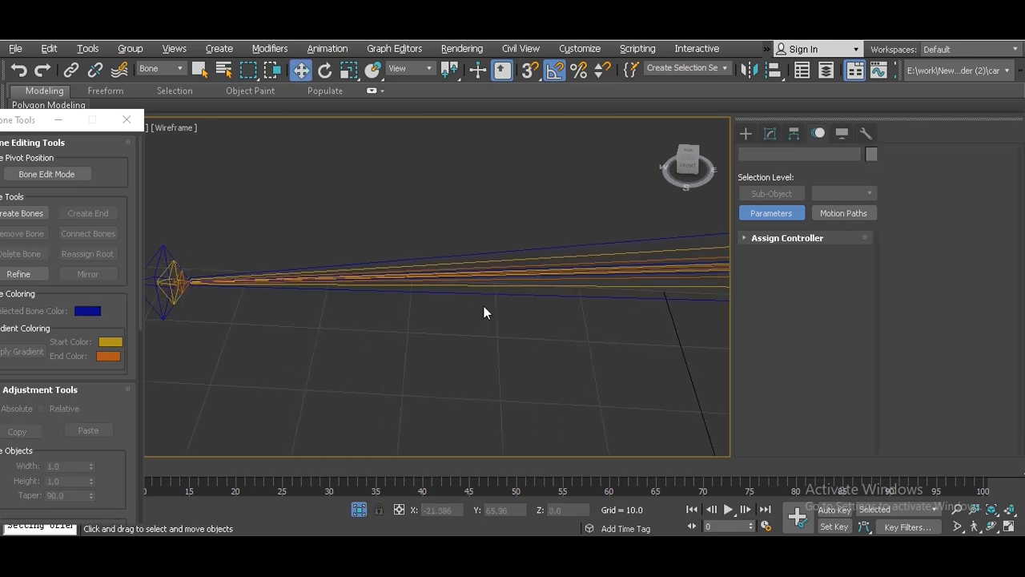
click(359, 510)
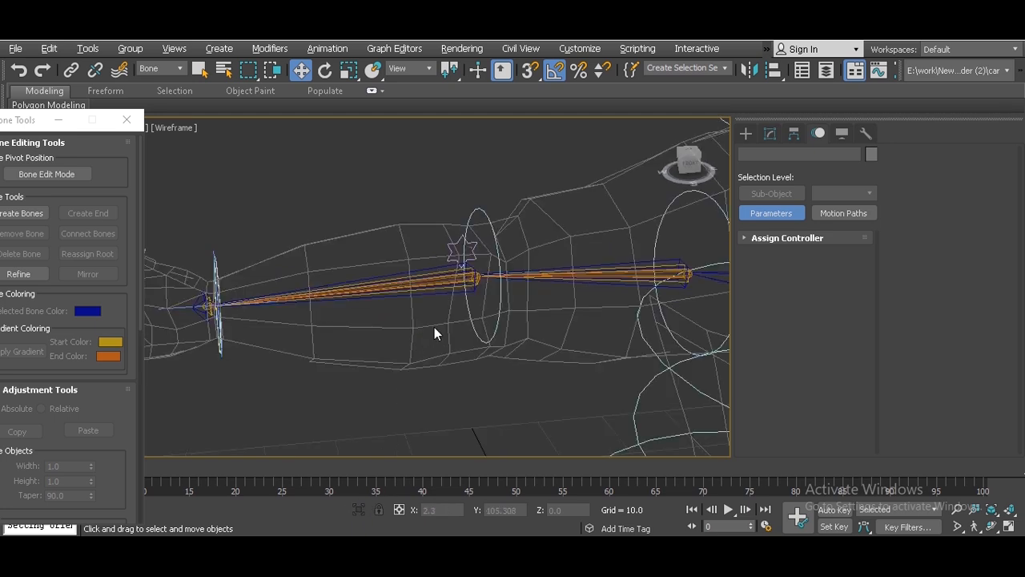
alt+middle_drag(347, 335, 238, 434)
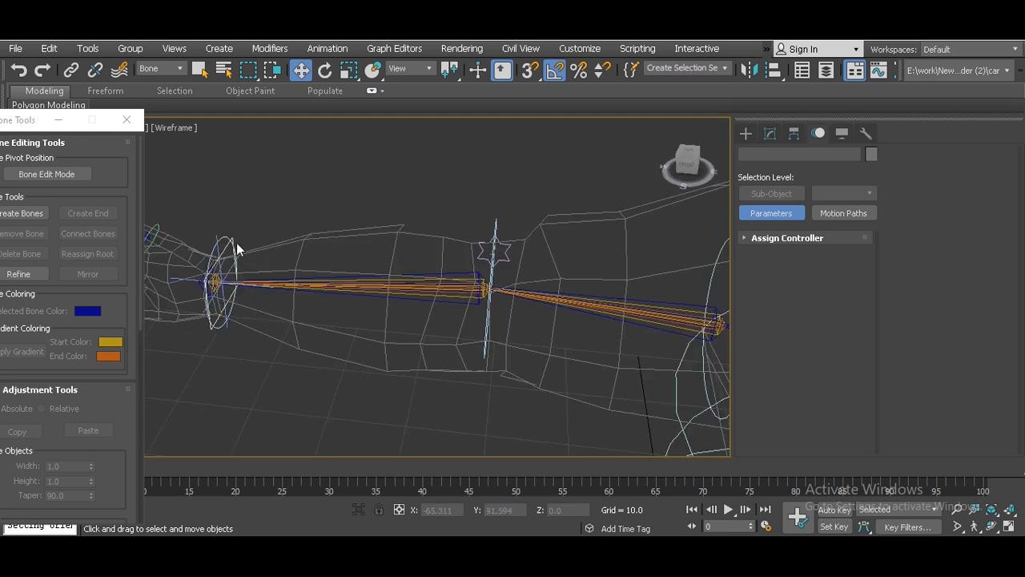
click(170, 68)
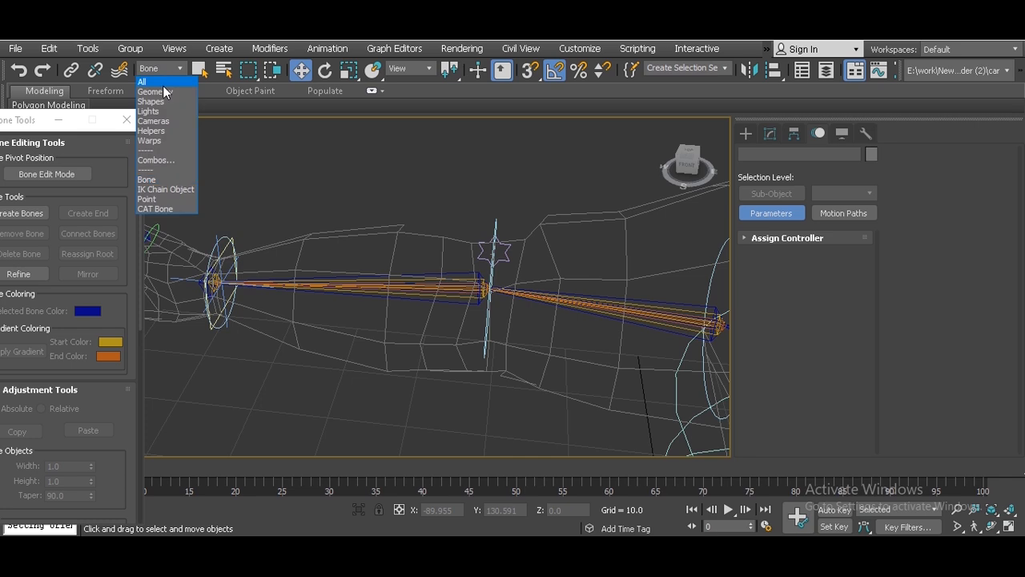
click(163, 83)
Test the constrained arm by moving the wrist's rectangle controller along X toward the elbow, and undo the move.
click(227, 255)
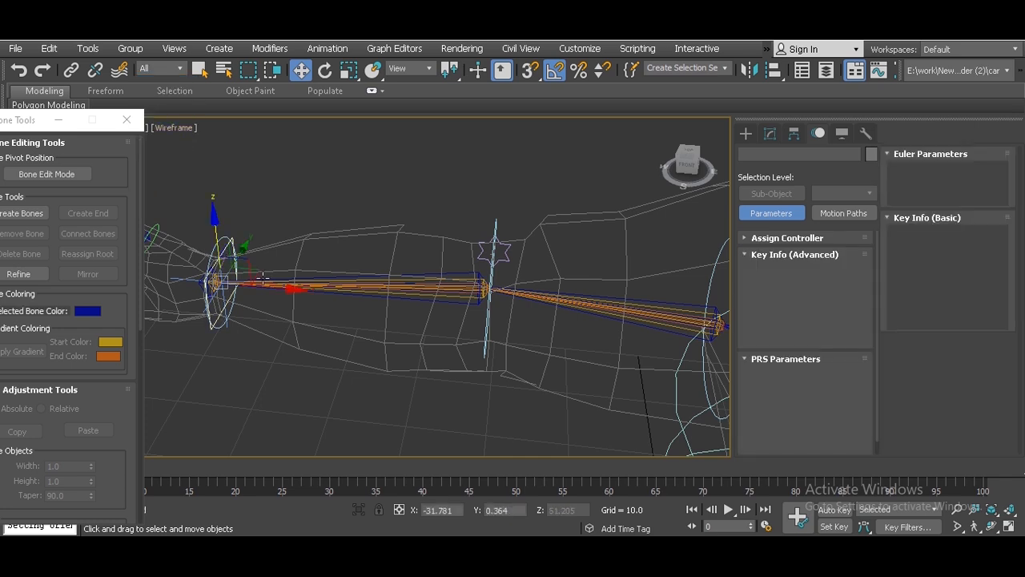
drag(286, 290, 388, 287)
alt+middle_drag(388, 287, 488, 270)
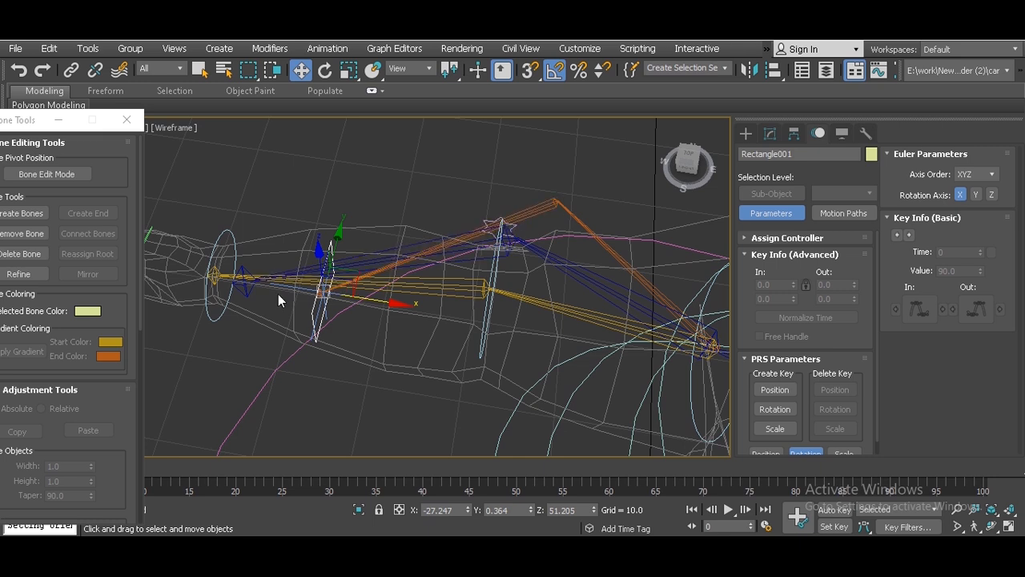
key(ctrl+z)
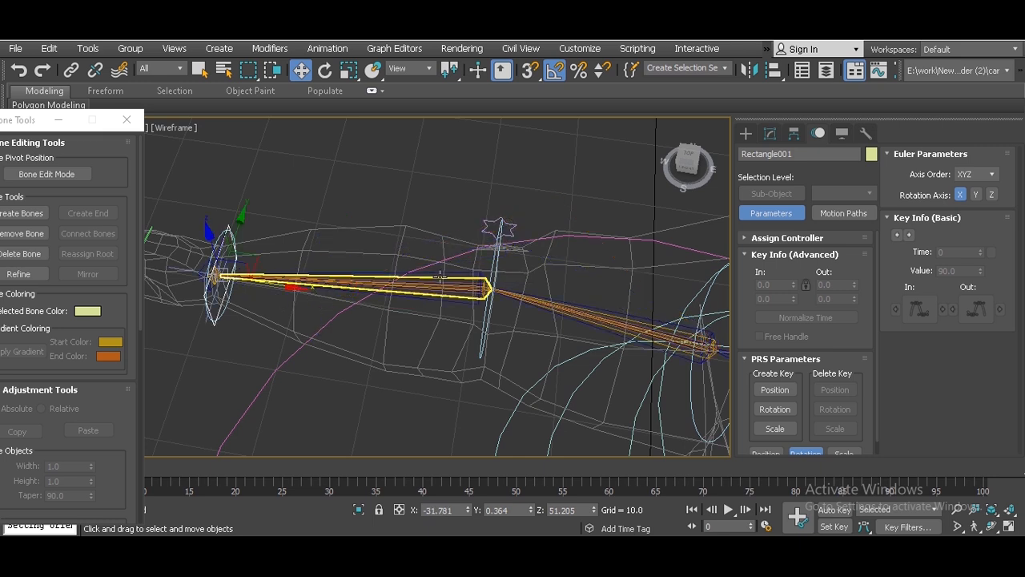
alt+middle_drag(435, 274, 428, 261)
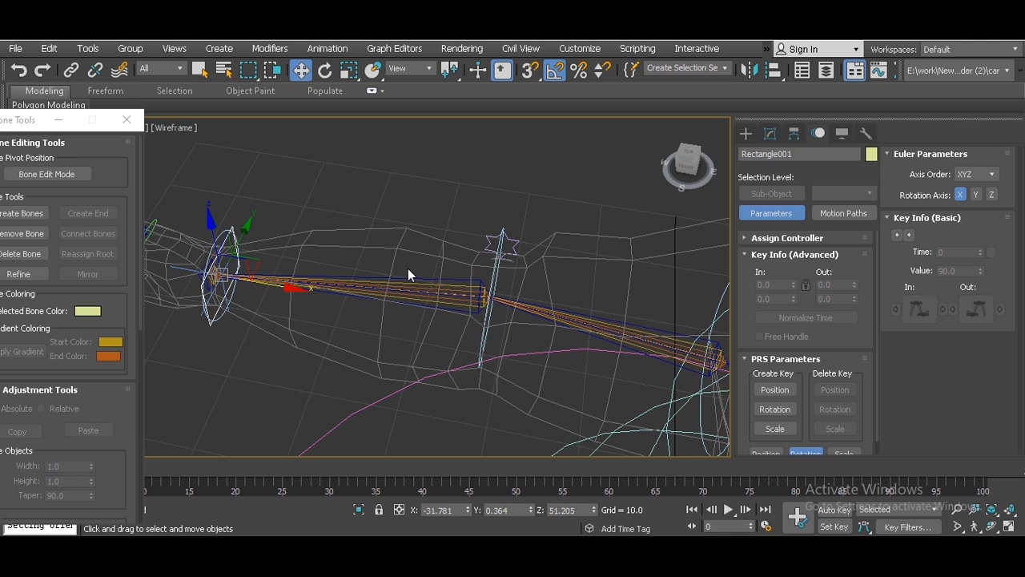
Switch to the Top view, clear the selection, and minimise the Bone Tools window.
middle_drag(412, 264, 561, 276)
key(t)
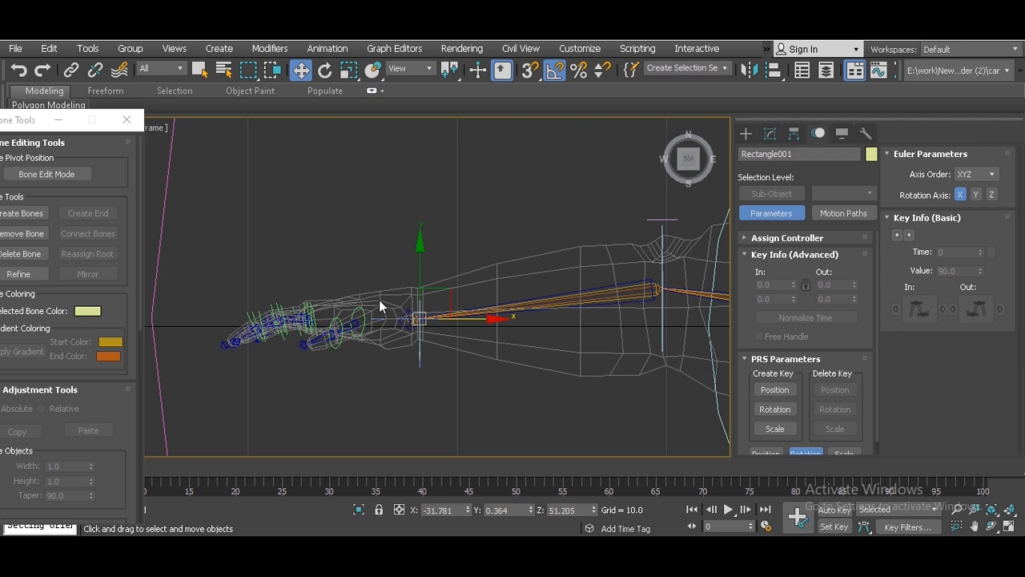
click(231, 210)
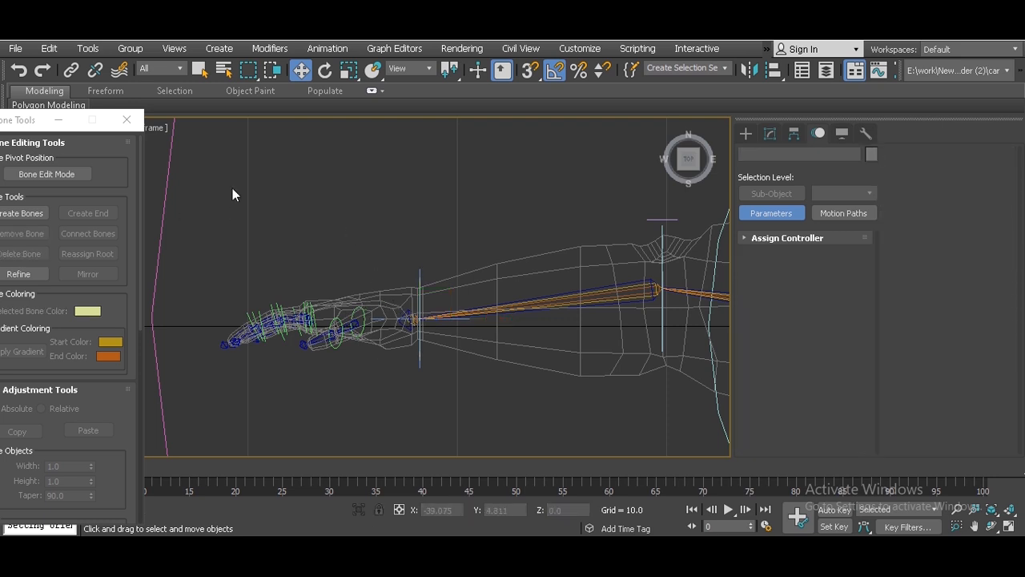
click(59, 120)
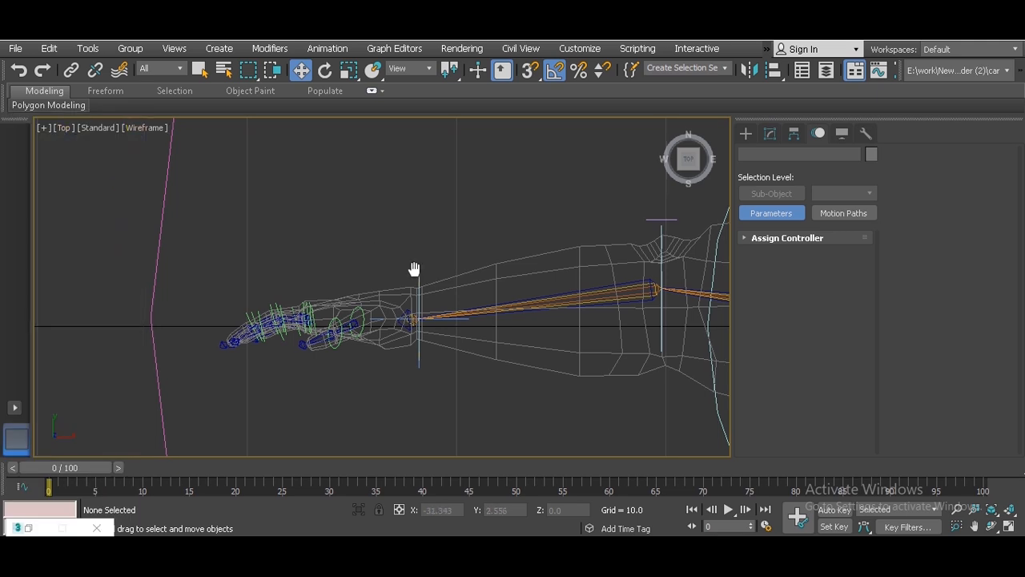
Draw a rectangle spline about 5.1 long and 7.2 wide over the hand in the Front view.
middle_drag(415, 270, 269, 267)
scroll(297, 270, up, 1)
scroll(347, 272, down, 2)
key(d)
key(f)
scroll(258, 295, down, 2)
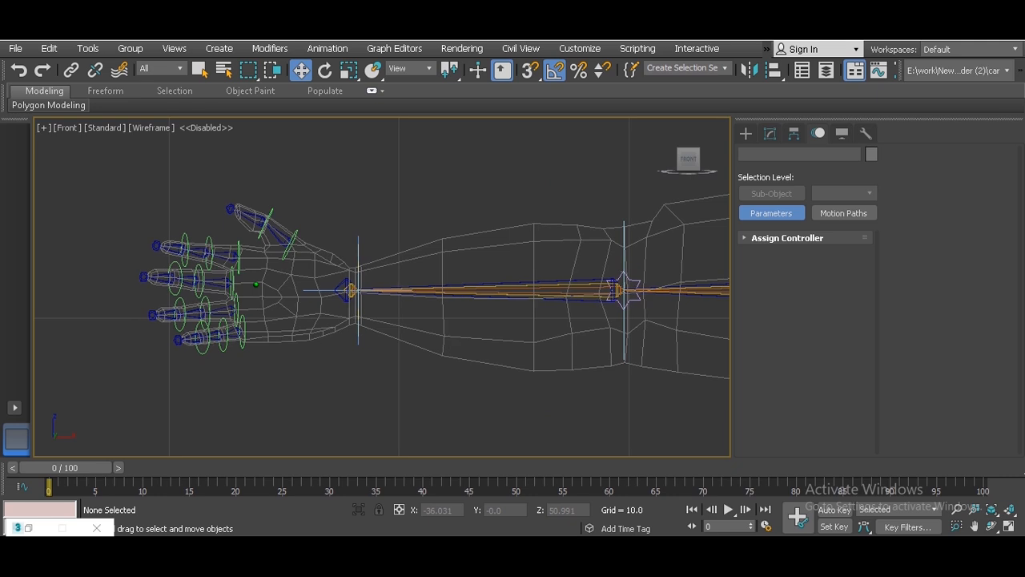
click(746, 133)
click(834, 235)
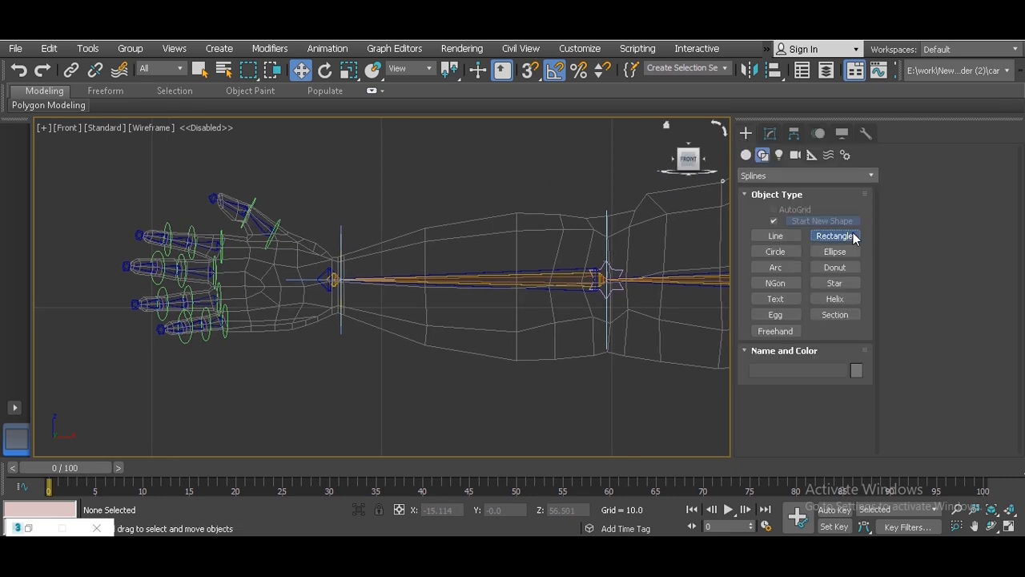
drag(154, 239, 304, 330)
Move the new rectangle away from the hand along the world Y axis to about 2.88, and return to Perspective.
middle_drag(306, 316, 288, 321)
key(l)
scroll(272, 284, down, 2)
middle_drag(274, 282, 285, 300)
key(w)
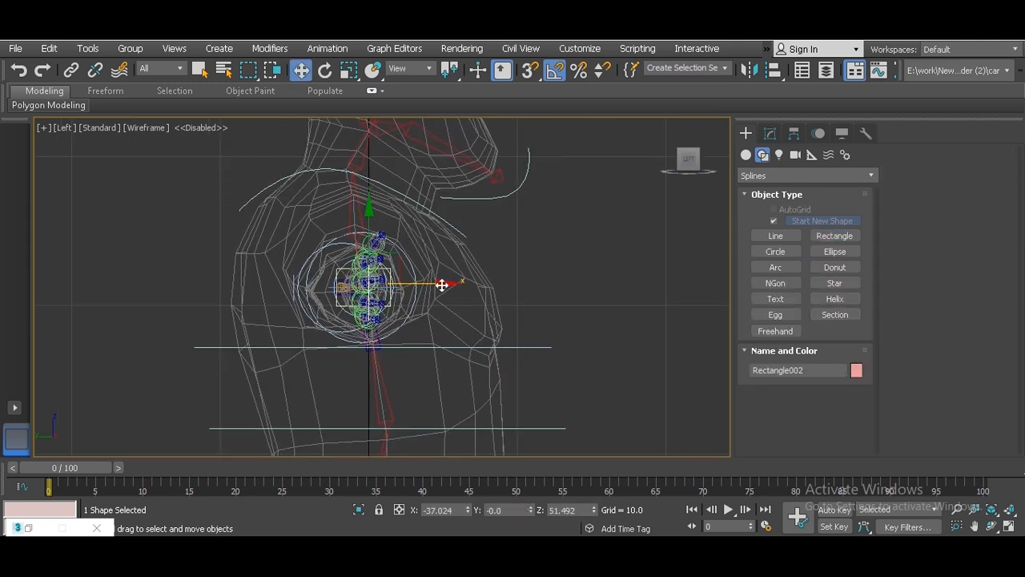
drag(438, 285, 414, 284)
key(p)
scroll(378, 290, up, 3)
alt+middle_drag(348, 271, 270, 297)
mouse_move(270, 296)
middle_down()
mouse_move(280, 316)
mouse_move(287, 306)
middle_up()
scroll(287, 306, down, 3)
Switch the viewport to Default Shading and add an Attribute Holder modifier to the new rectangle.
key(1)
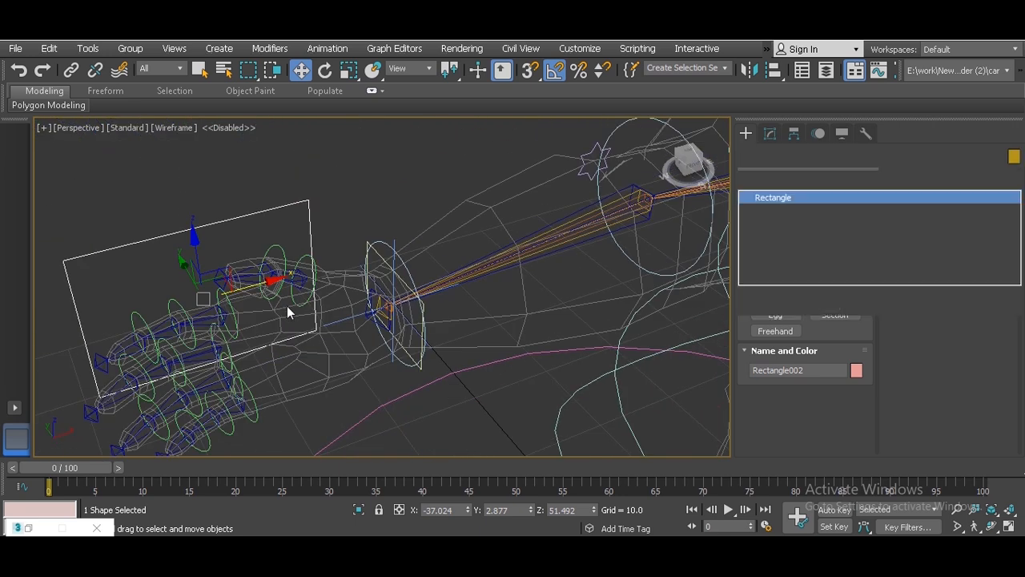
key(F3)
mouse_move(311, 290)
alt+middle_down()
mouse_move(320, 307)
mouse_move(309, 313)
mouse_move(428, 284)
mouse_move(408, 280)
mouse_move(425, 270)
alt+middle_up()
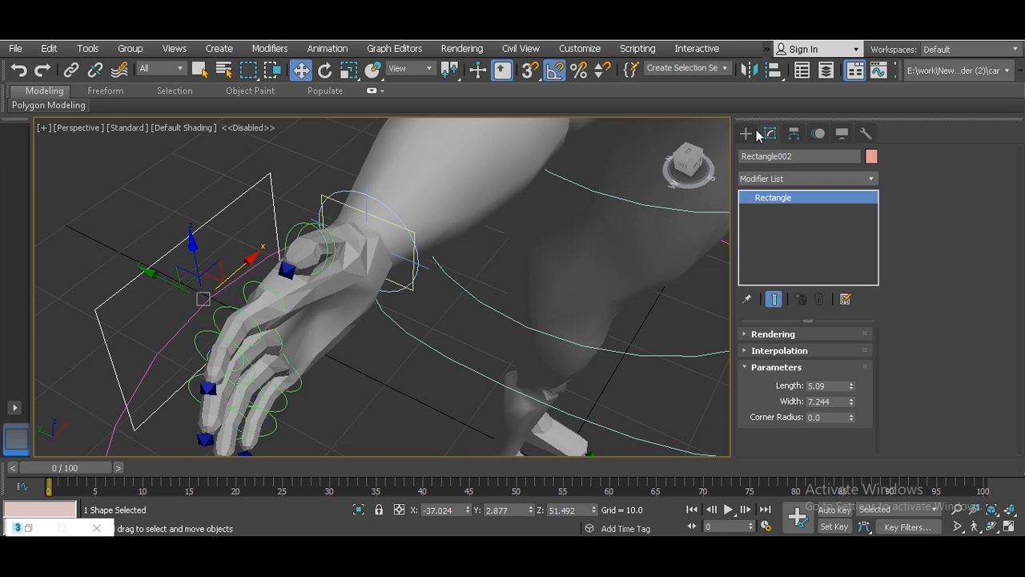
click(794, 179)
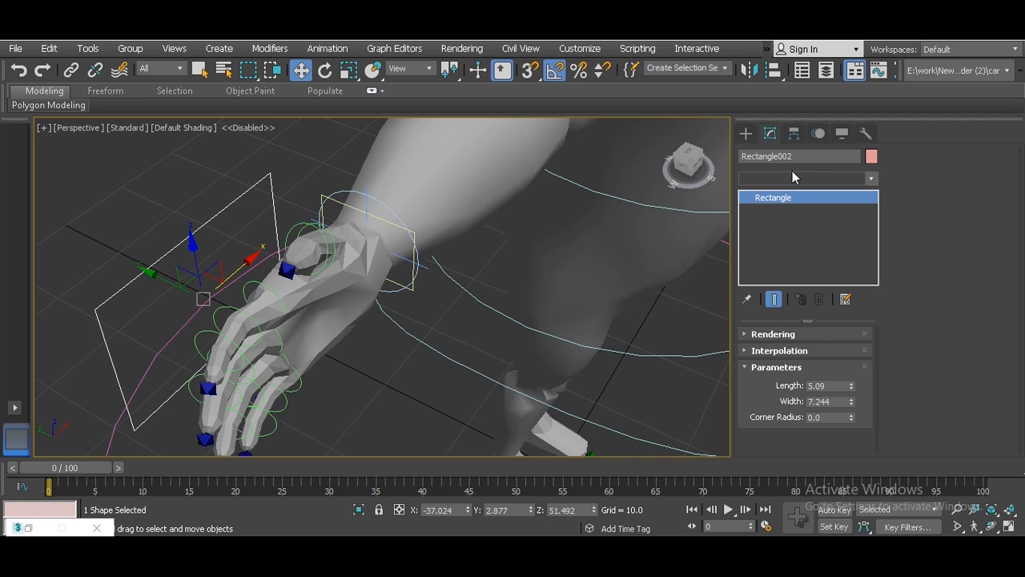
key(a)
key(a)
key(a)
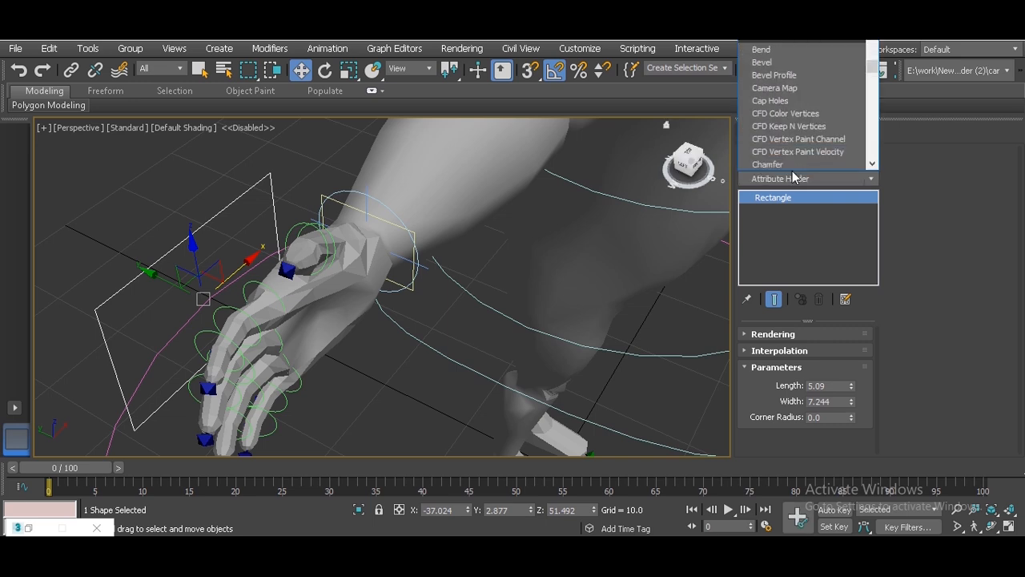
scroll(790, 101, down, 2)
scroll(789, 98, up, 2)
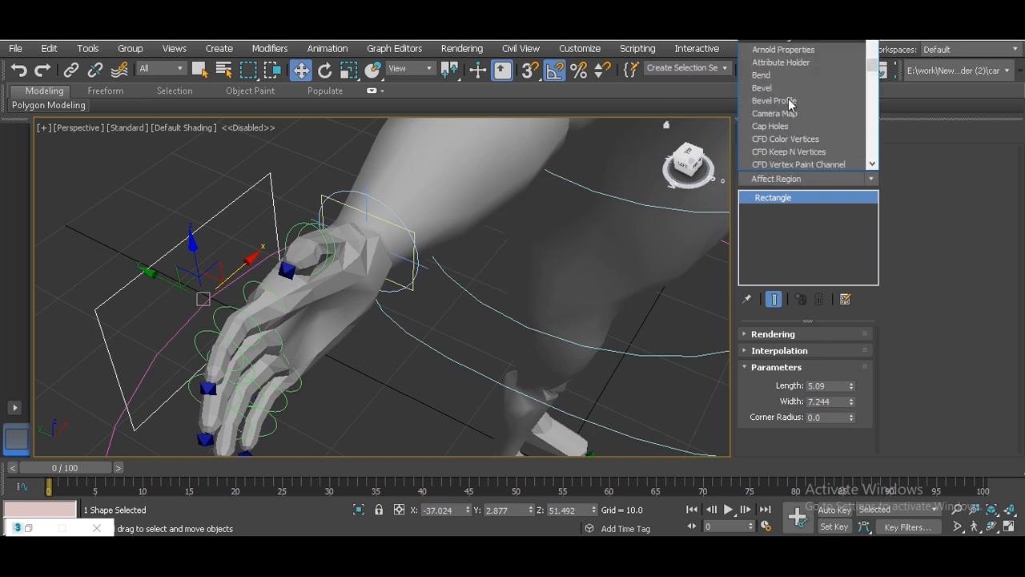
key(Return)
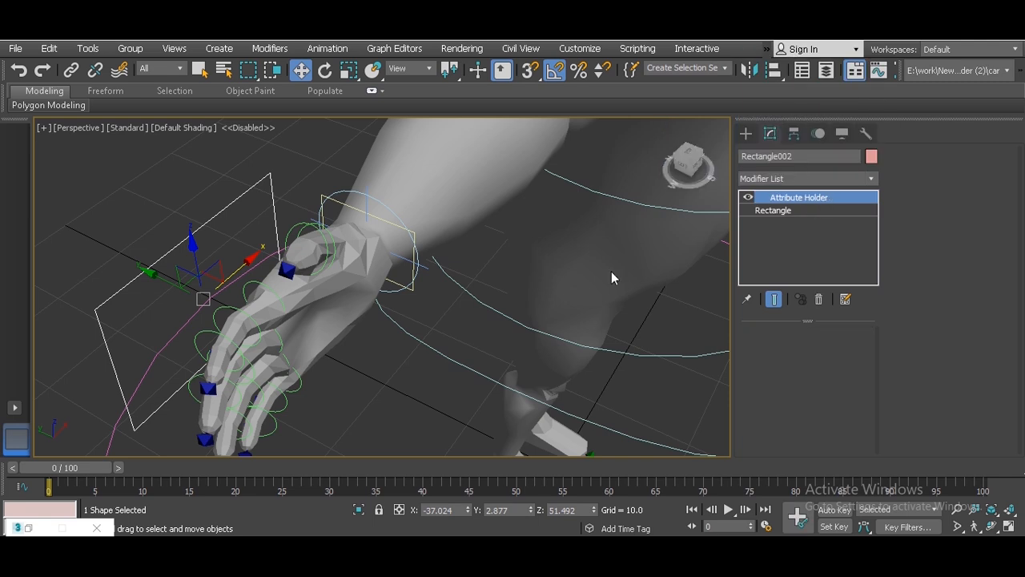
Open the Parameter Editor and define a float spinner parameter named ik_fk_switch with a width of 100.
mouse_move(381, 313)
alt+middle_down()
mouse_move(300, 350)
mouse_move(368, 323)
mouse_move(337, 337)
mouse_move(378, 305)
alt+middle_up()
key(alt+1)
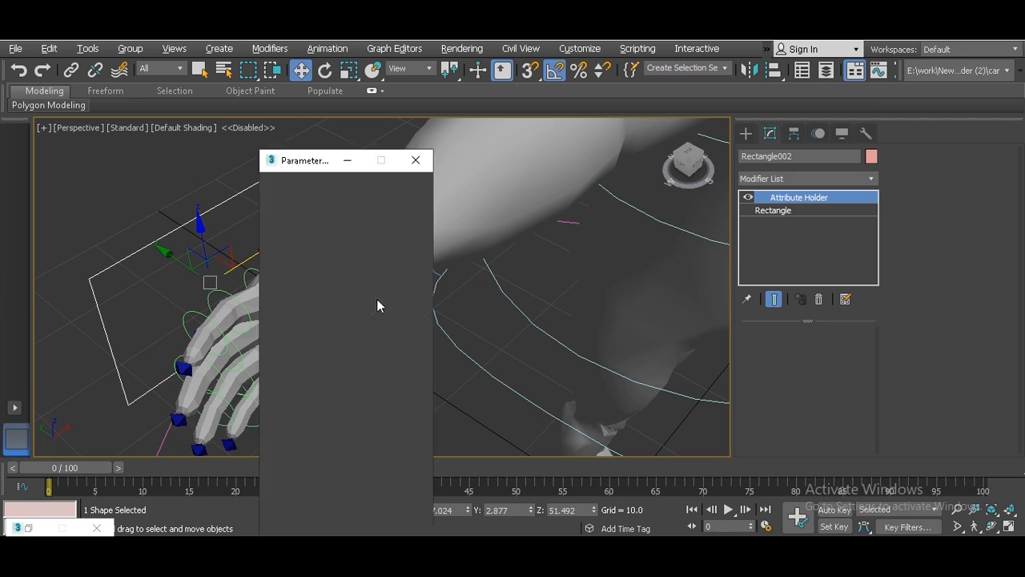
drag(316, 159, 311, 76)
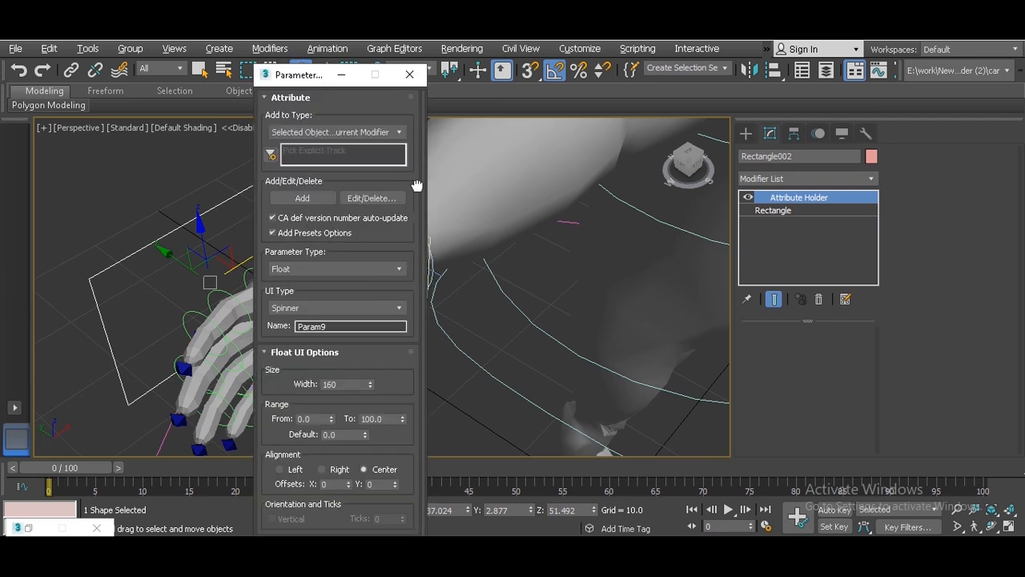
drag(295, 79, 282, 60)
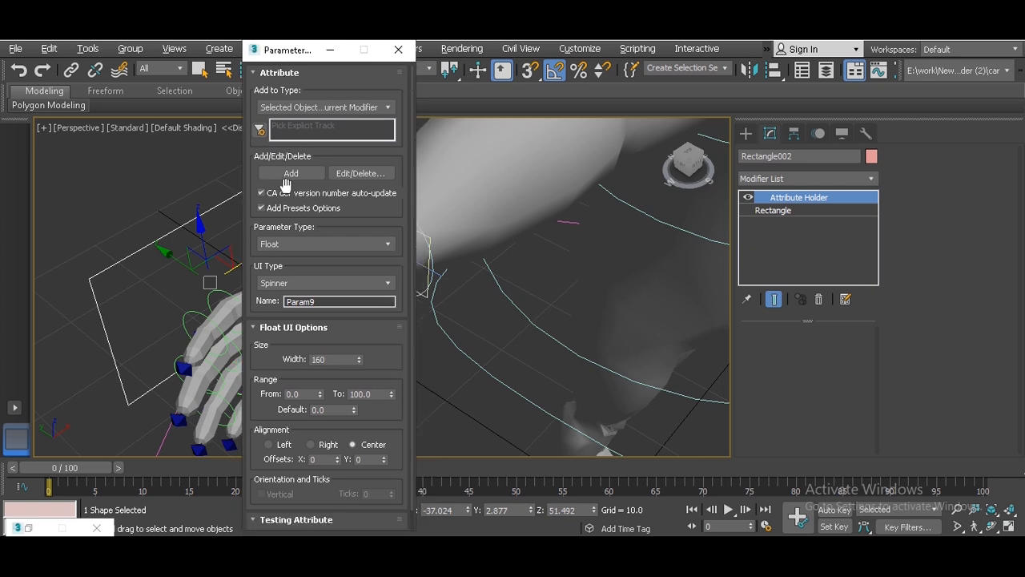
double_click(300, 301)
text(ik_fk_)
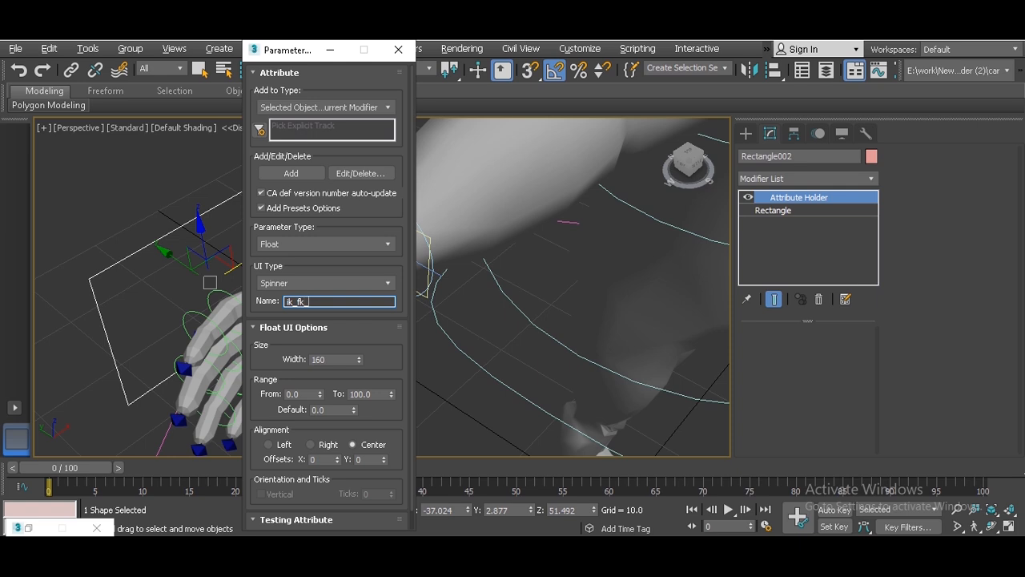
text(switch)
key(Tab)
text(100)
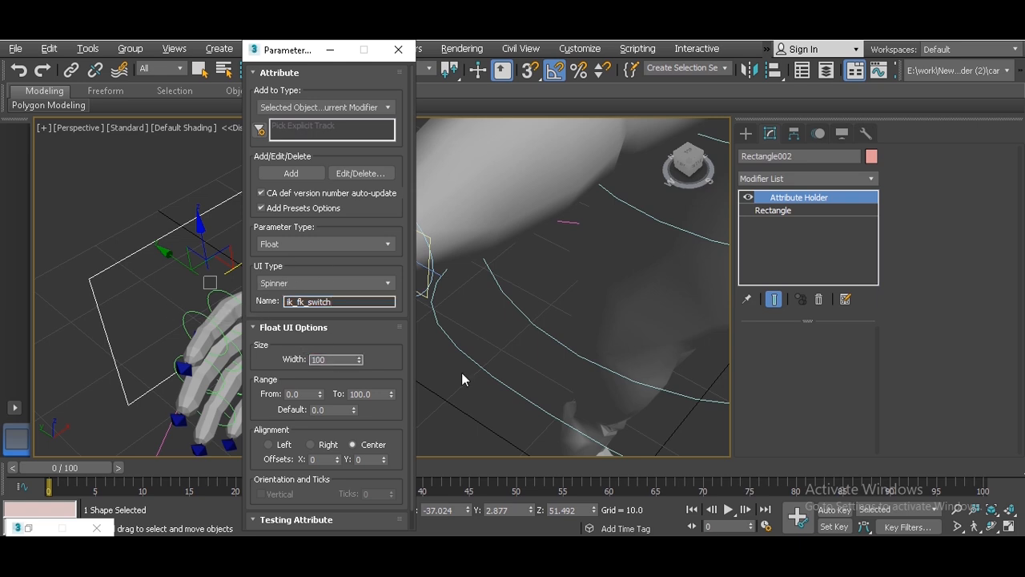
key(Return)
Set the parameter's range maximum to 1, test its spinner, and add the attribute to the rectangle's Attribute Holder modifier.
double_click(376, 394)
text(1)
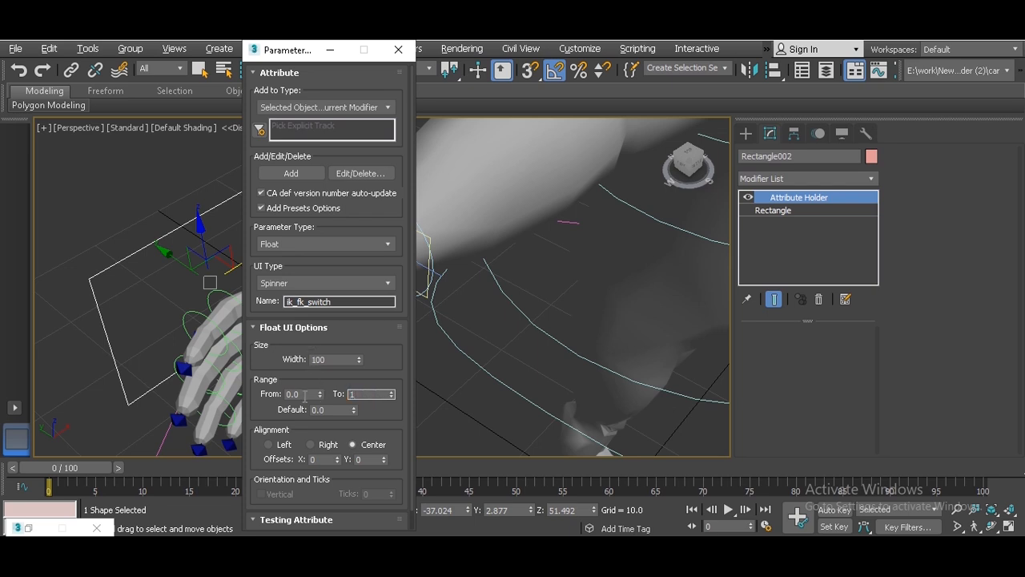
double_click(306, 396)
drag(412, 389, 412, 439)
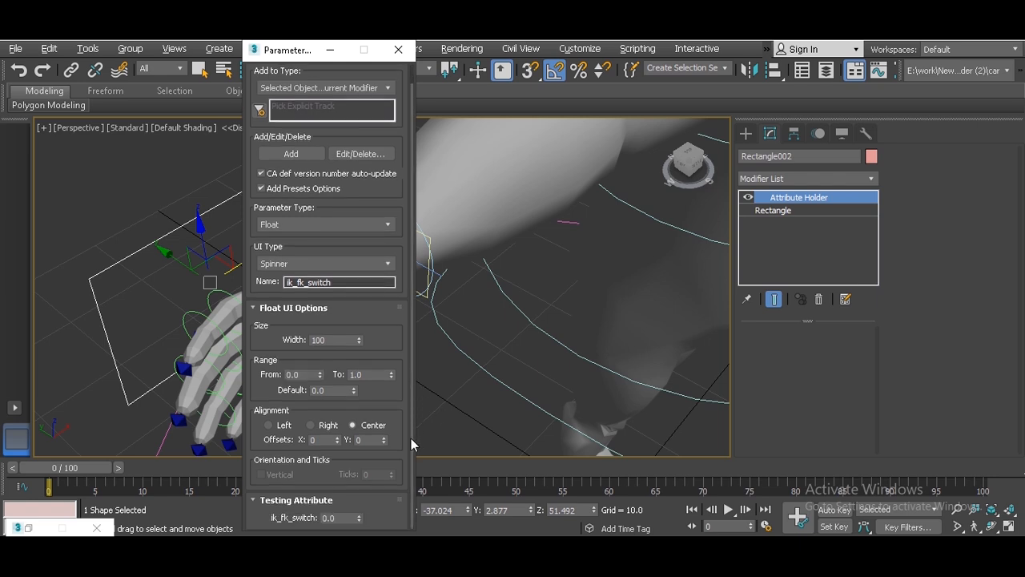
drag(362, 518, 361, 468)
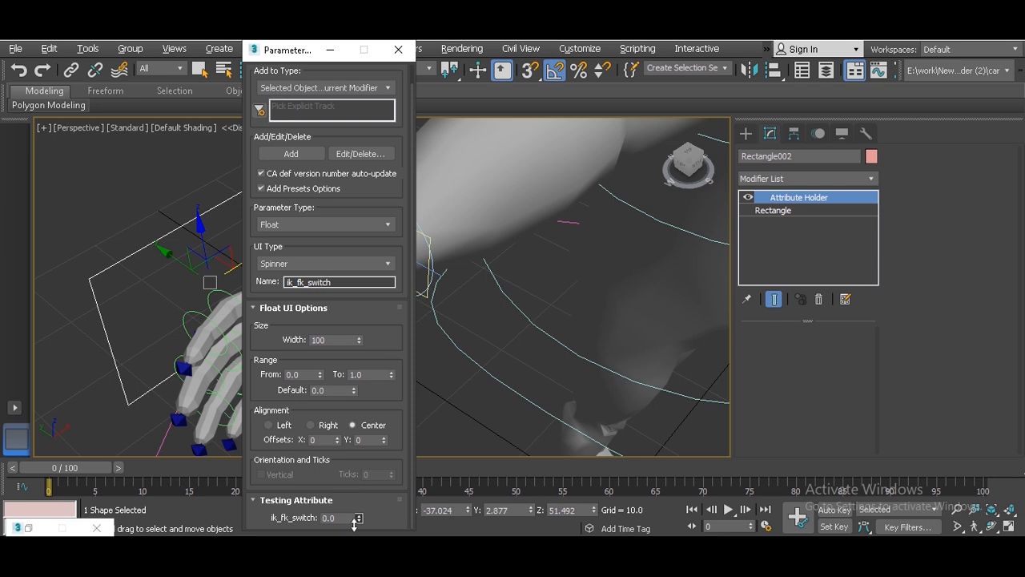
drag(354, 485, 354, 524)
click(308, 154)
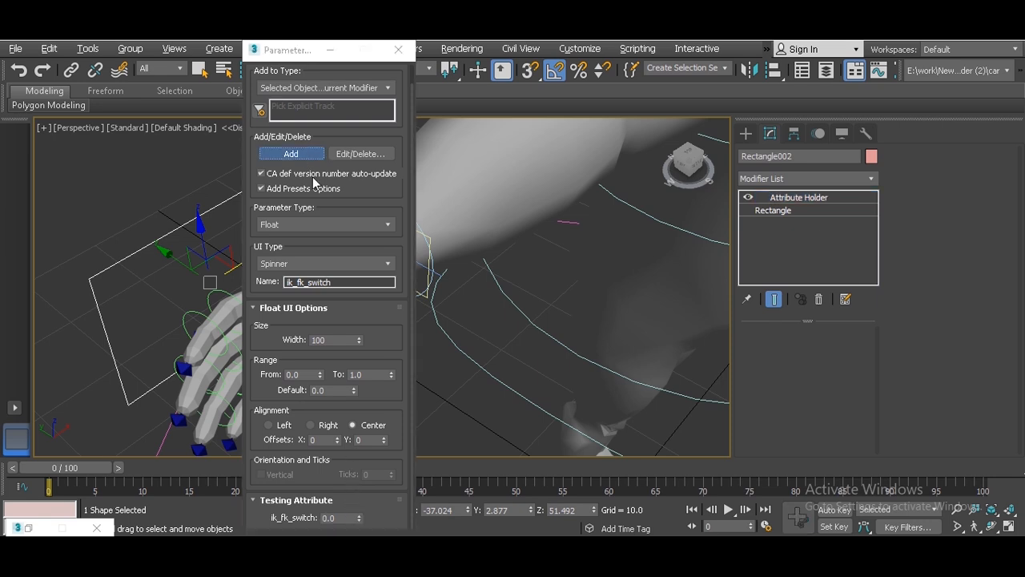
click(398, 49)
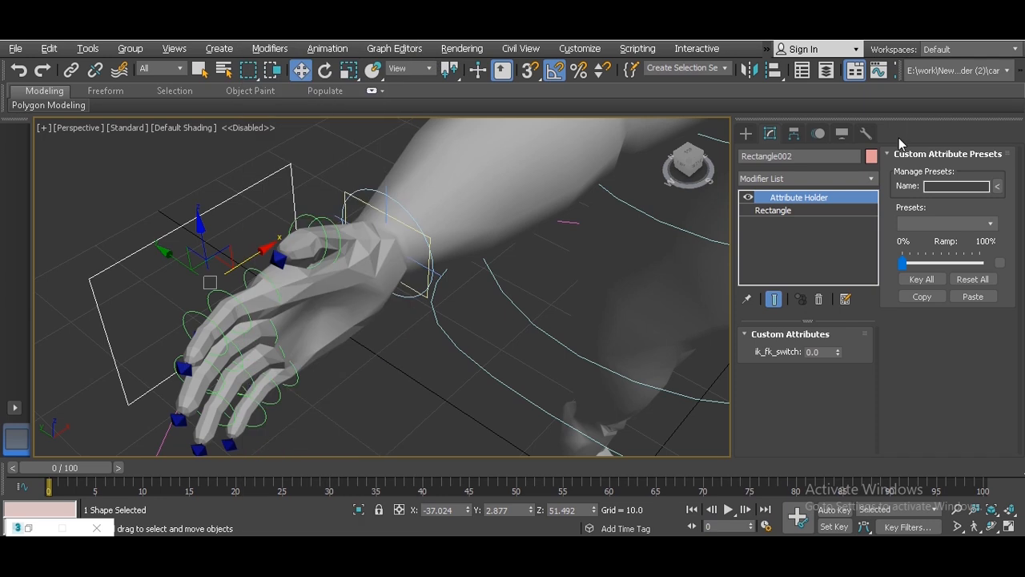
click(921, 154)
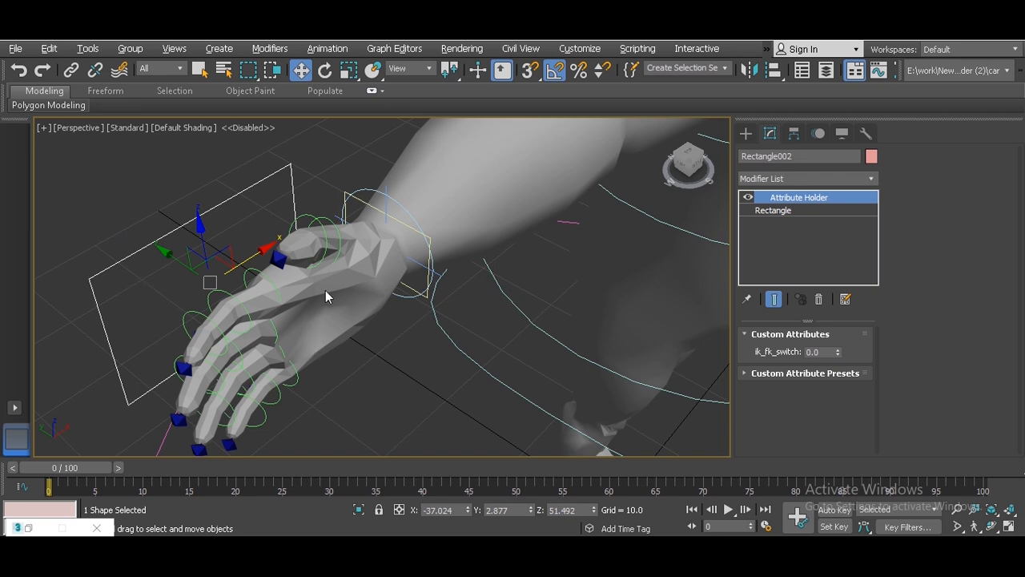
Switch to wireframe, isolate the three main arm bones together with the rectangle controller, and clear the selection.
scroll(325, 290, down, 5)
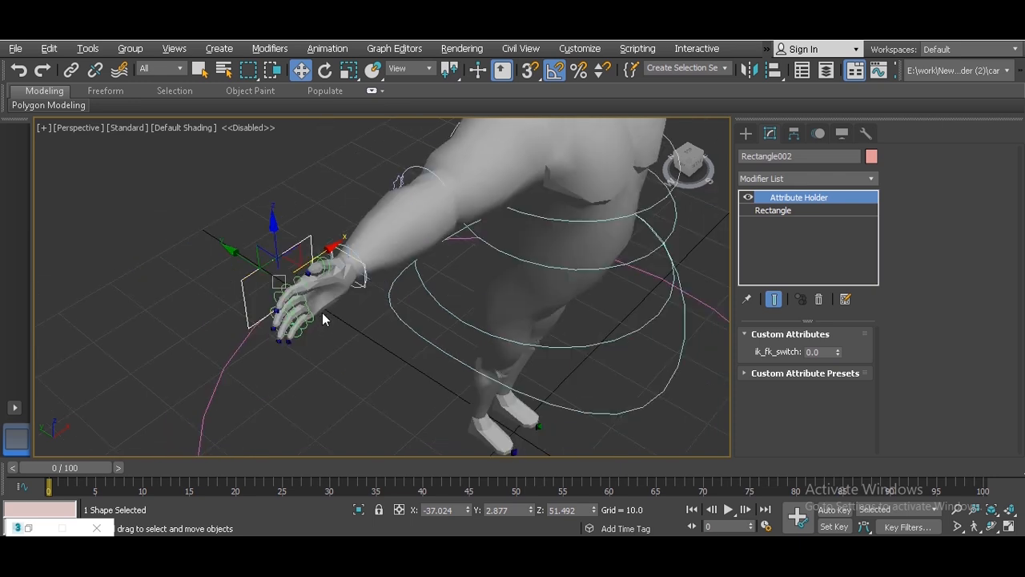
key(F3)
alt+middle_drag(459, 229, 399, 221)
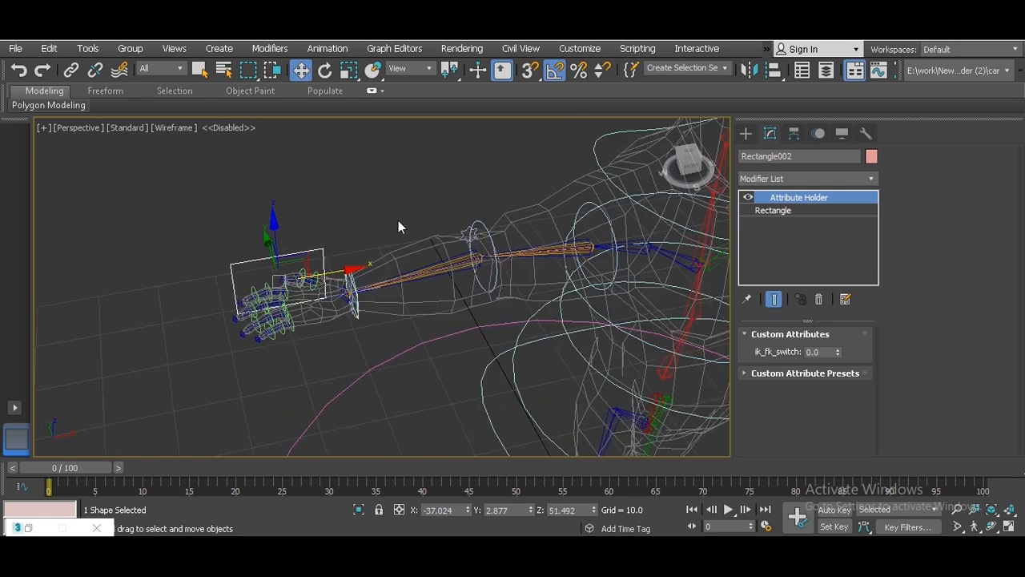
scroll(591, 248, up, 5)
double_click(573, 202)
scroll(426, 224, down, 6)
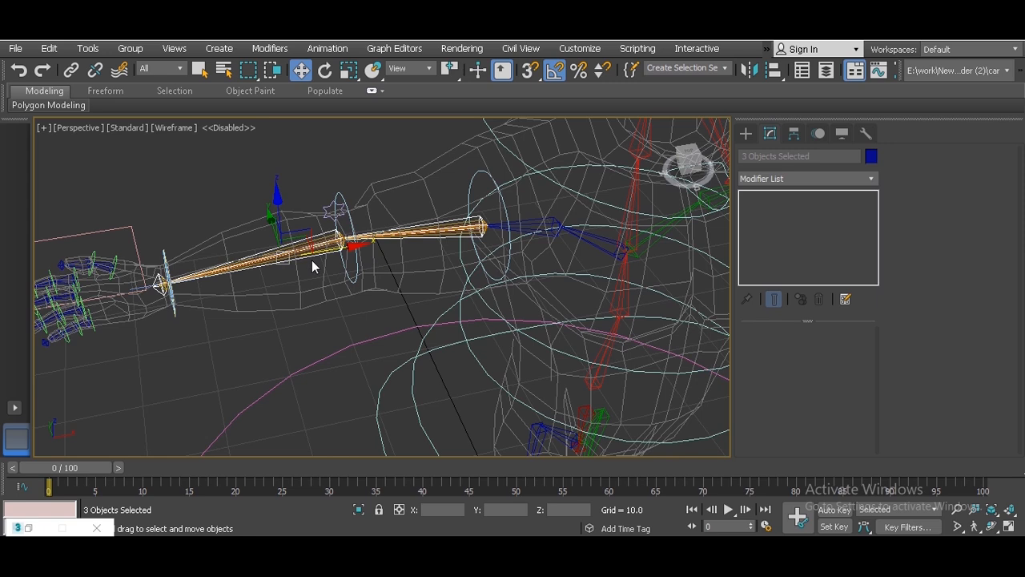
middle_drag(314, 265, 476, 285)
ctrl+click(252, 277)
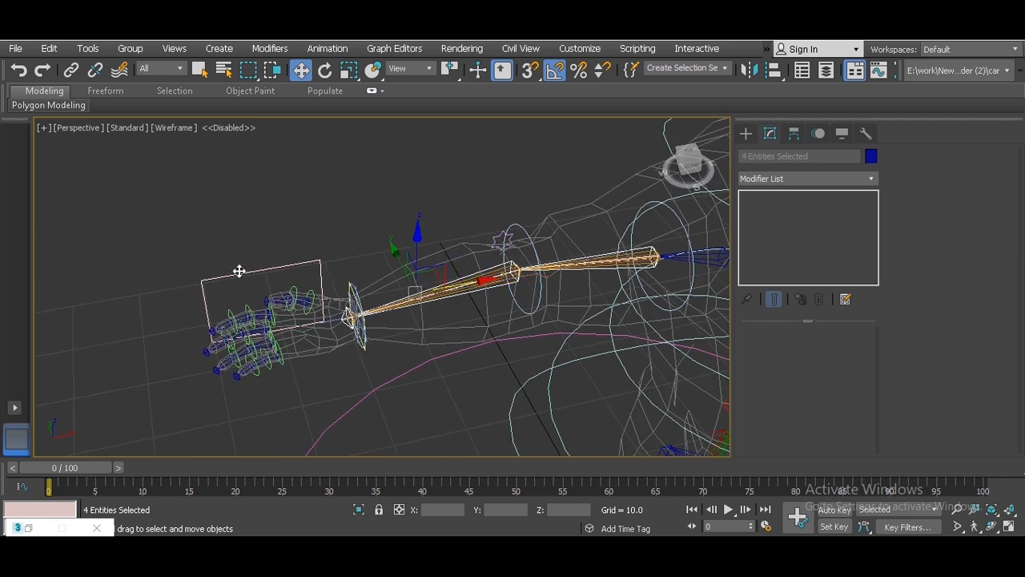
click(358, 511)
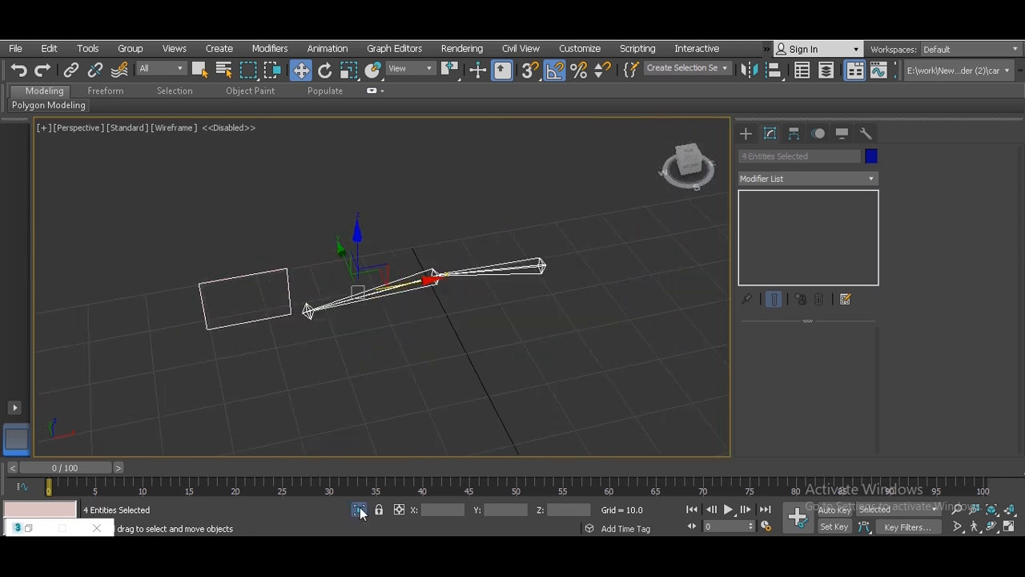
click(416, 349)
middle_drag(417, 349, 422, 368)
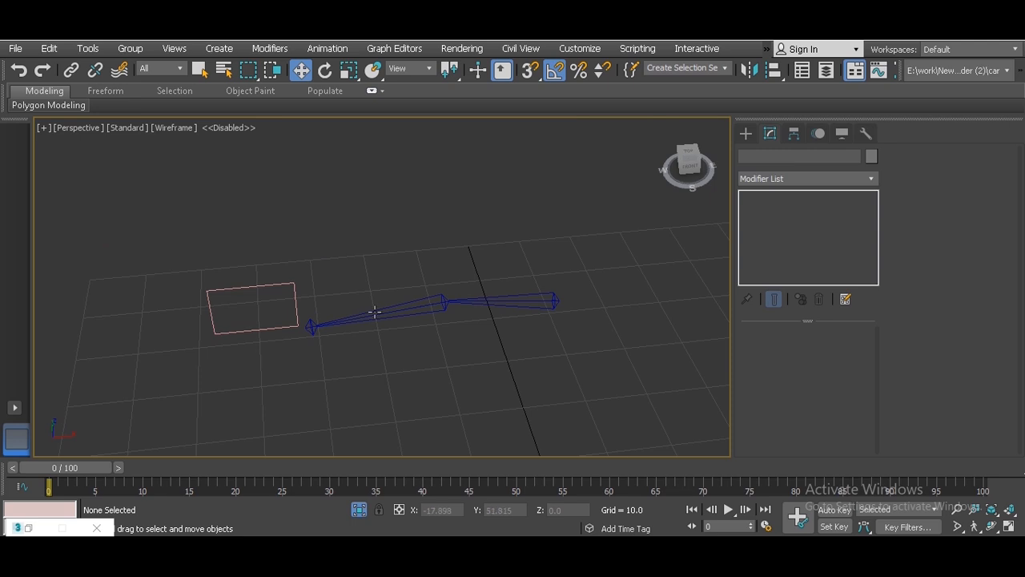
Open the Reaction Manager and place its window so the arm bones and rectangle stay in view.
click(323, 49)
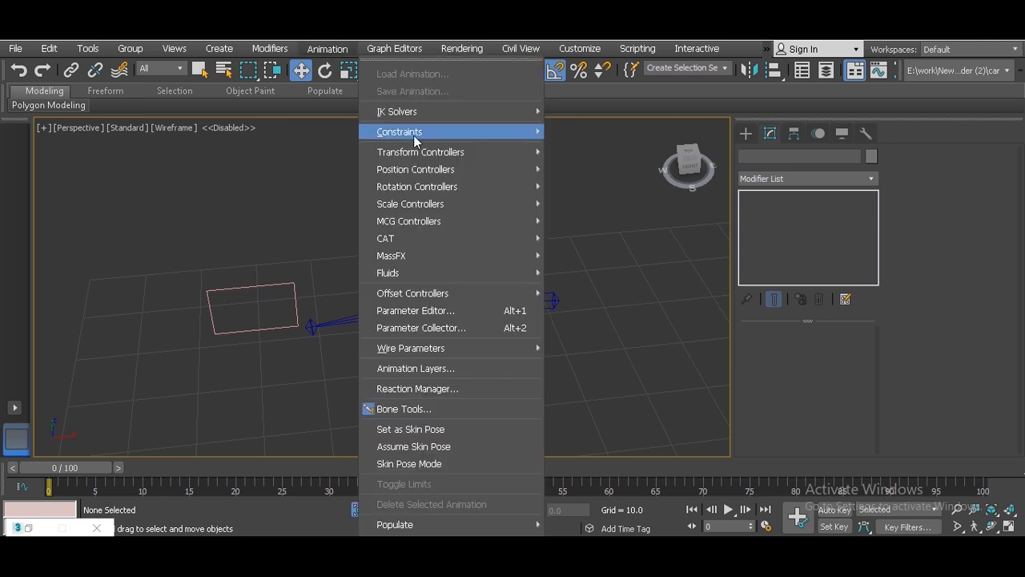
mouse_move(406, 193)
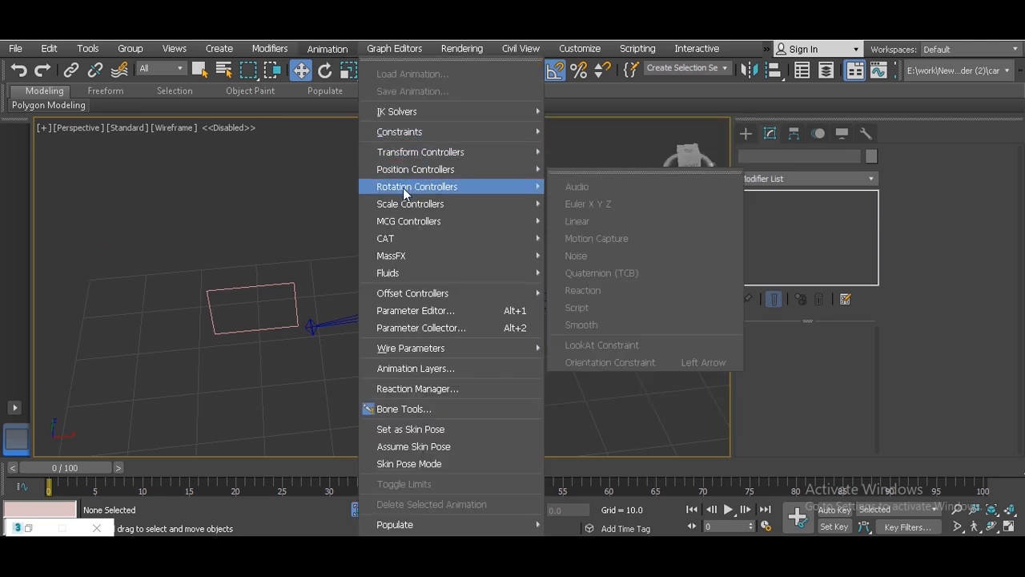
click(388, 388)
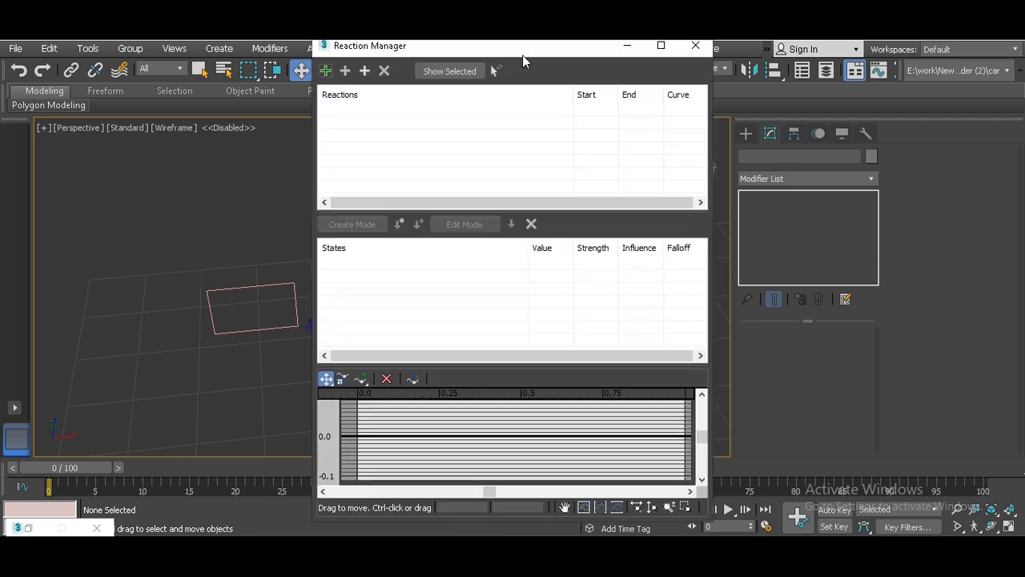
drag(192, 72, 842, 92)
middle_drag(495, 247, 451, 242)
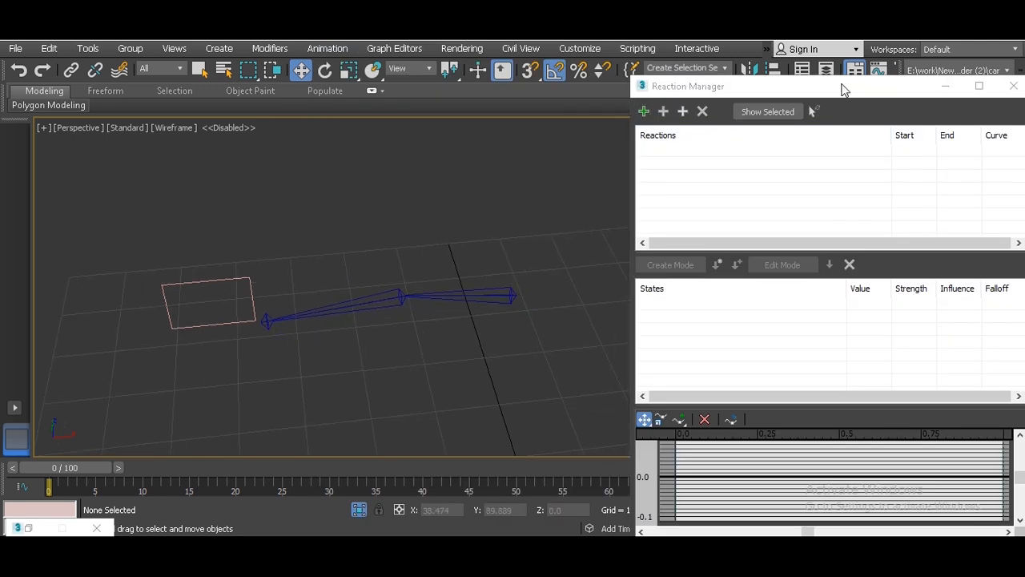
drag(851, 86, 797, 75)
middle_drag(492, 228, 474, 232)
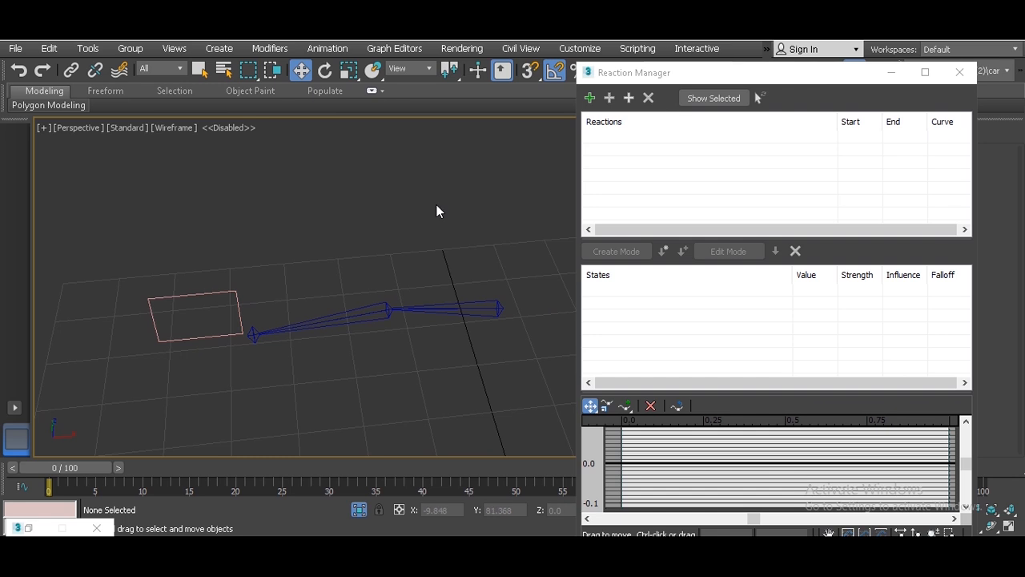
Add the rectangle's ik_fk_switch custom attribute as the reaction master.
click(590, 97)
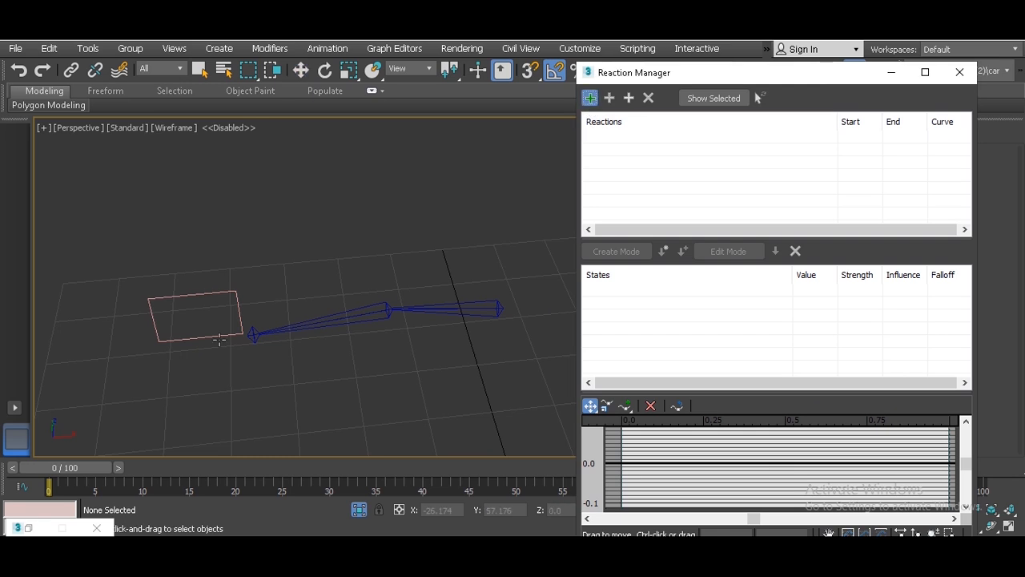
click(184, 297)
mouse_move(187, 342)
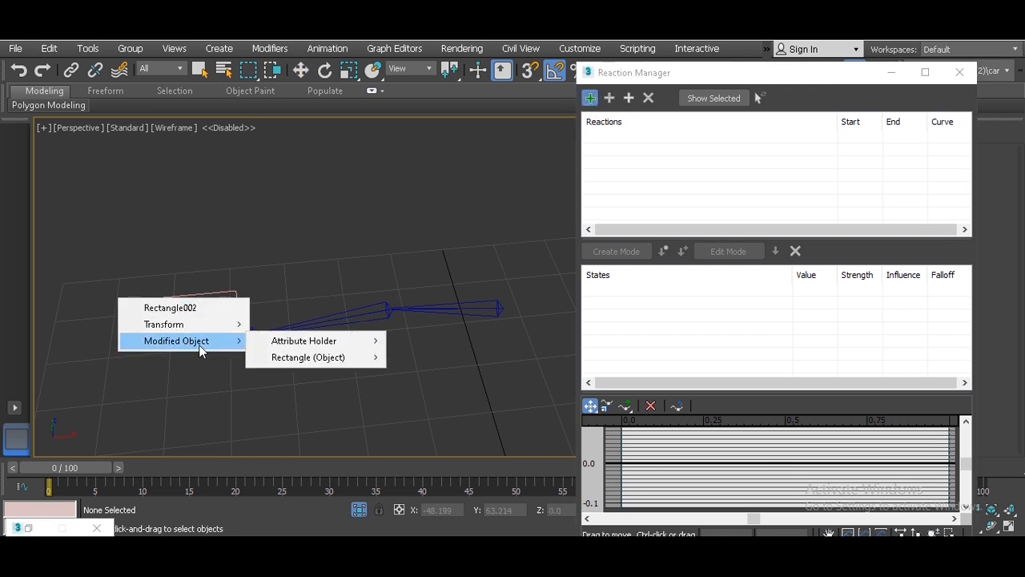
mouse_move(321, 344)
mouse_move(415, 346)
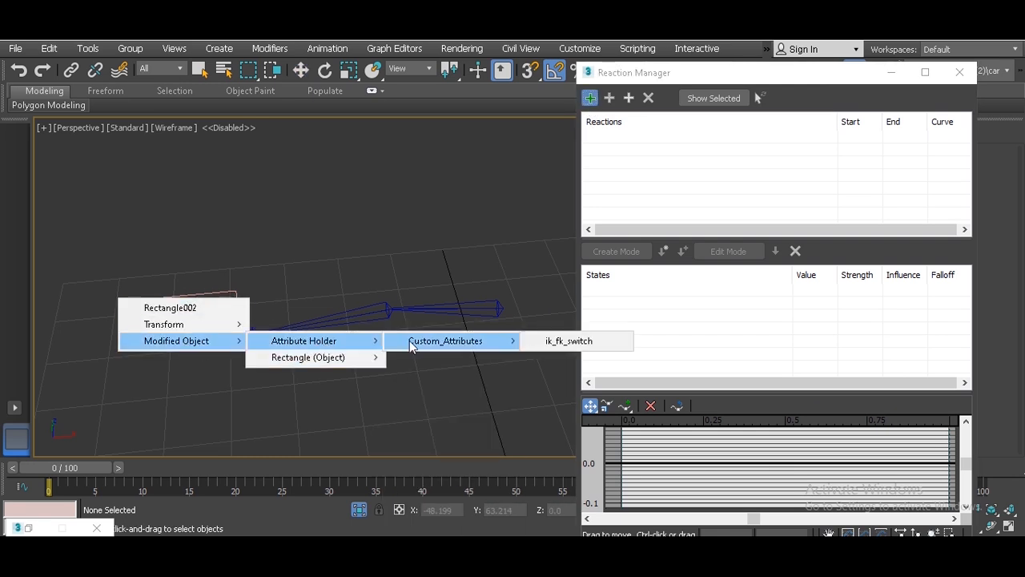
click(558, 348)
Add the upper arm bone's Orientation Weight 0 as a slave of the ik_fk_switch reaction.
click(610, 98)
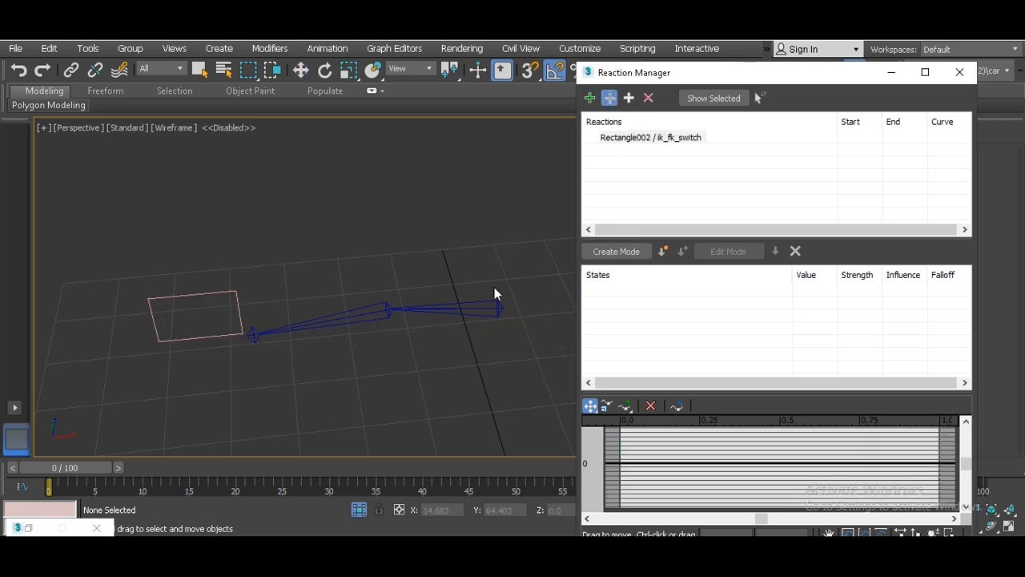
scroll(479, 278, up, 5)
middle_drag(479, 278, 403, 288)
click(404, 325)
mouse_move(404, 338)
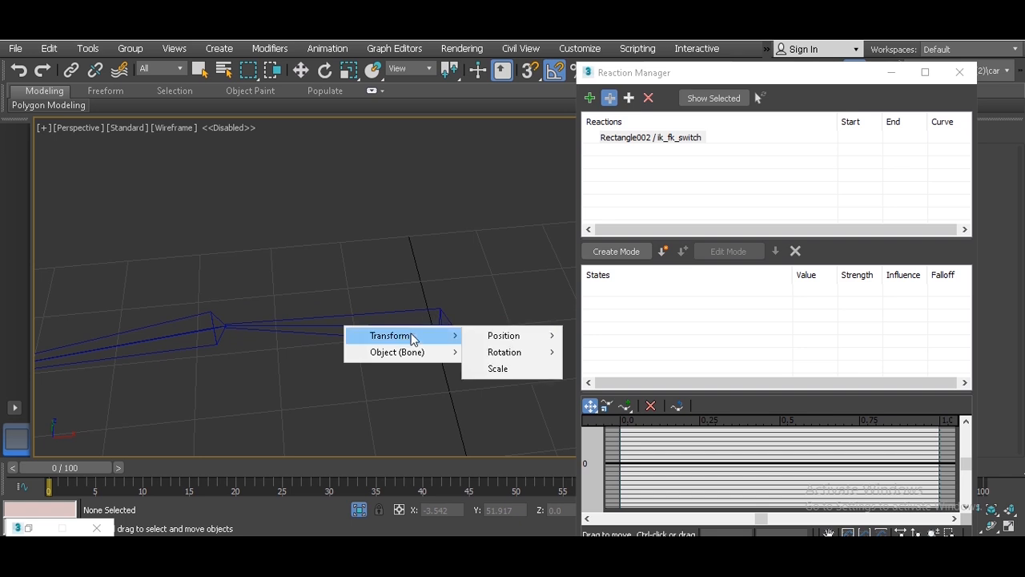
mouse_move(510, 355)
mouse_move(612, 377)
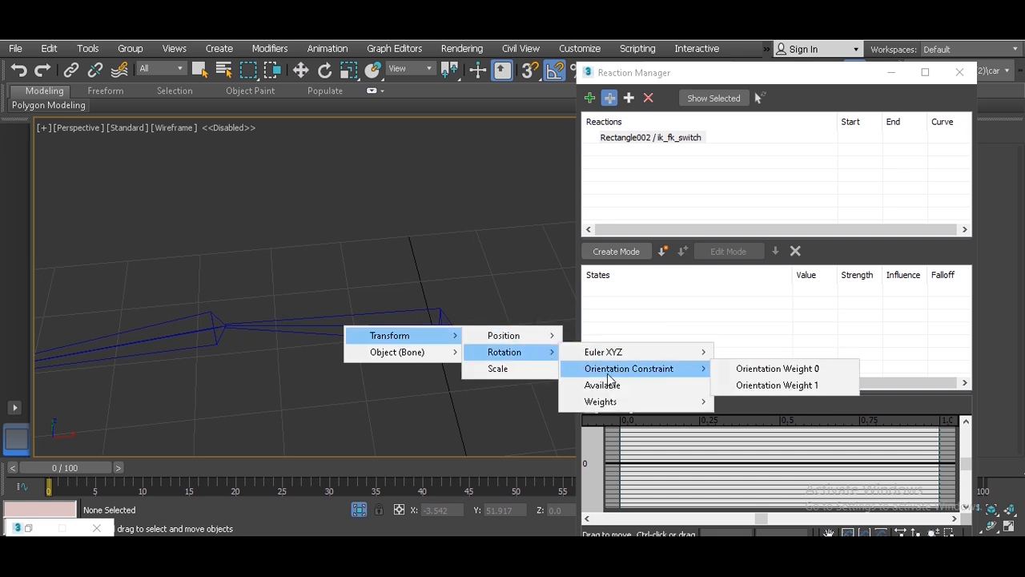
click(769, 370)
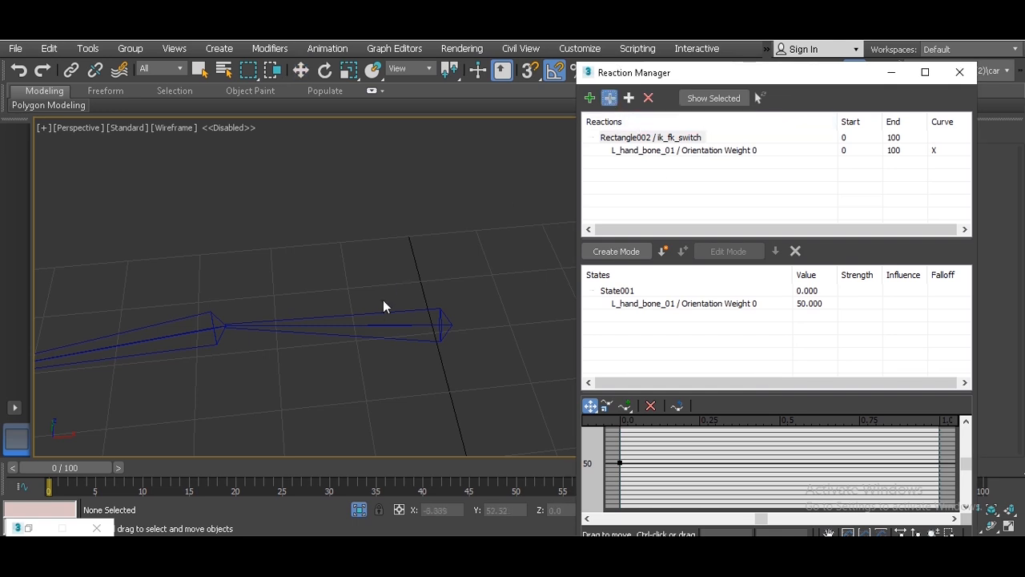
Add the upper arm bone's Orientation Weight 1 as a slave of the same reaction.
click(384, 326)
mouse_move(393, 340)
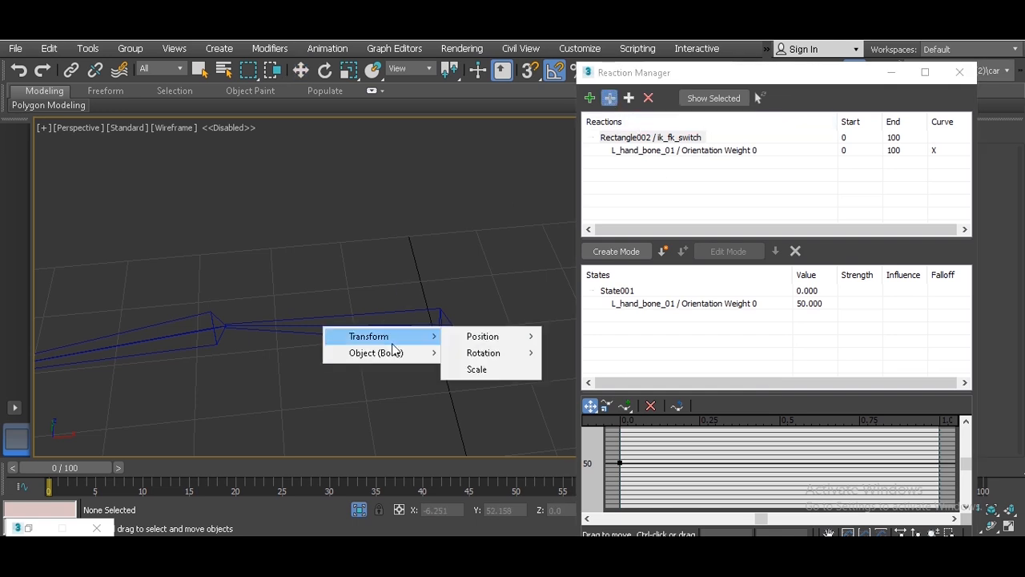
mouse_move(512, 356)
mouse_move(609, 373)
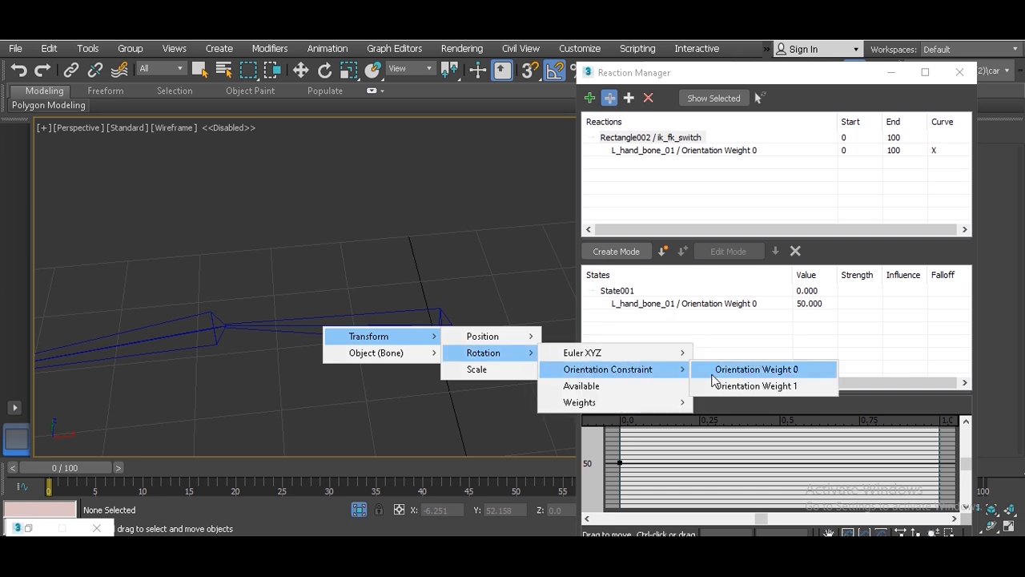
click(736, 387)
Add the forearm bone's Orientation Weight 0 as a slave of the ik_fk_switch reaction.
middle_drag(218, 265, 359, 275)
click(336, 341)
mouse_move(361, 351)
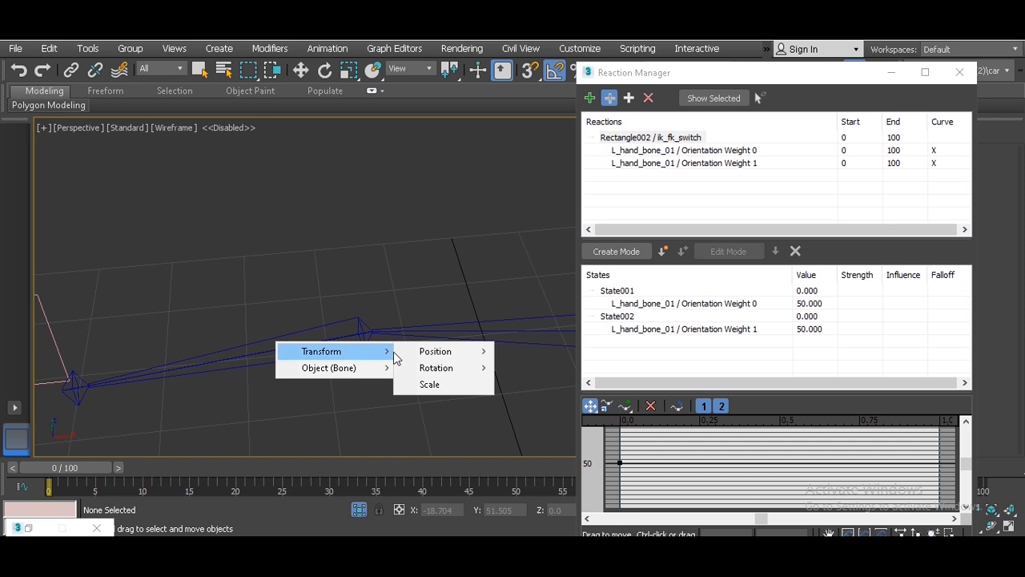
mouse_move(466, 367)
mouse_move(534, 386)
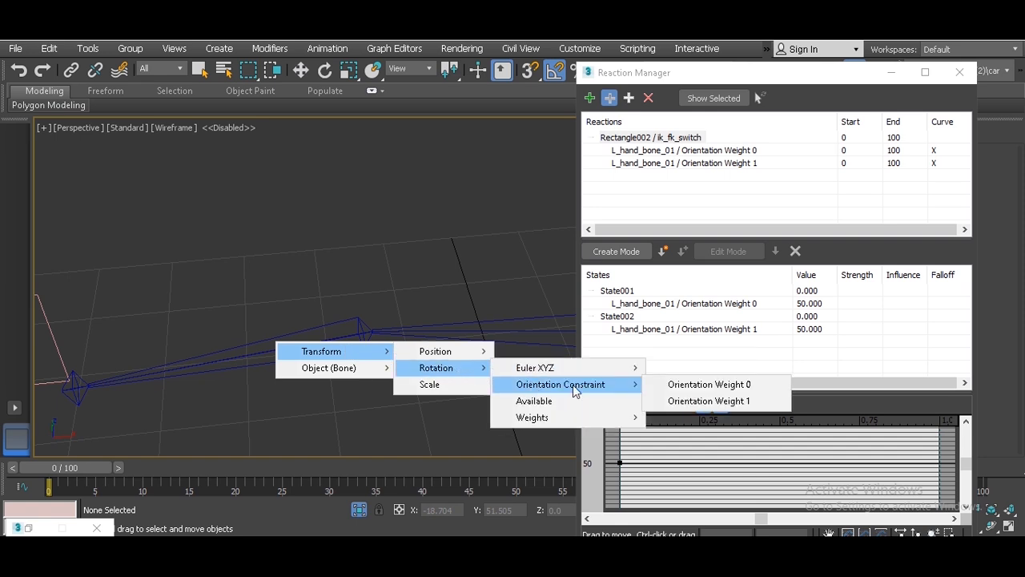
click(708, 385)
Add the forearm bone's Orientation Weight 1 as a slave of the ik_fk_switch reaction.
middle_drag(224, 327, 318, 325)
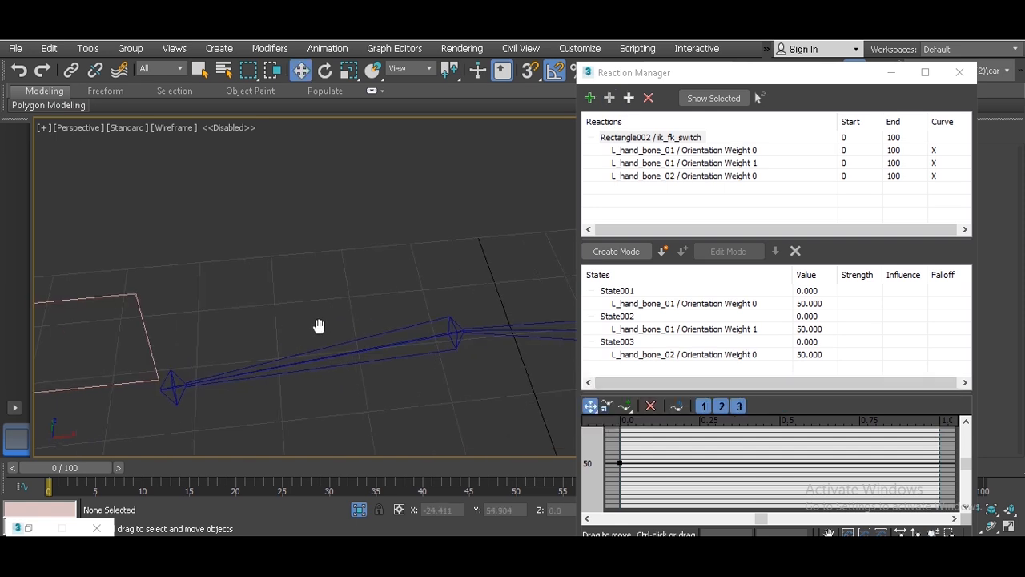
click(610, 99)
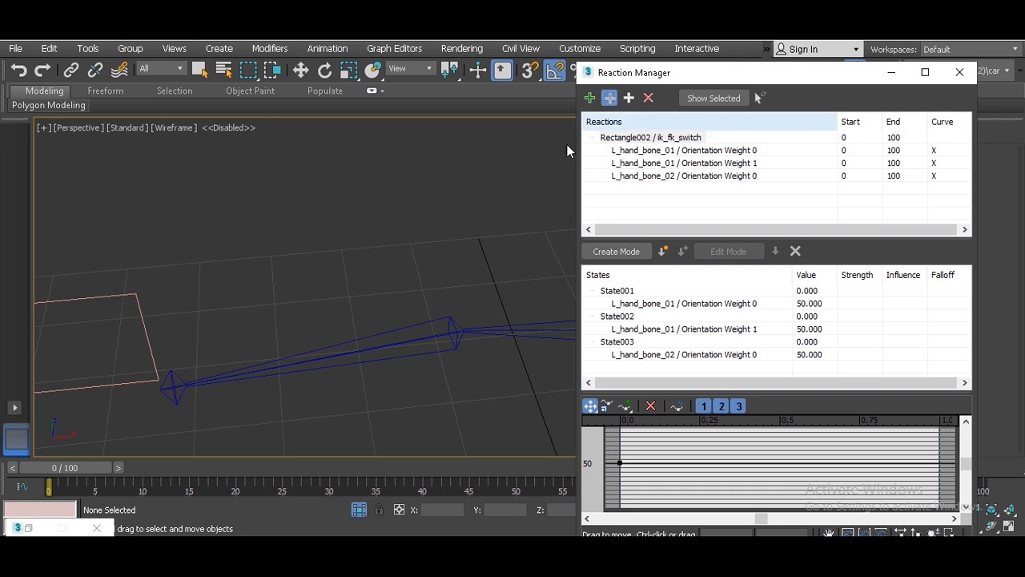
click(377, 346)
mouse_move(396, 361)
mouse_move(476, 374)
mouse_move(614, 393)
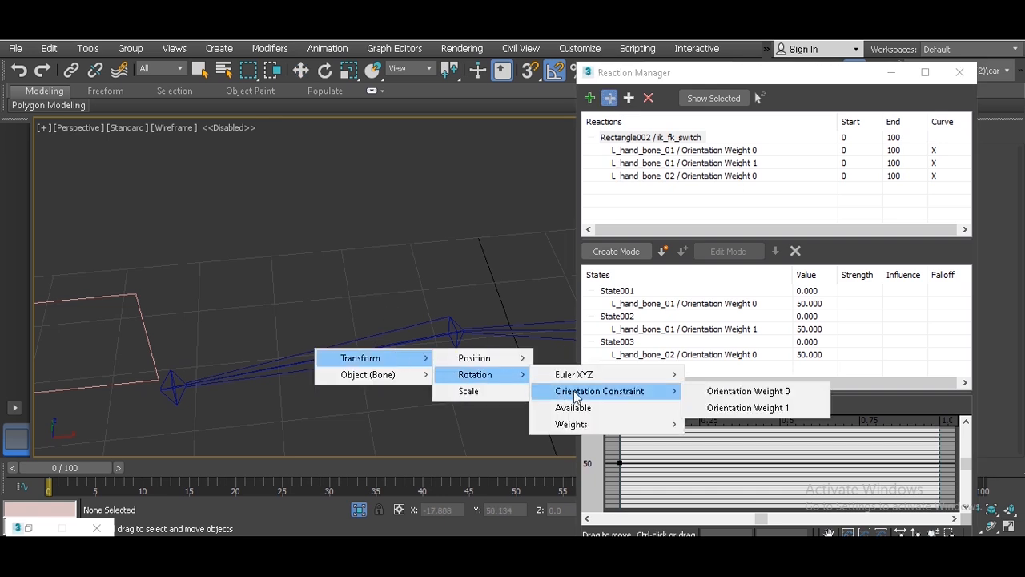
click(753, 407)
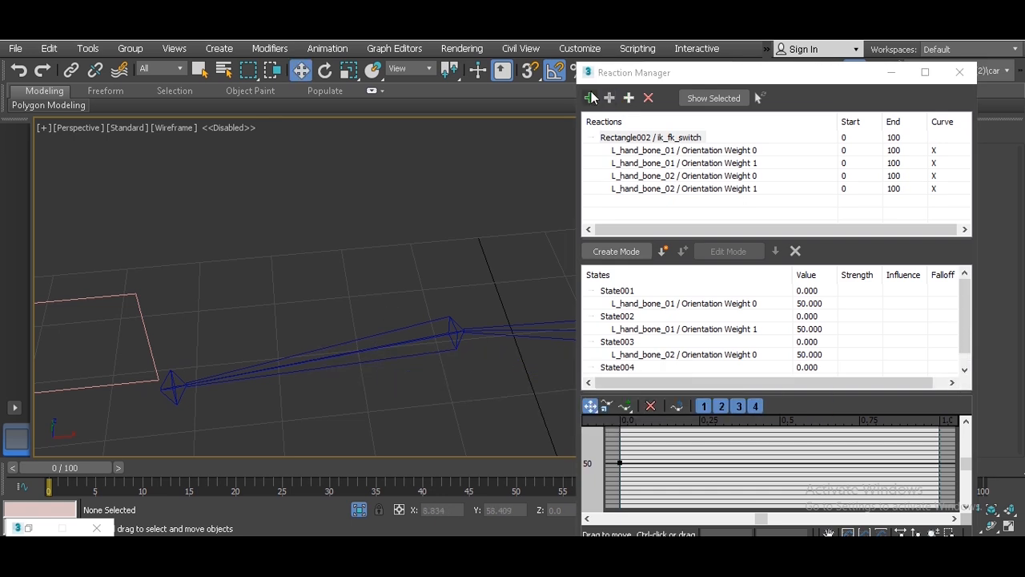
Add the wrist bone's Orientation Weight 0 as a slave of the ik_fk_switch reaction.
click(171, 385)
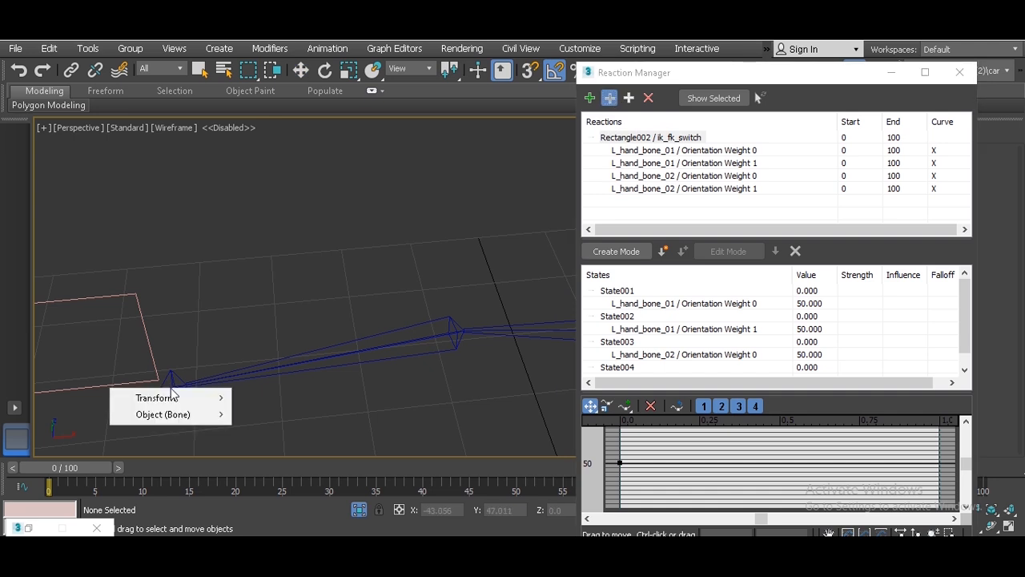
mouse_move(192, 398)
mouse_move(282, 417)
mouse_move(373, 435)
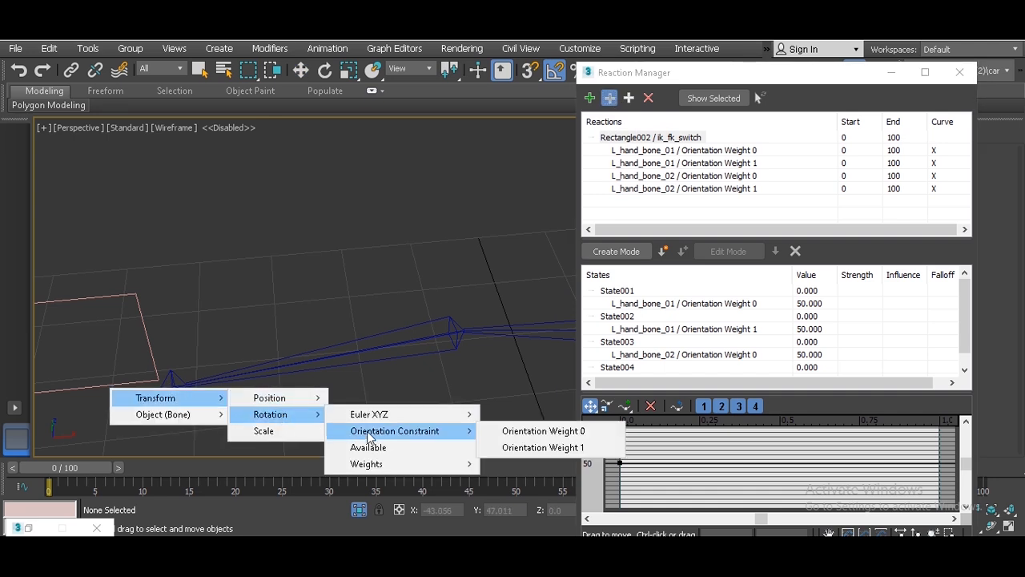
click(534, 430)
Add the wrist bone's Orientation Weight 1 as a slave of the same reaction.
click(609, 98)
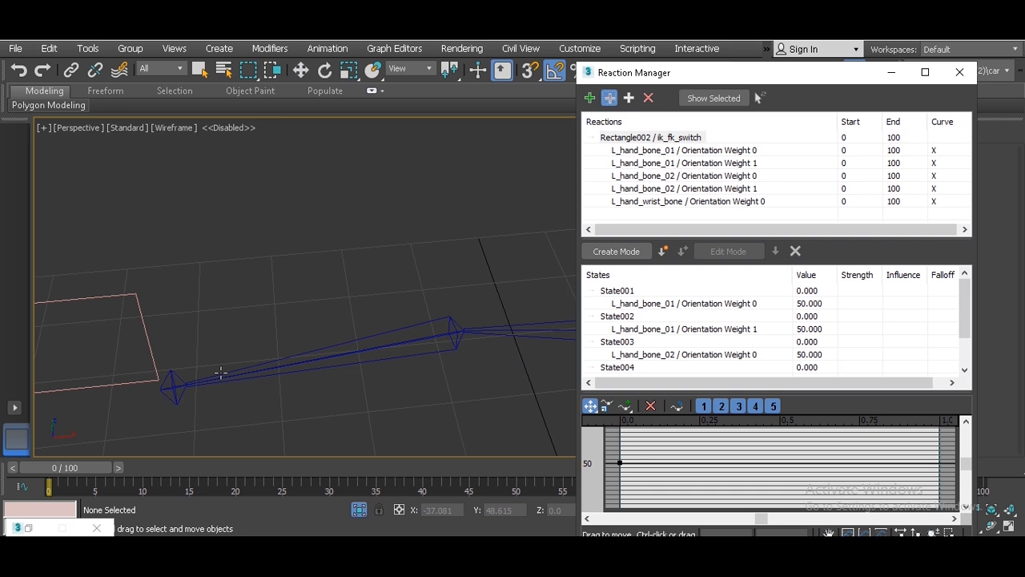
click(172, 388)
mouse_move(186, 401)
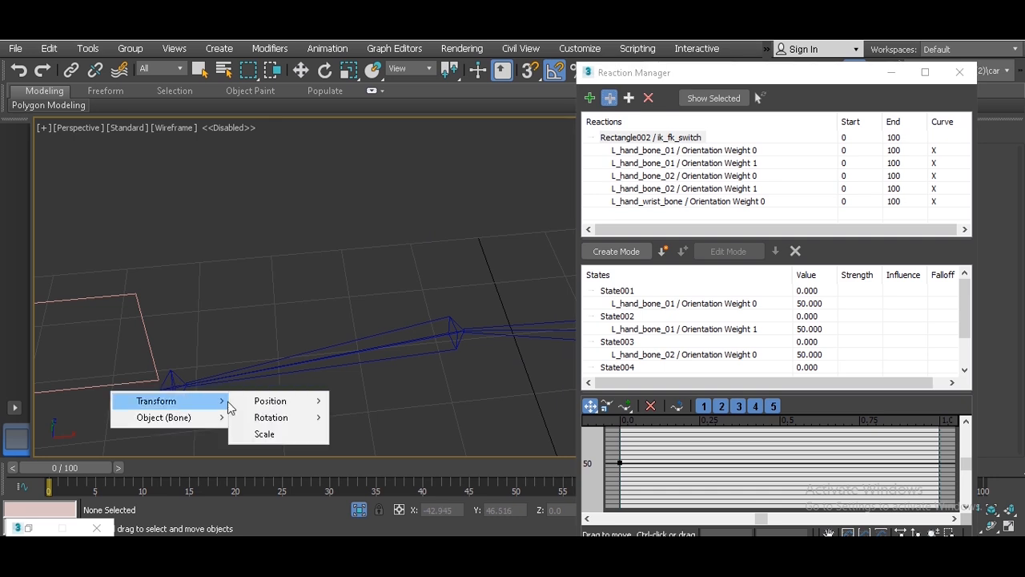
mouse_move(270, 418)
mouse_move(393, 437)
click(548, 452)
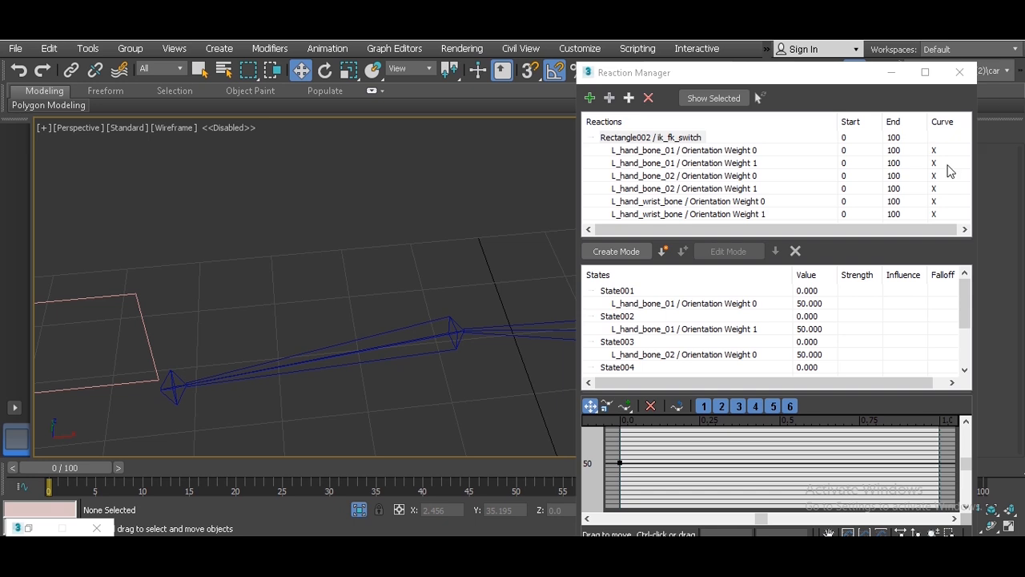
Review the slave list against the forearm, wrist and upper arm bones, selecting them in the viewport.
scroll(695, 190, down, 1)
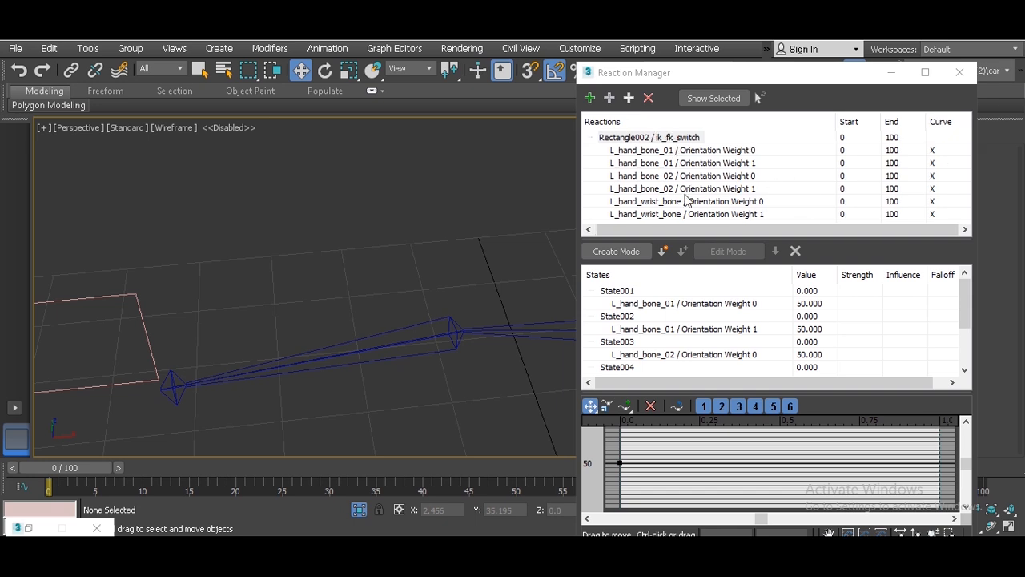
middle_drag(503, 264, 370, 270)
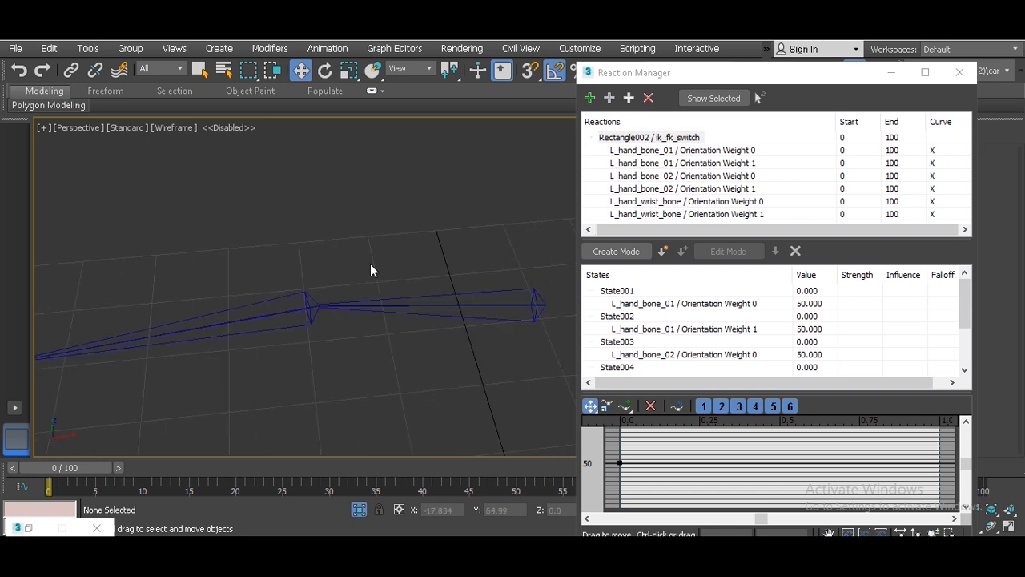
drag(446, 341, 446, 341)
drag(232, 369, 232, 370)
middle_drag(235, 368, 476, 334)
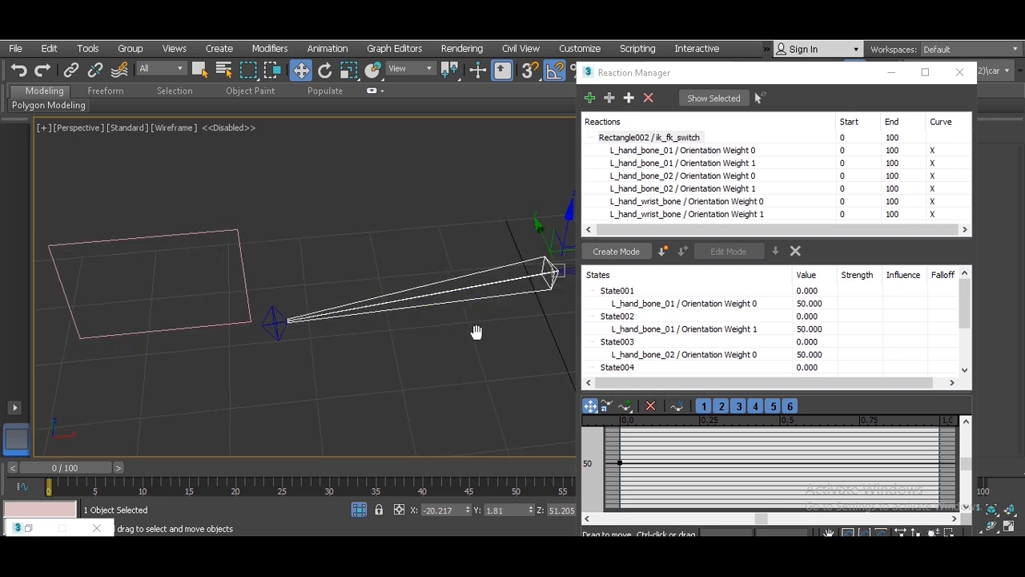
drag(277, 346, 278, 347)
middle_drag(377, 321, 307, 337)
drag(355, 254, 391, 366)
middle_drag(305, 347, 270, 343)
middle_drag(413, 314, 274, 323)
drag(440, 218, 439, 337)
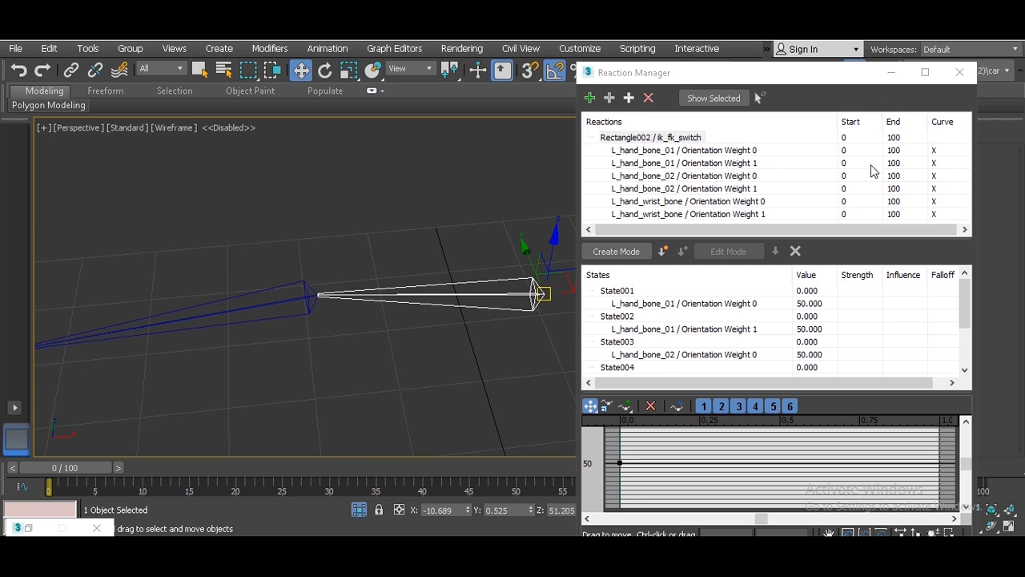
Enable Create Mode, enlarge the states list and delete all six existing single-slave states.
click(643, 253)
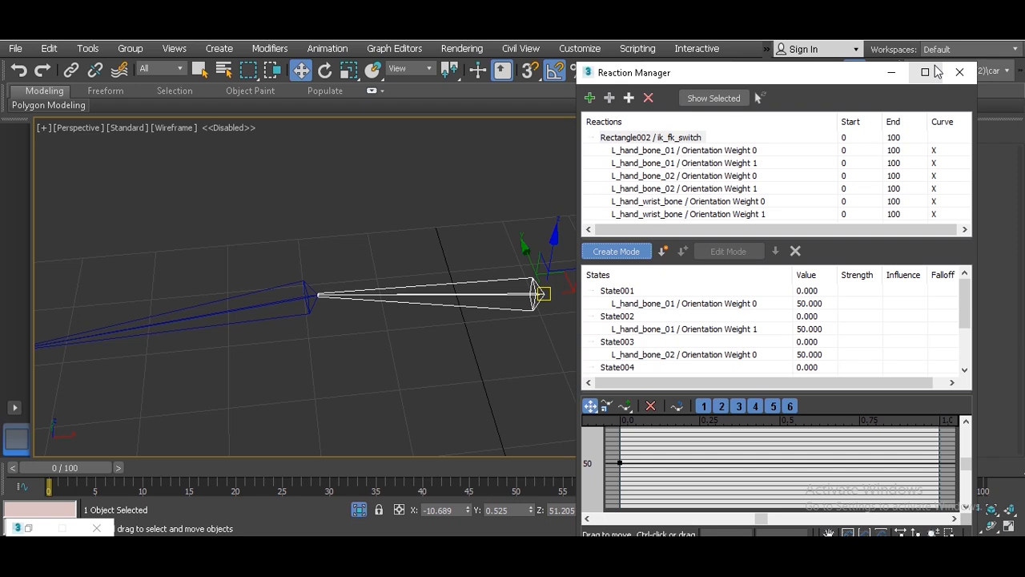
drag(786, 239, 783, 148)
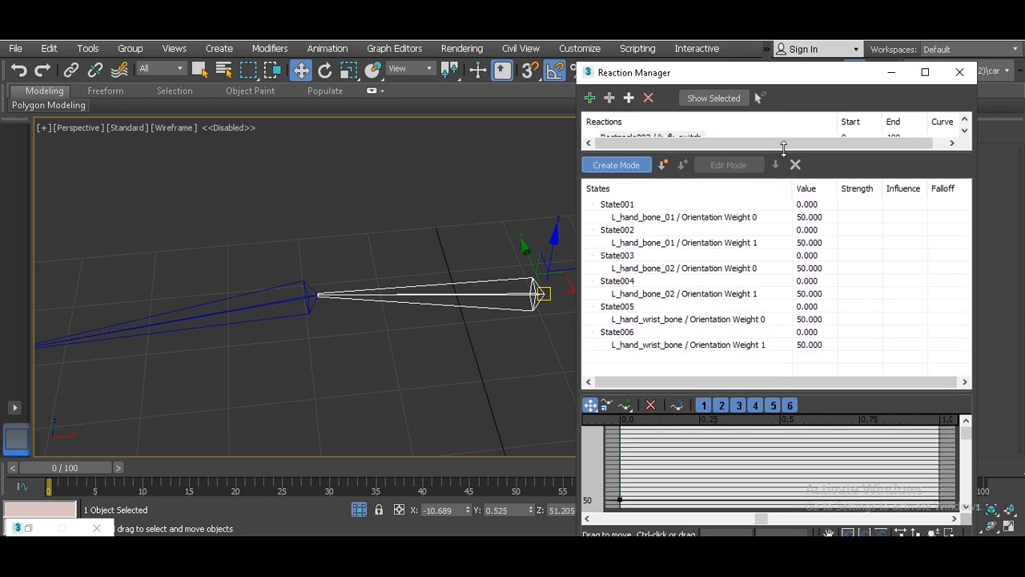
drag(808, 391, 806, 474)
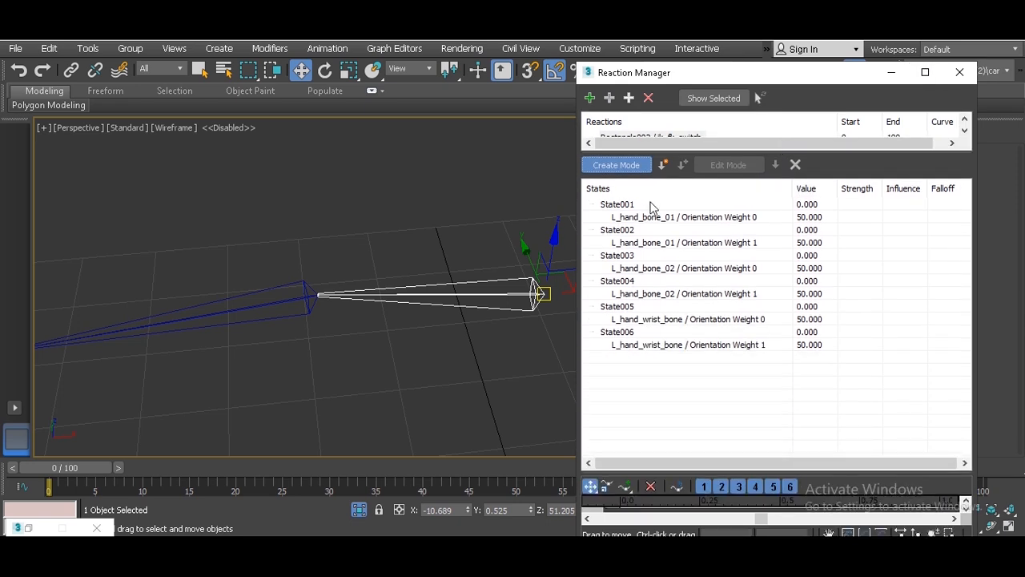
click(617, 204)
click(796, 164)
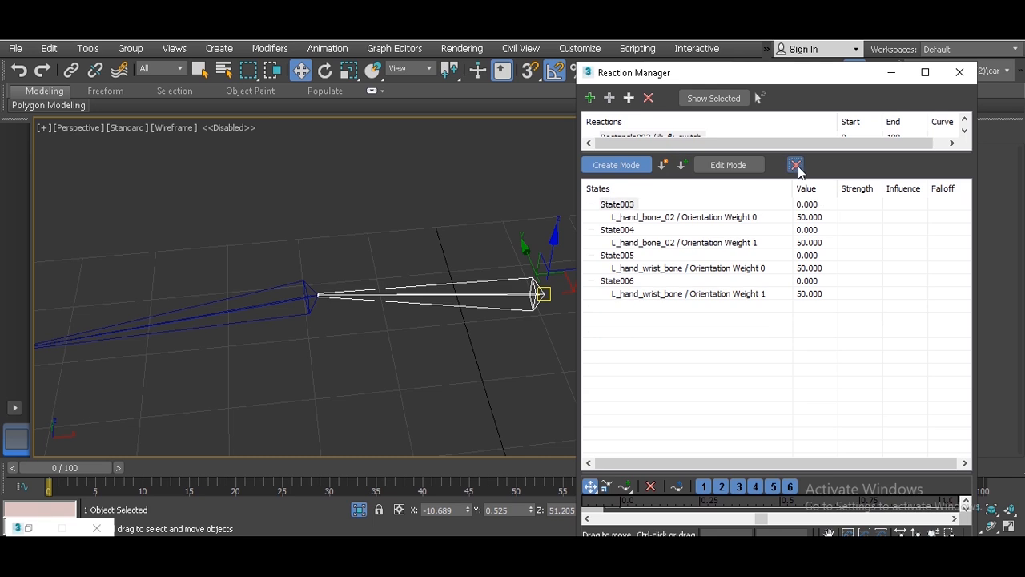
click(795, 164)
click(796, 164)
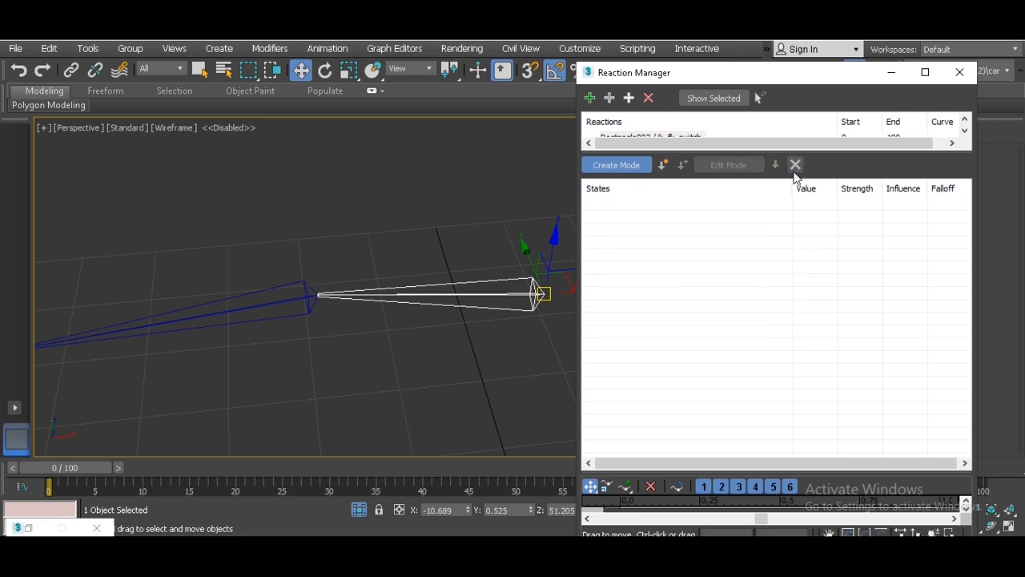
Create two new states covering all slaves and set the second state's ik_fk_switch value to 1.
click(662, 165)
click(663, 165)
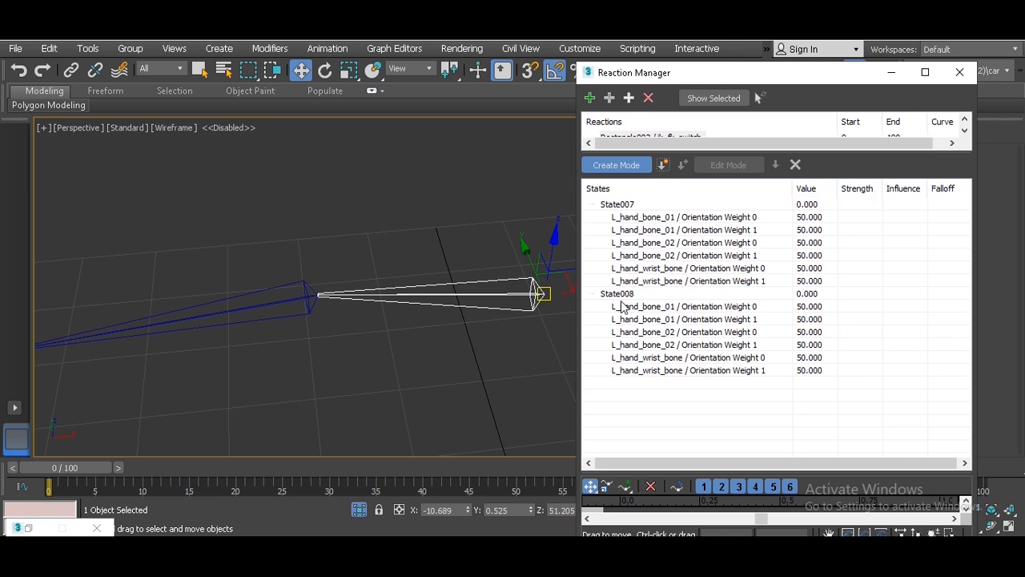
double_click(805, 294)
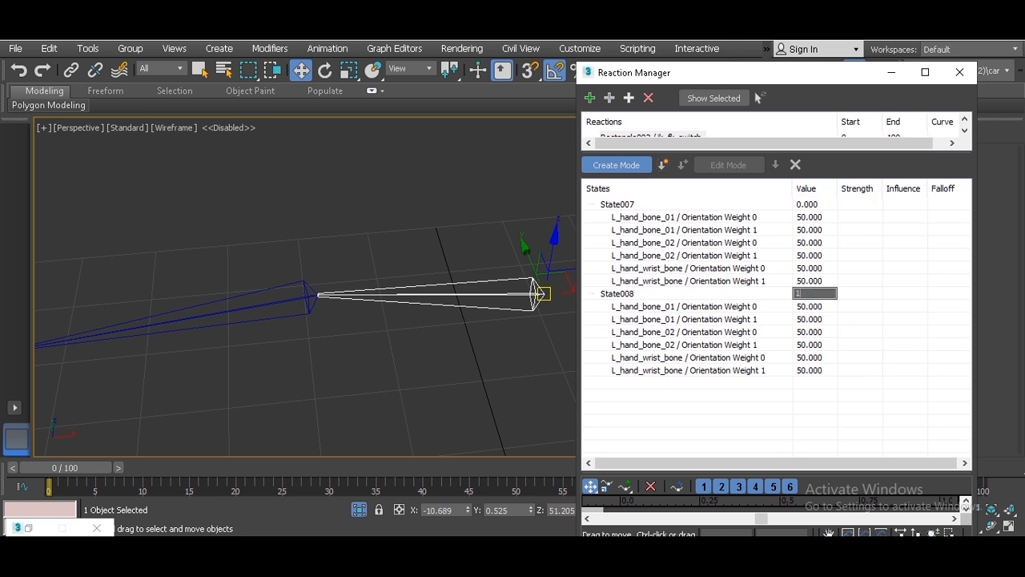
text(1)
key(Return)
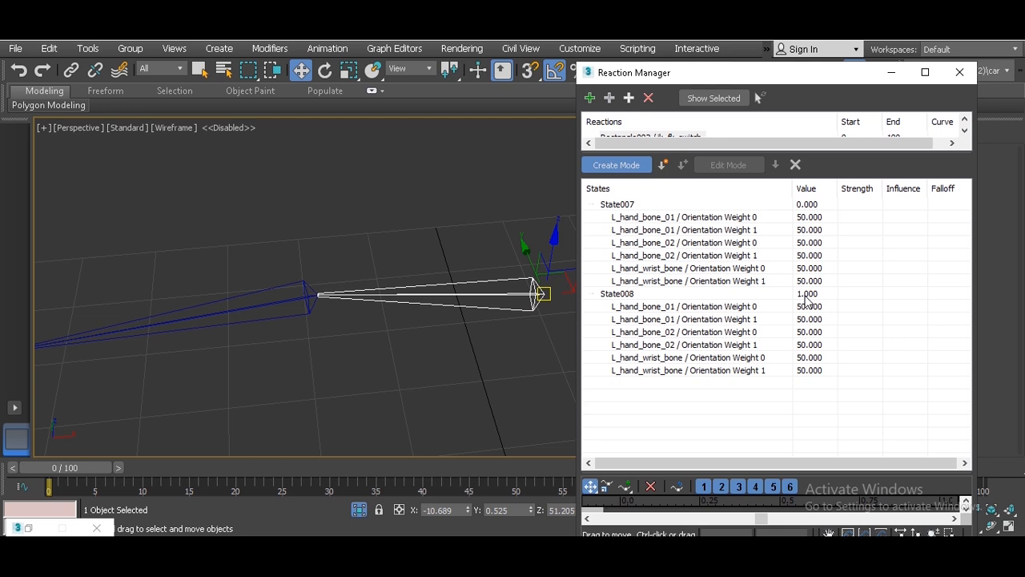
In State007, set Orientation Weight 0 of the upper arm, forearm and wrist bones to 0.
double_click(809, 217)
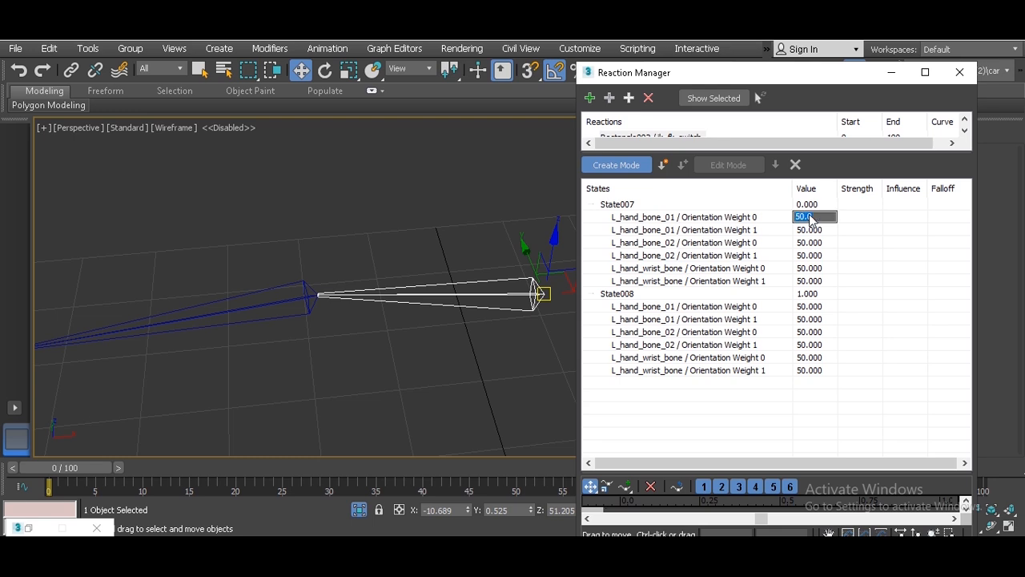
text(0)
double_click(817, 243)
text(0)
double_click(816, 268)
text(00)
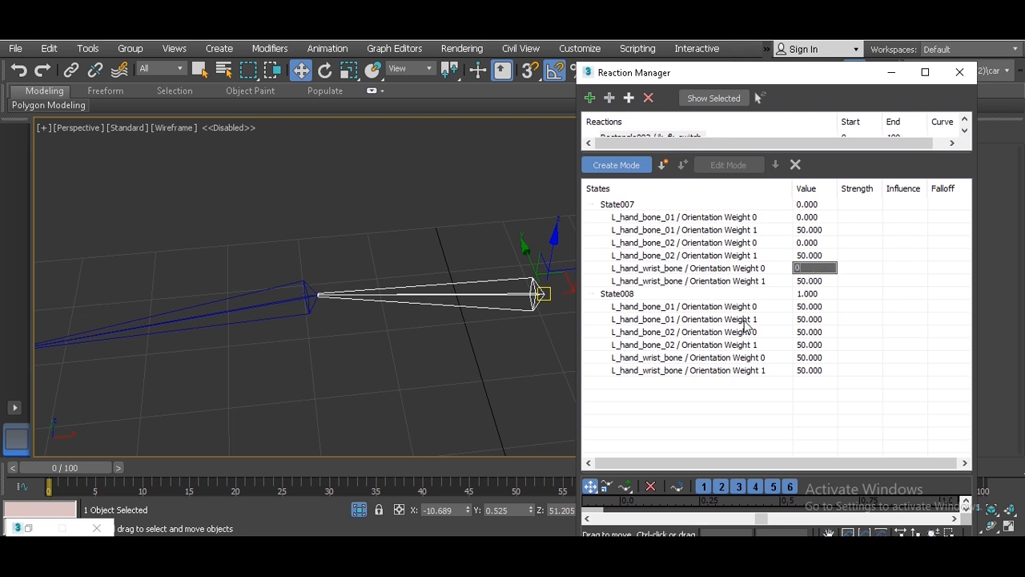
In State008, set Orientation Weight 1 of the upper arm, forearm and wrist bones to 0.
double_click(815, 319)
text(0)
double_click(814, 345)
text(0)
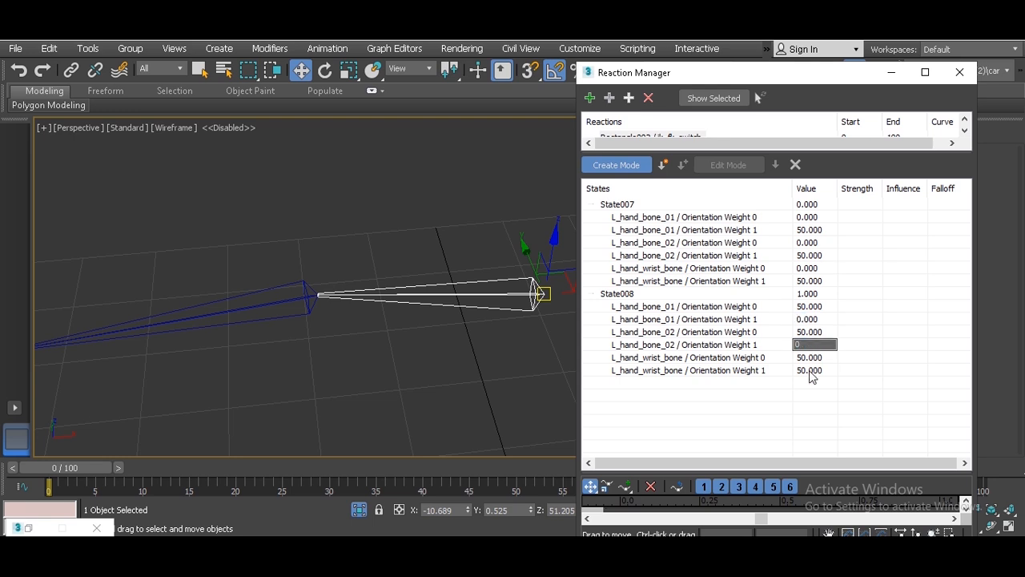
double_click(814, 370)
text(0)
key(Return)
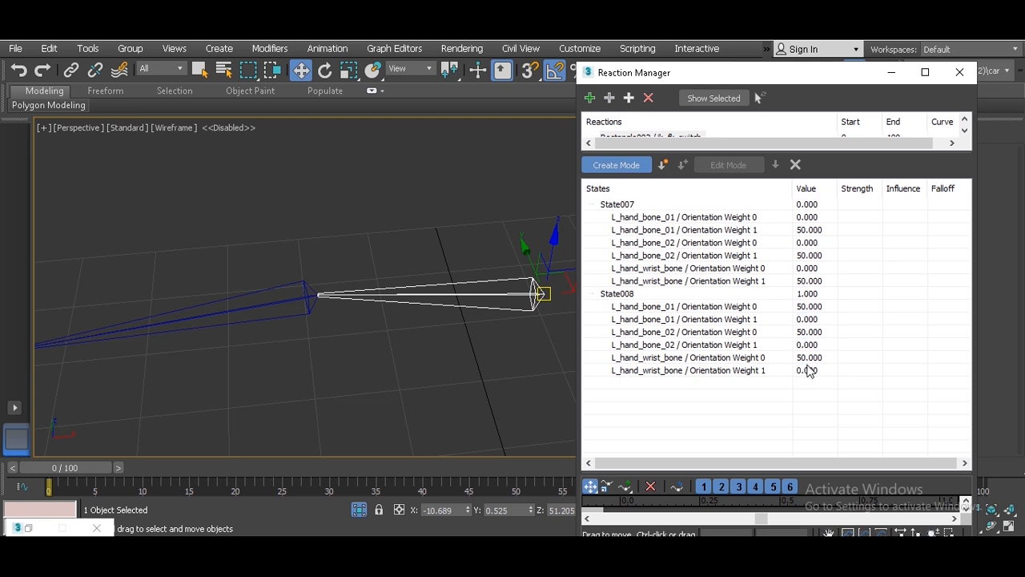
In State007, set Orientation Weight 1 of the upper arm, forearm and wrist bones to 100.
double_click(811, 231)
text(100)
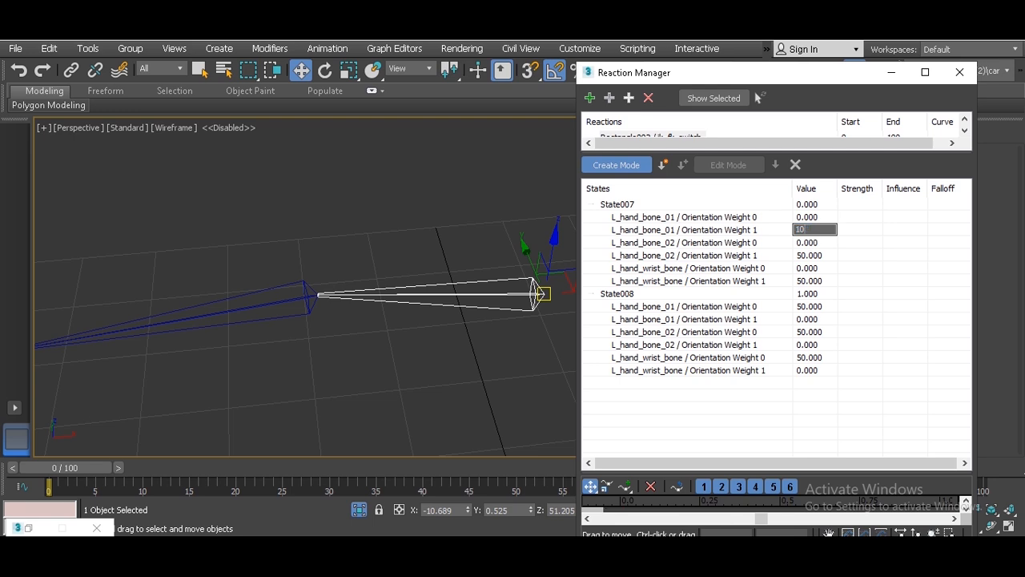
double_click(815, 256)
text(100)
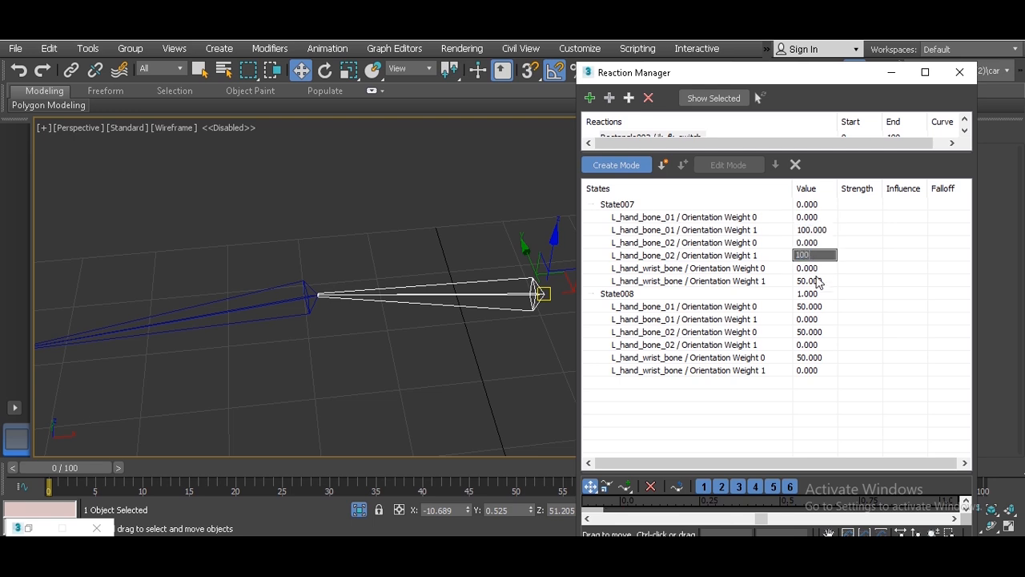
key(Return)
double_click(815, 282)
text(1)
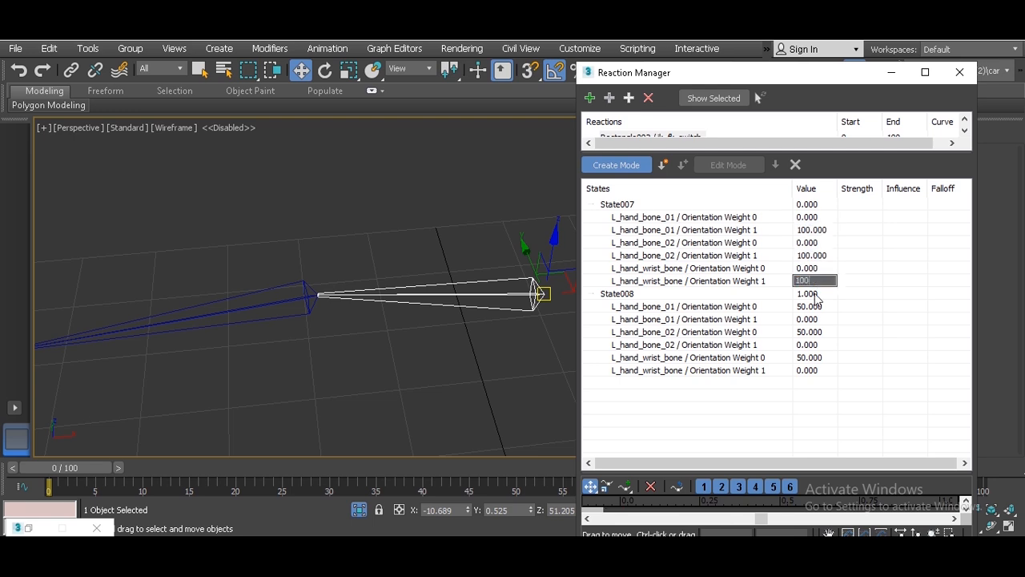
key(Return)
In State008, set Orientation Weight 0 of the upper arm, forearm and wrist bones to 100.
double_click(816, 307)
text(100)
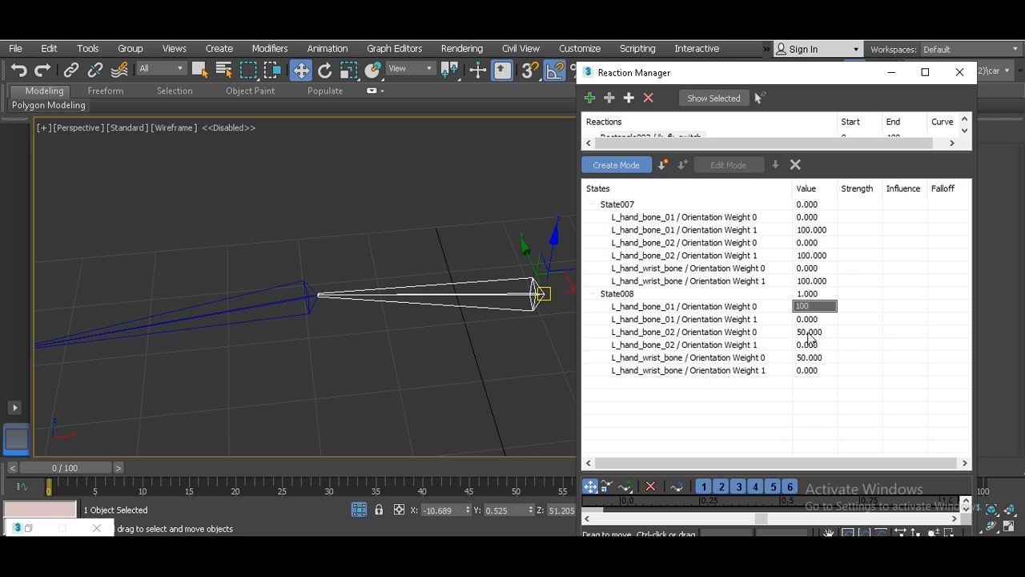
key(Return)
double_click(814, 331)
text(10)
key(Return)
double_click(815, 357)
text(1)
key(Return)
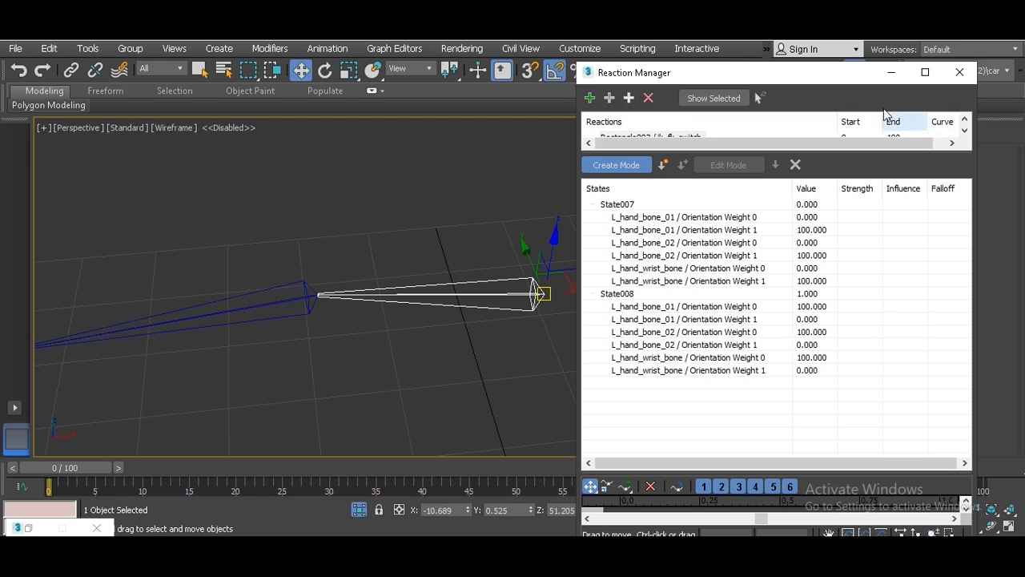
Check the FK and IK target weights in the upper arm bone's orientation constraint and turn off Create Mode.
drag(223, 91, 224, 92)
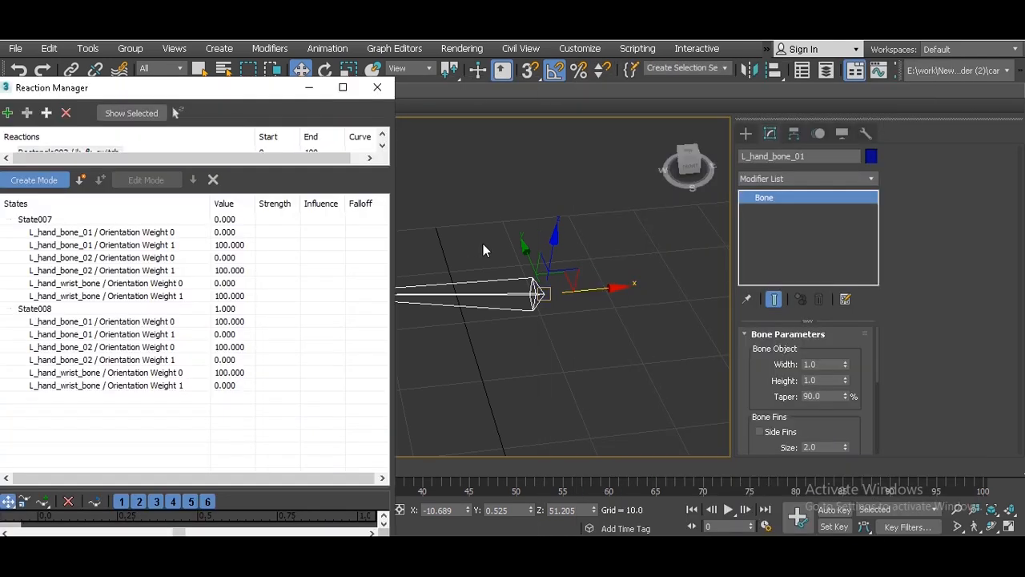
click(817, 135)
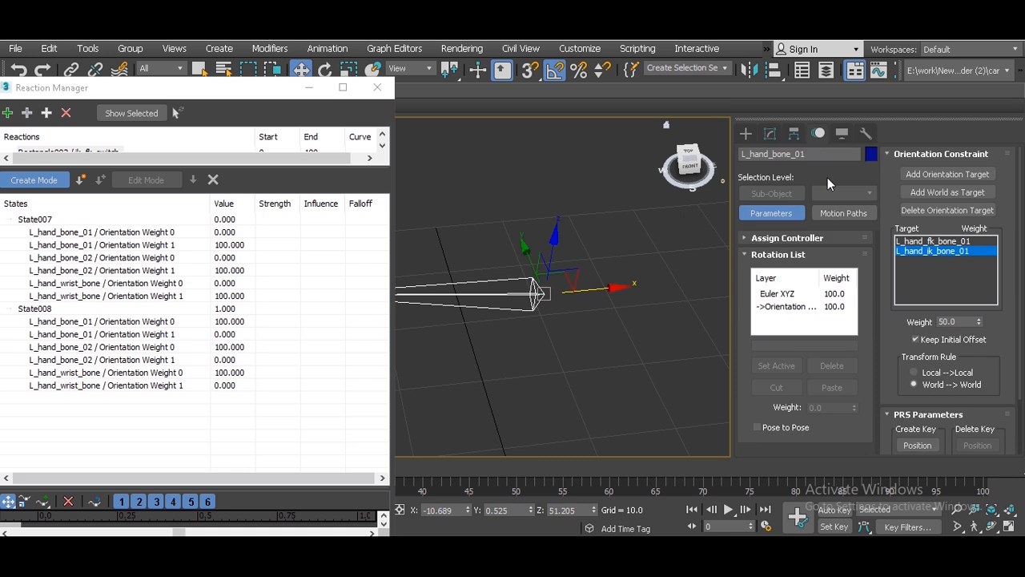
click(937, 242)
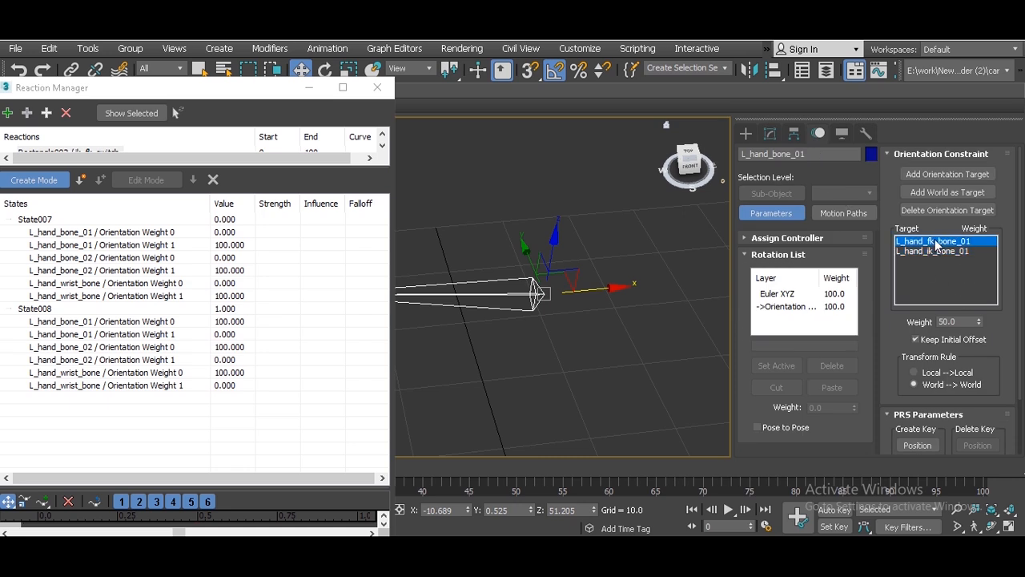
click(936, 251)
double_click(943, 322)
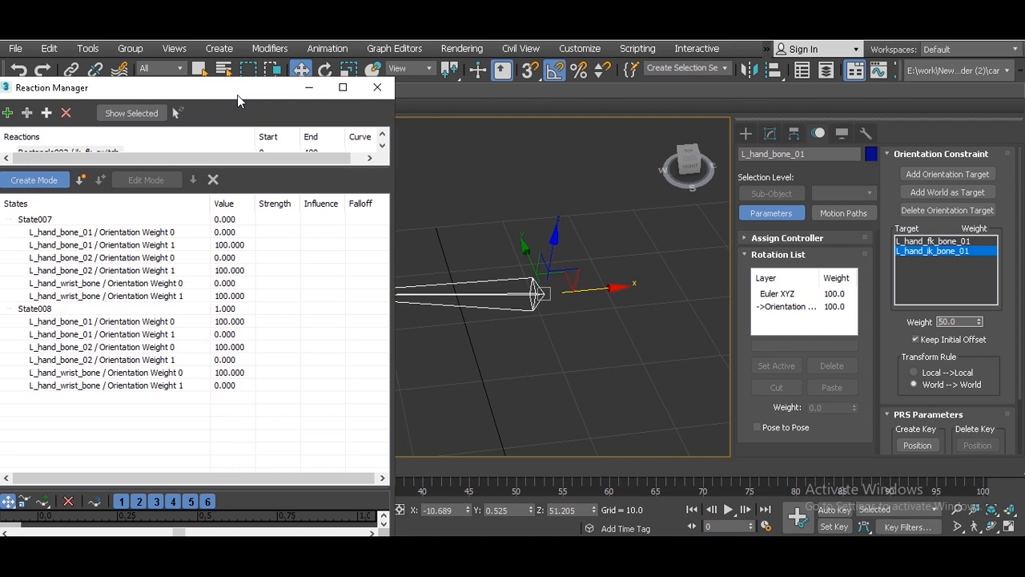
drag(237, 95, 333, 98)
click(122, 186)
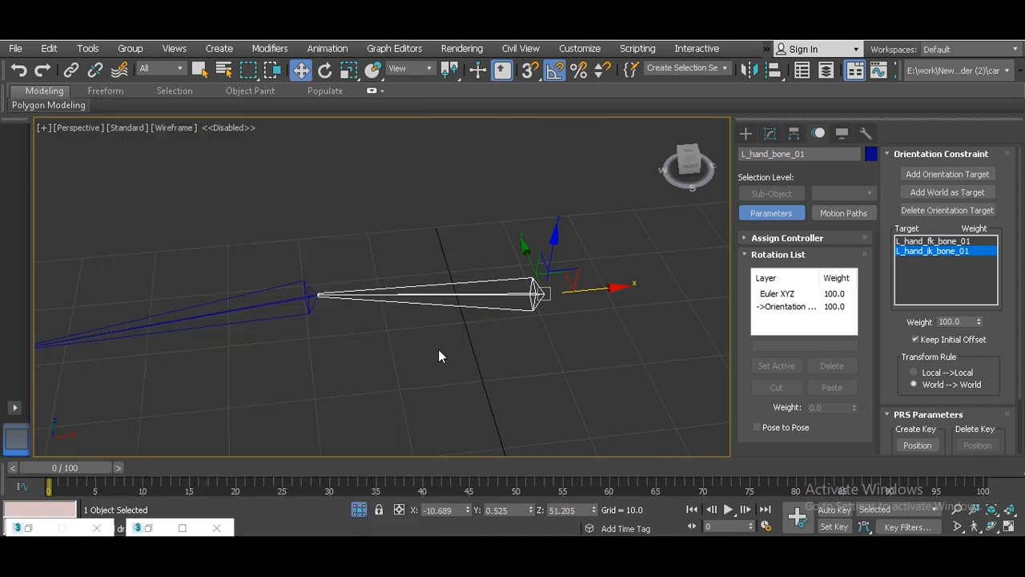
Clear the hand bone selection and exit isolation to show the whole character rig again.
click(439, 350)
middle_drag(439, 350, 570, 309)
click(363, 511)
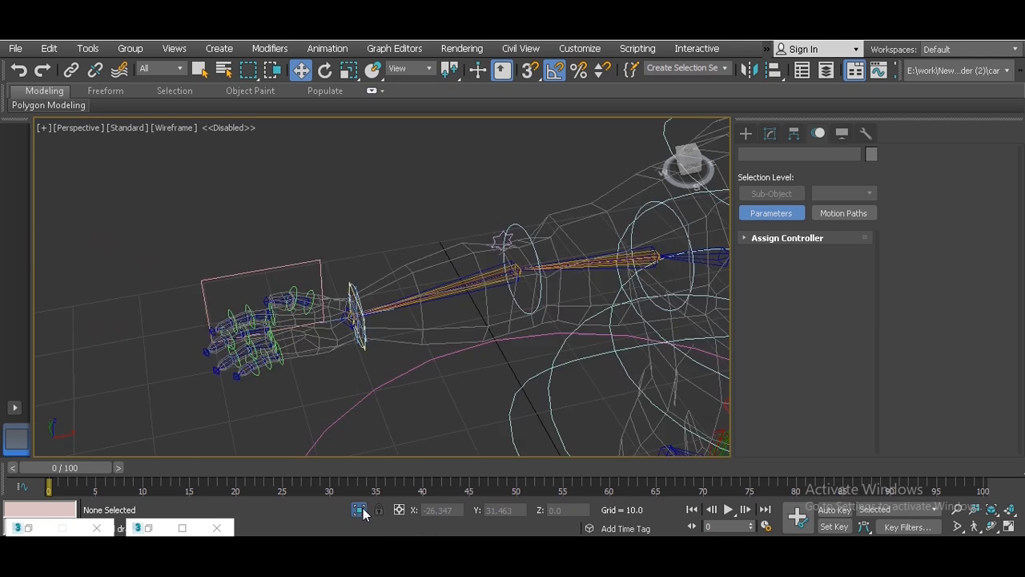
Select the switch rectangle above the left hand and show its ik_fk_switch custom attribute.
alt+middle_drag(294, 206, 236, 216)
drag(60, 189, 150, 215)
middle_drag(150, 217, 175, 230)
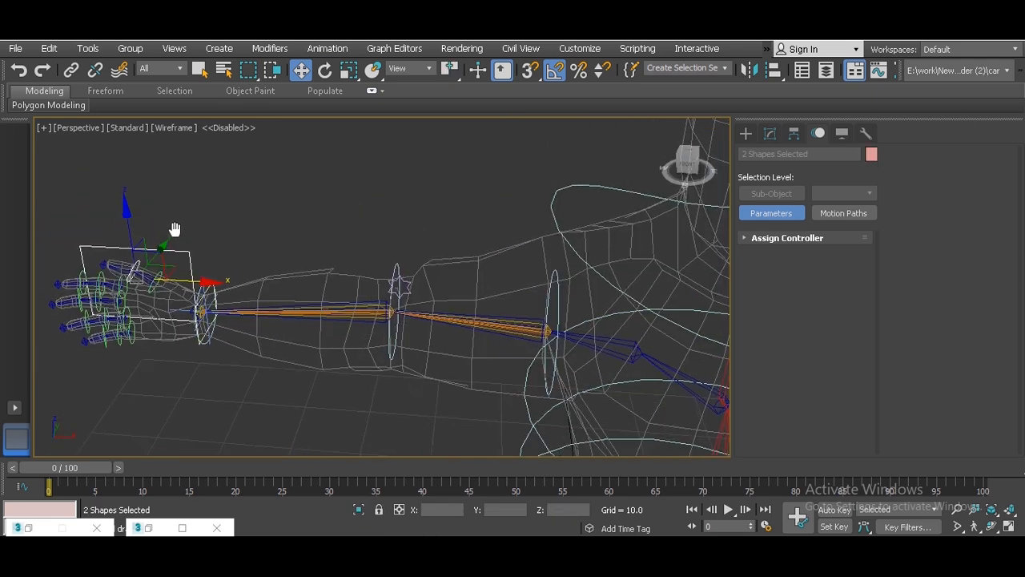
click(770, 134)
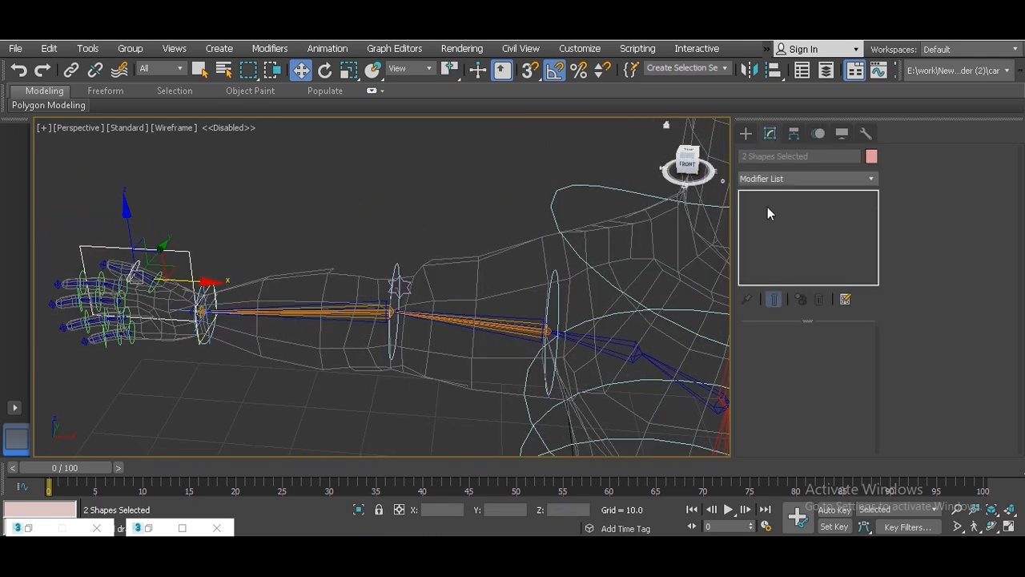
click(171, 246)
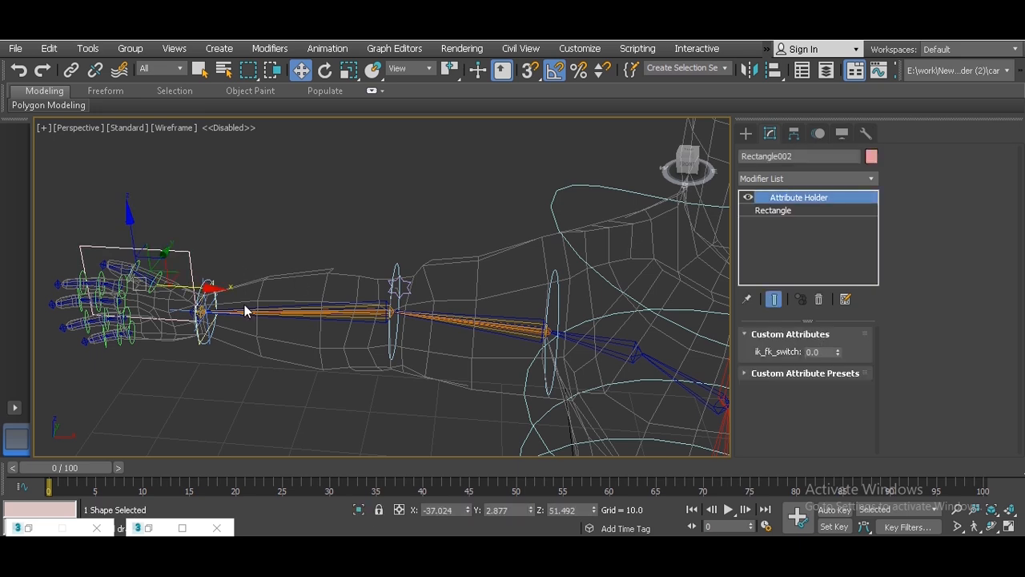
Try moving the IK rectangle at the wrist to test the arm with ik_fk_switch at 0.
scroll(209, 307, up, 4)
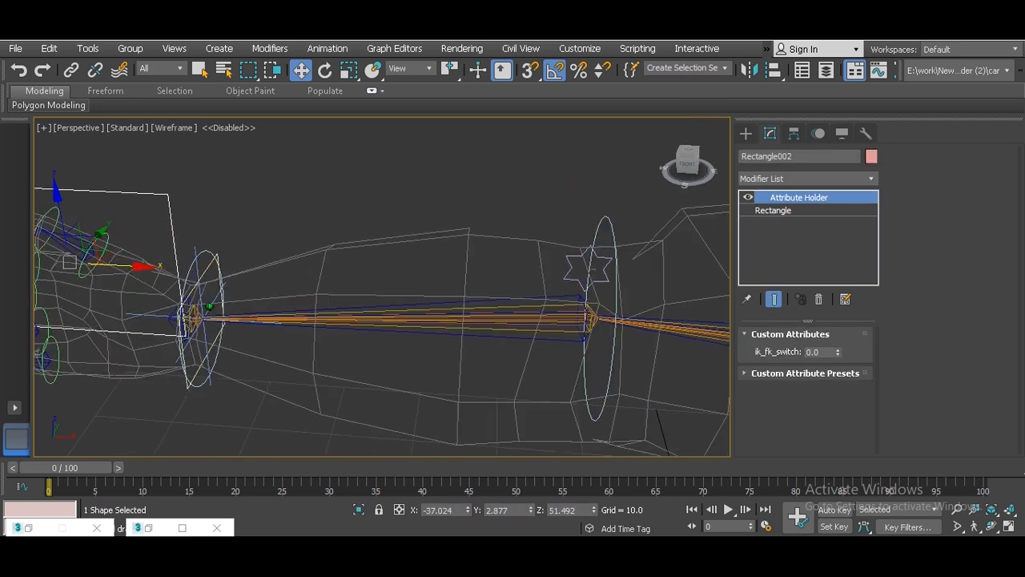
click(231, 281)
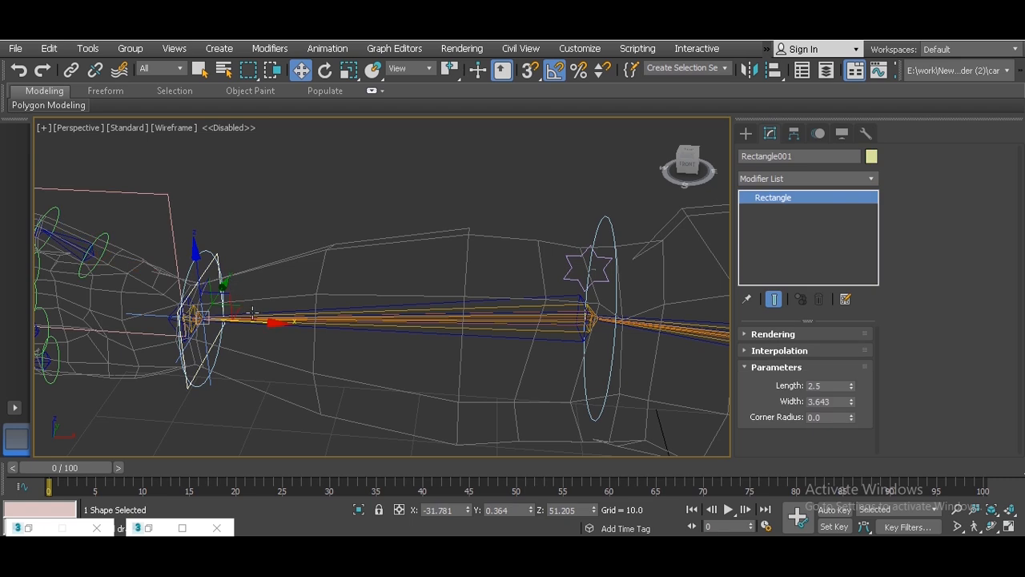
scroll(254, 312, down, 2)
drag(282, 320, 285, 244)
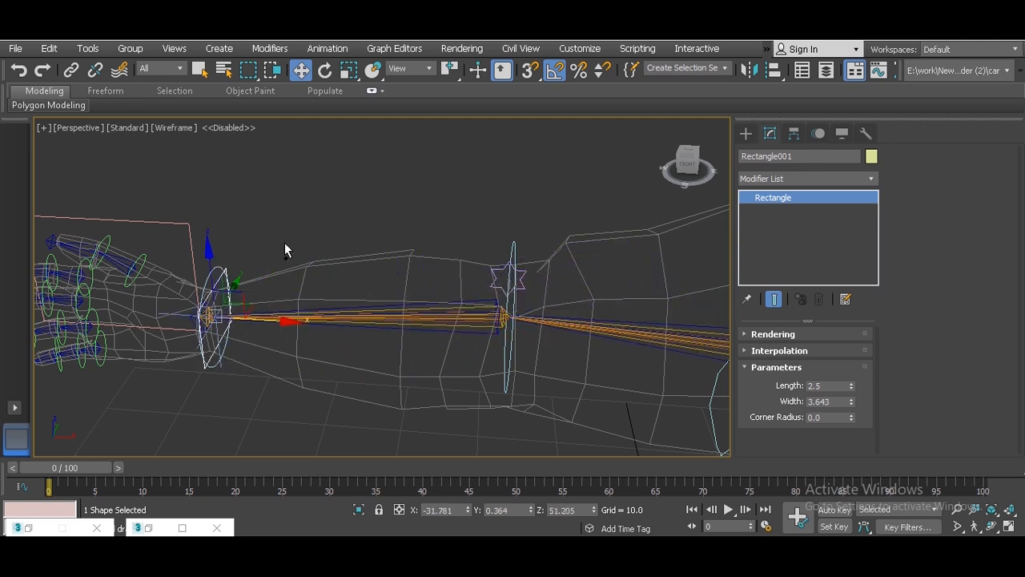
Test the FK control by rotating the elbow circle -45 degrees about Z, and undo the rotation.
click(507, 373)
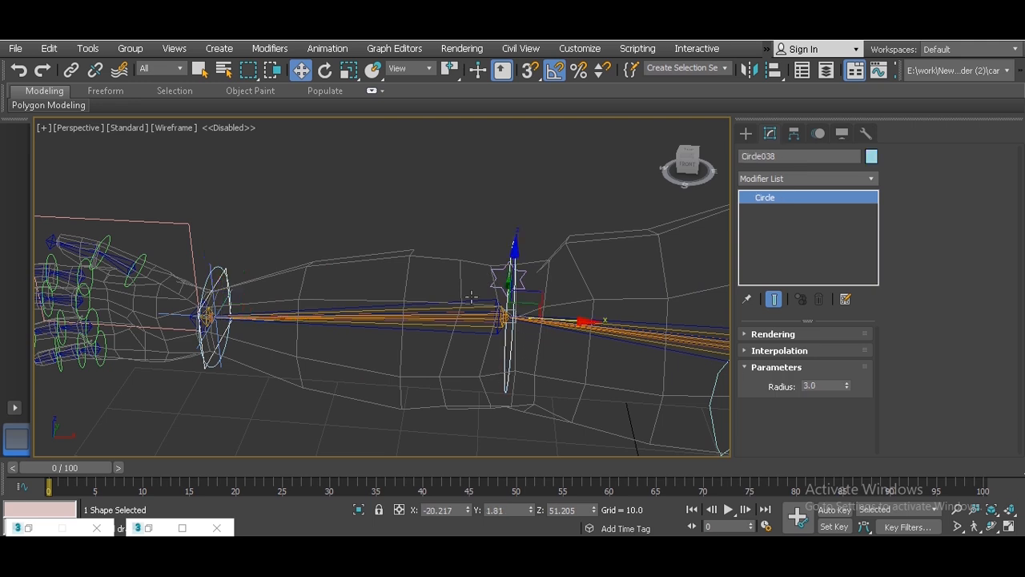
key(e)
drag(477, 346, 498, 353)
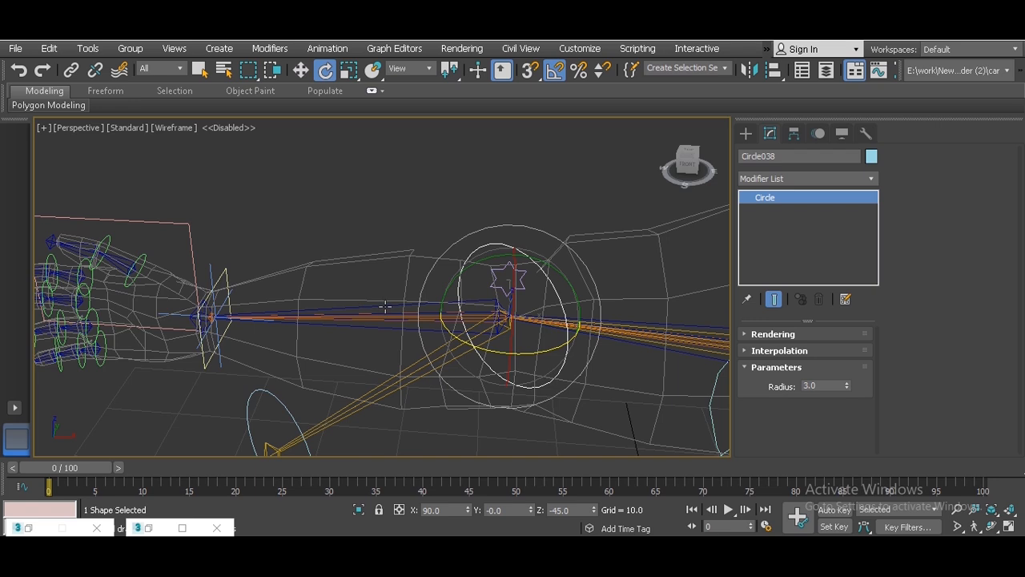
key(ctrl+z)
Set the ik_fk_switch attribute of the rectangle above the hand to 1.
drag(197, 234, 199, 236)
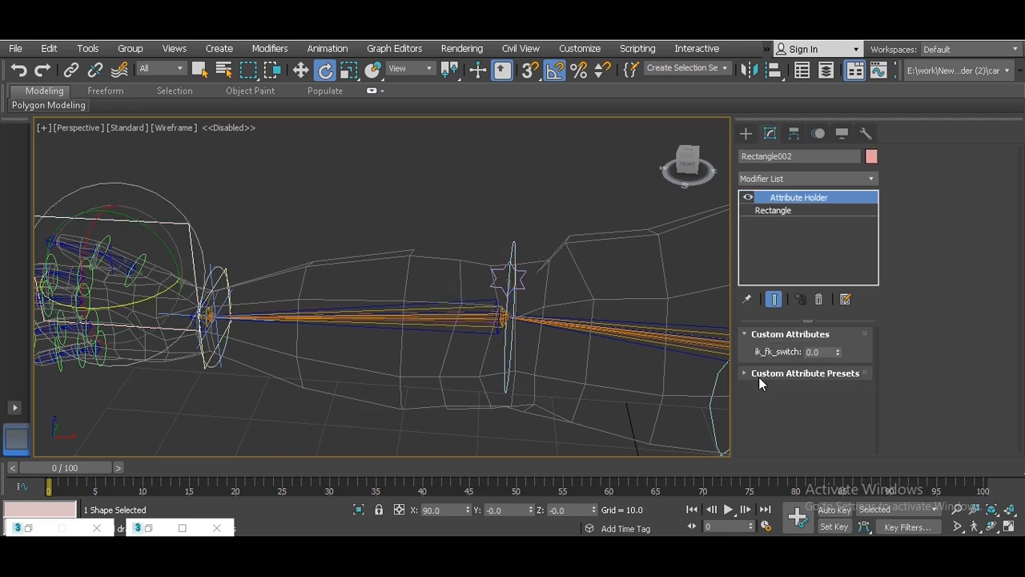
drag(820, 352, 739, 360)
text(1)
key(Return)
Test the arm by rotating the elbow FK circle and moving the wrist IK rectangle along X toward the elbow, and undo the move.
click(508, 353)
drag(483, 349, 437, 342)
click(230, 282)
key(w)
drag(284, 323, 405, 318)
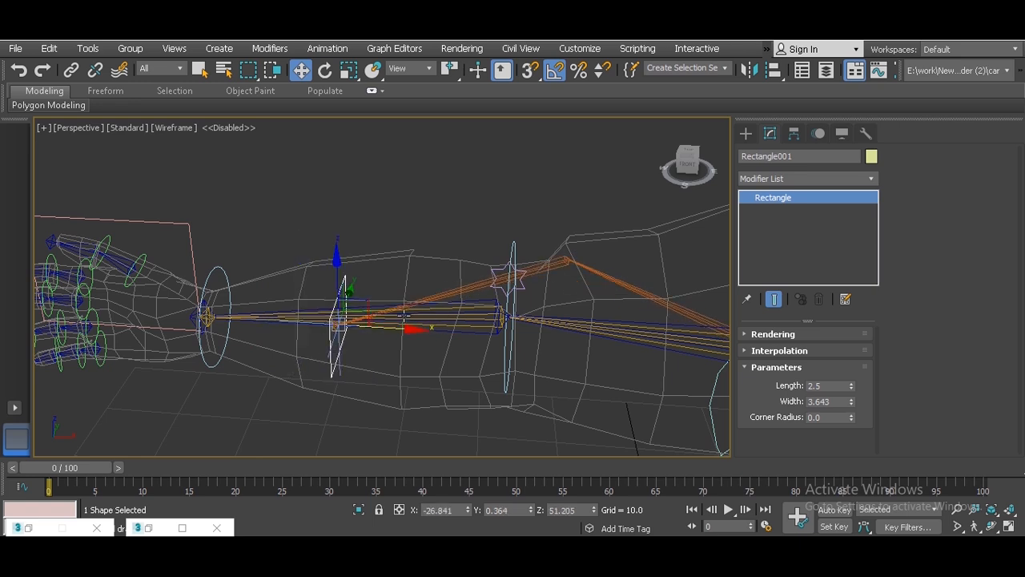
key(ctrl+z)
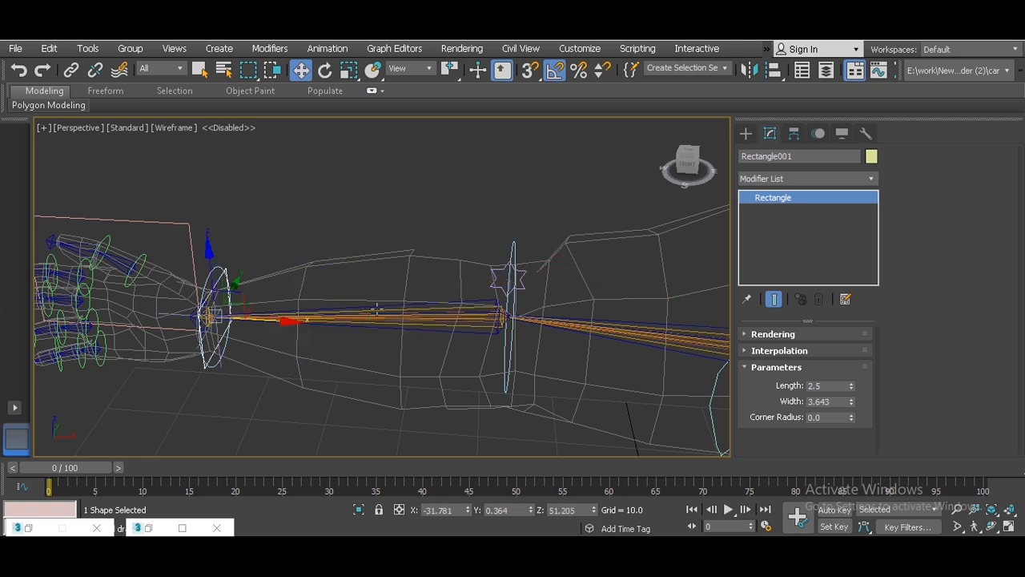
scroll(381, 300, down, 3)
middle_drag(464, 338, 360, 237)
scroll(392, 298, up, 4)
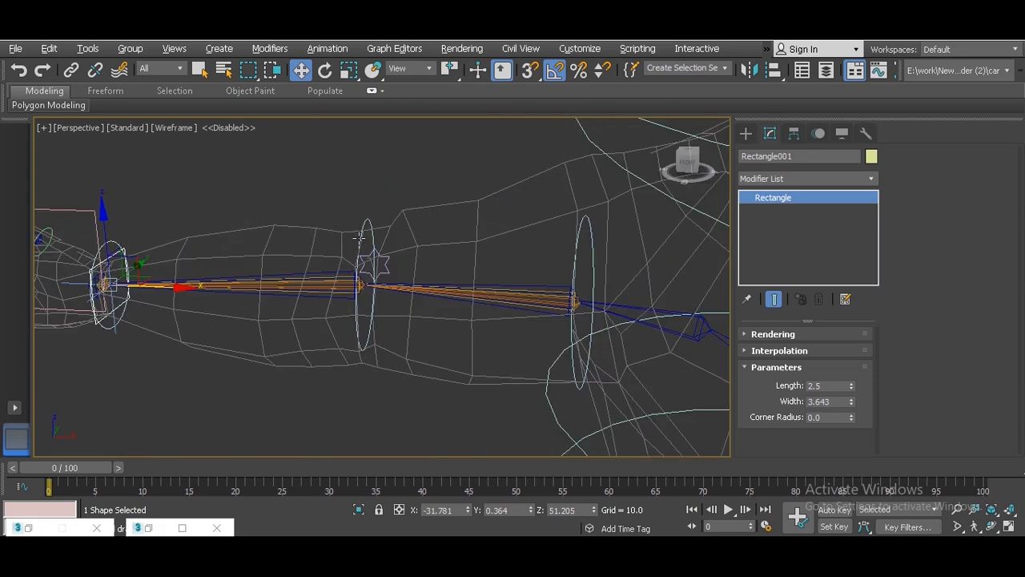